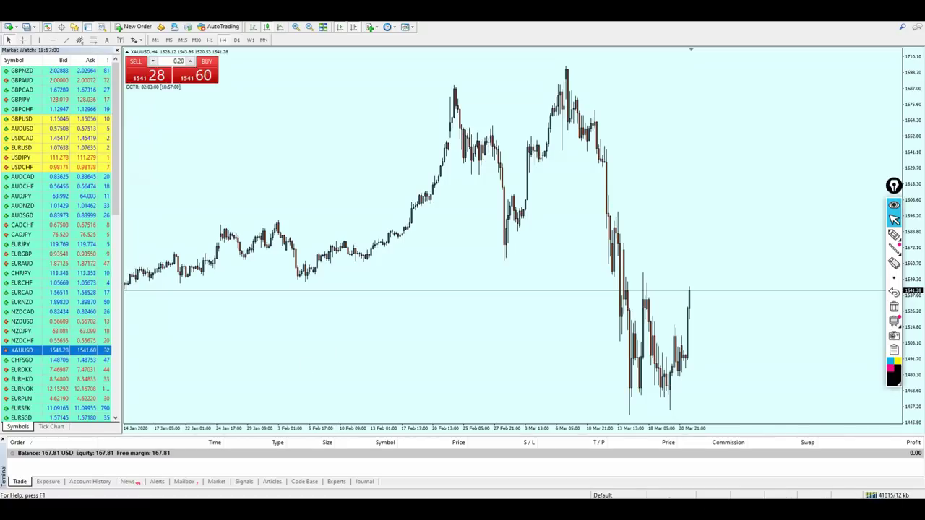
Switch to the scalping rules image in Photos, underline the recommended GMT trading hours in yellow, and clear the marks.
key("alt+Tab")
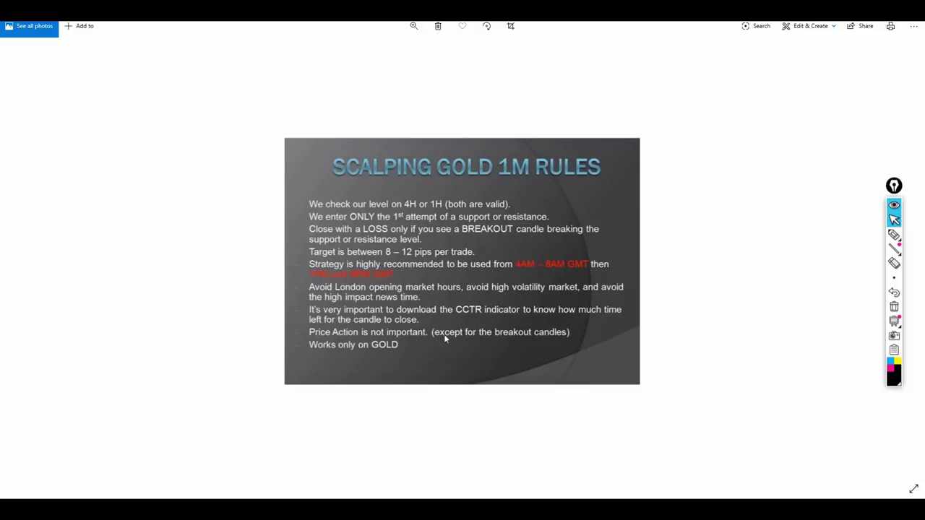
left_click(894, 234)
left_click(897, 361)
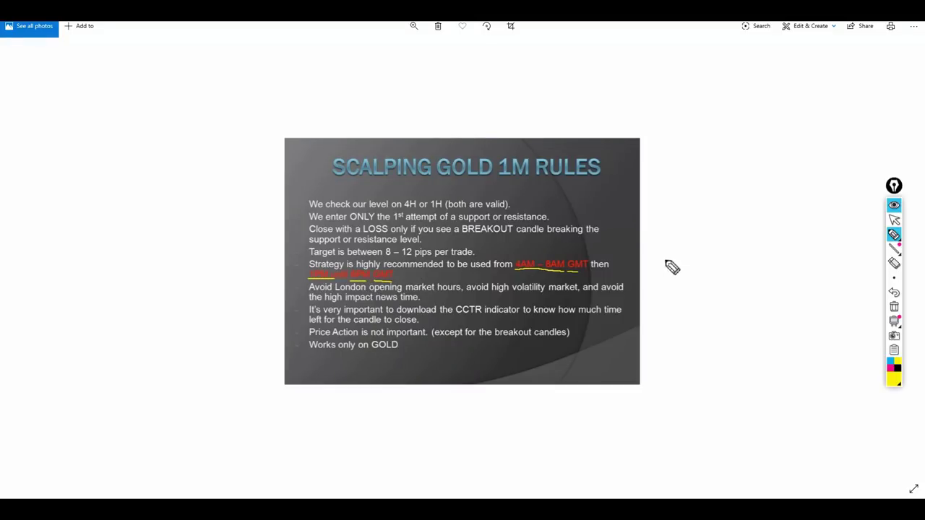
left_click(894, 219)
left_click(894, 307)
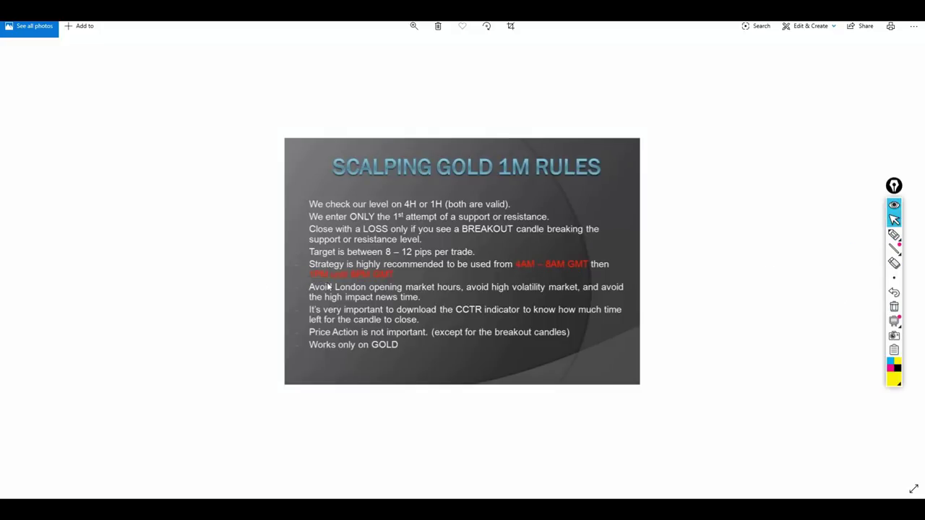
Check the system clock and calendar for the current time and return to the MetaTrader chart.
left_click(893, 510)
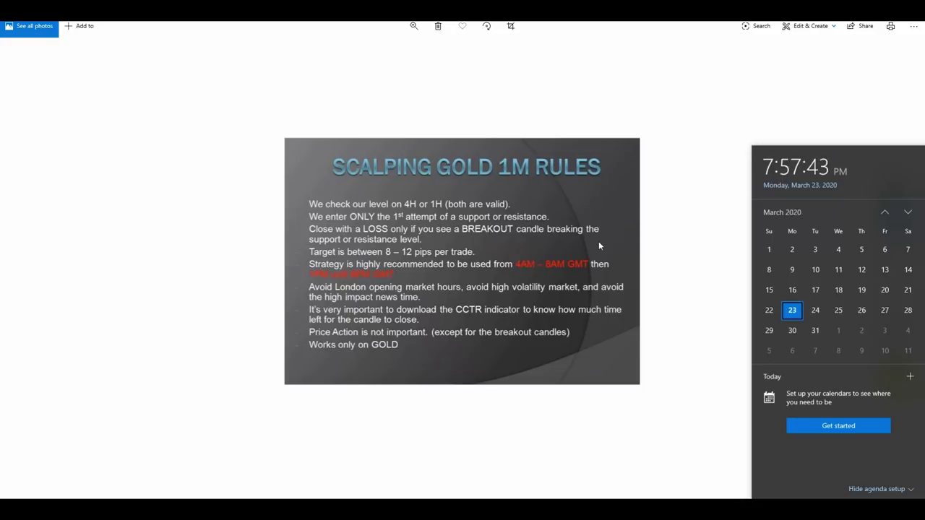
left_click(573, 249)
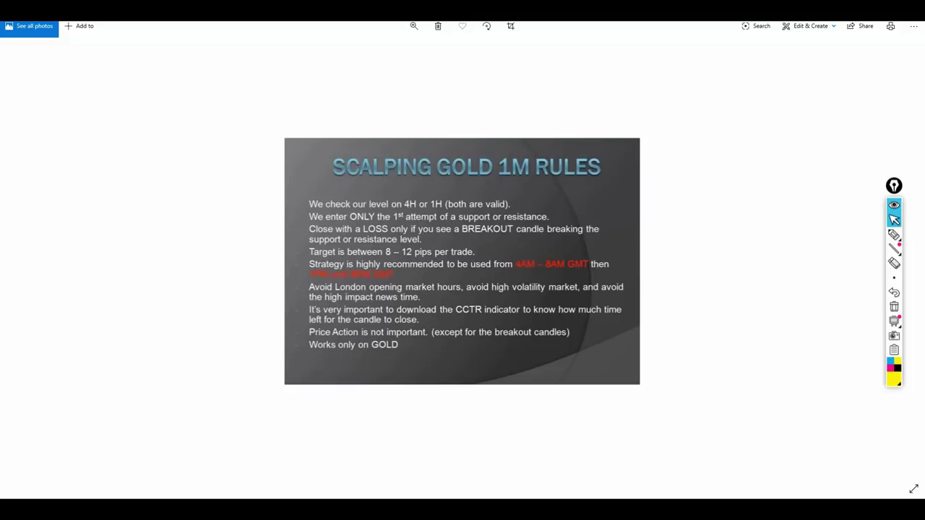
key("alt+Tab")
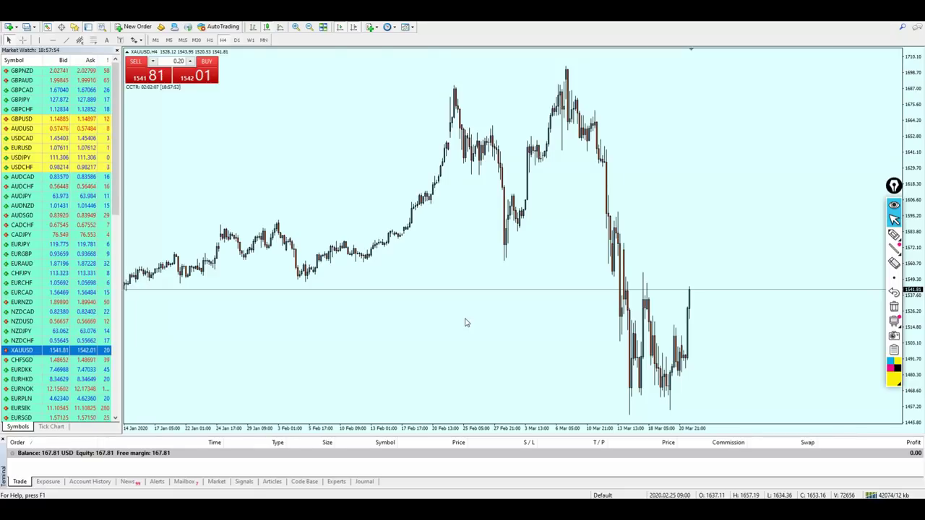
Draw a rectangle over the resistance zone around the current price on the XAUUSD H4 chart and delete it.
left_click(63, 19)
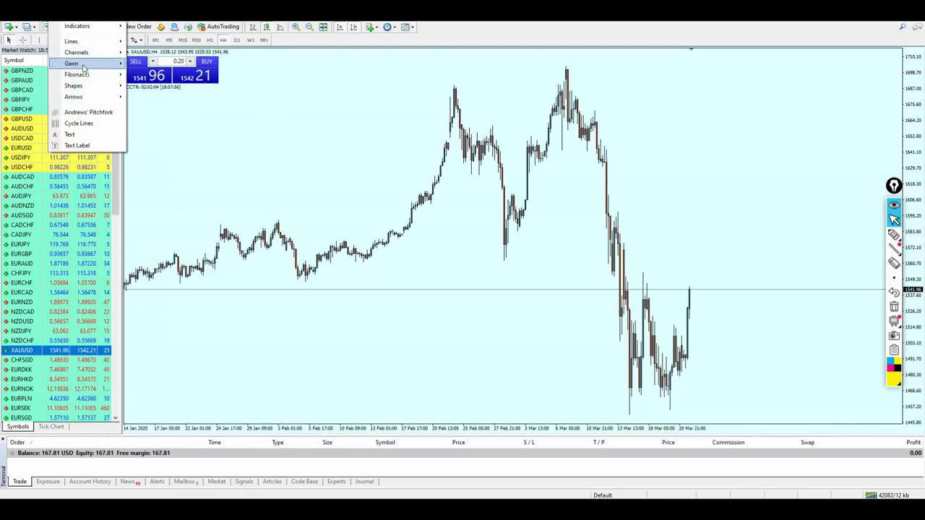
mouse_move(89, 87)
left_click(149, 86)
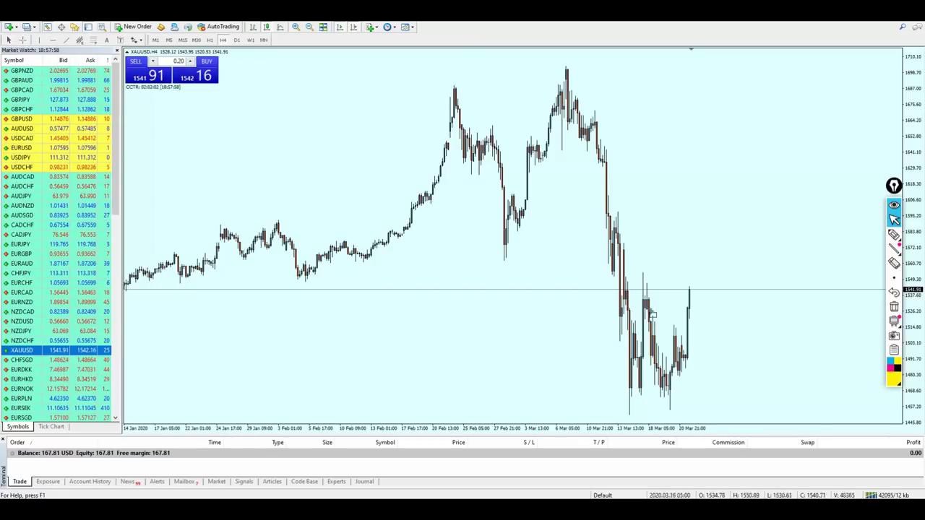
left_click_drag(620, 280, 706, 298)
double_click(707, 284)
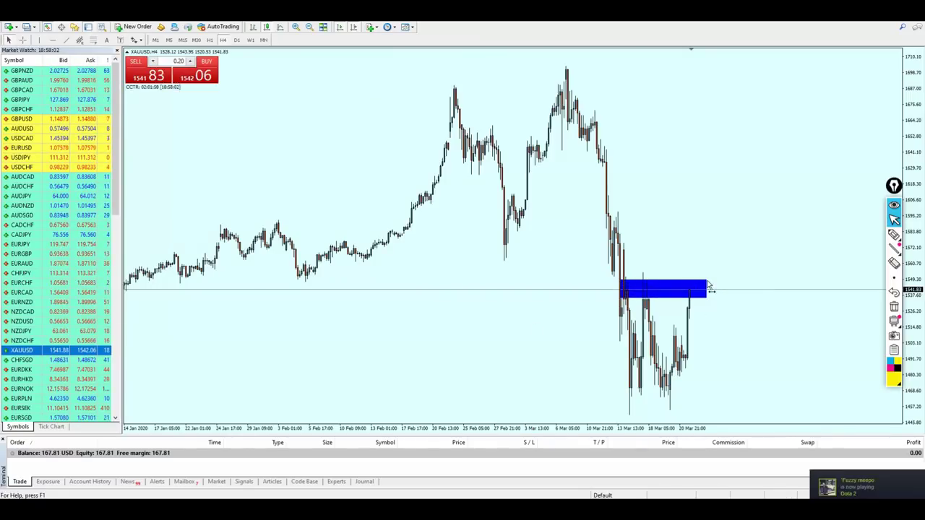
key("Delete")
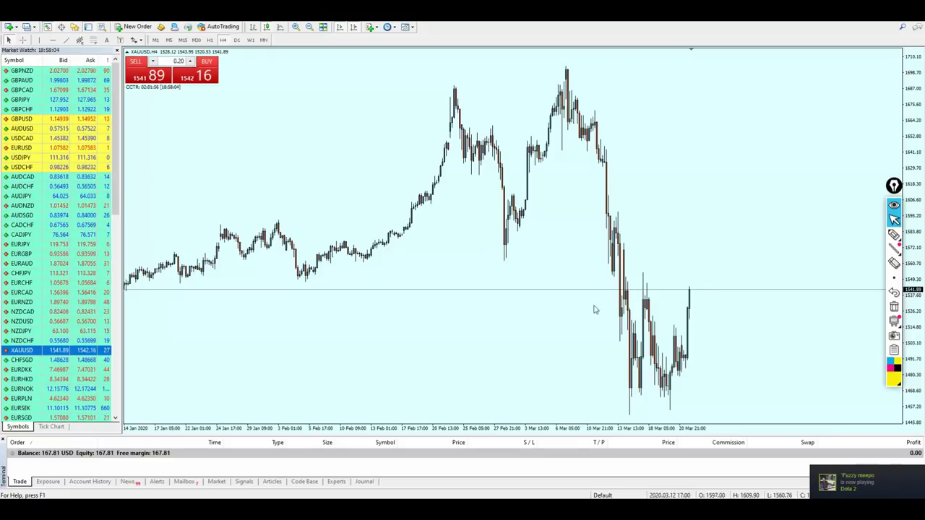
Switch the XAUUSD chart to the M1 timeframe and zoom out to show more price history.
left_click(156, 40)
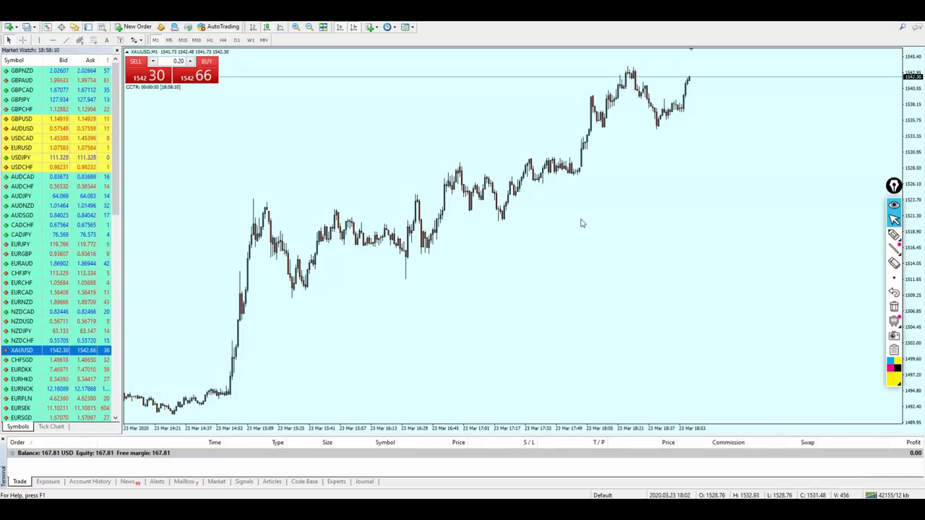
key("minus")
key("minus")
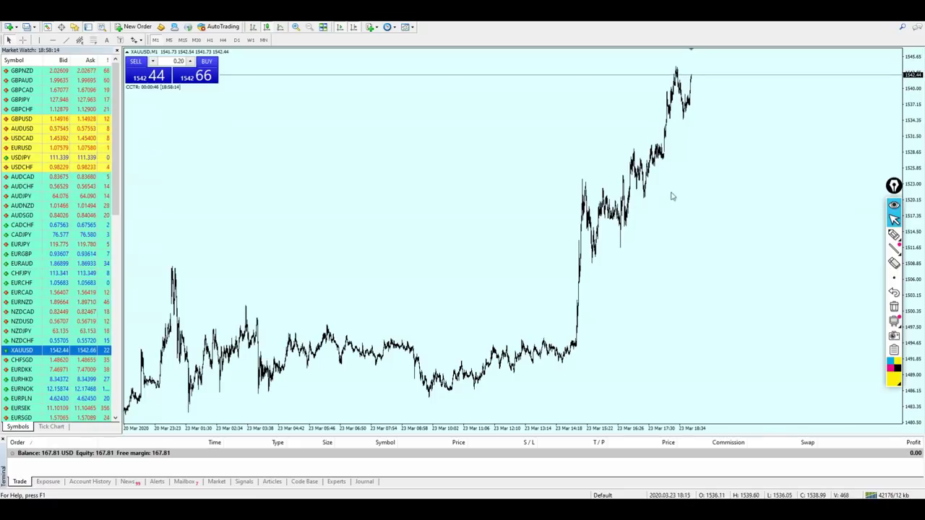
Mark the most recent swing high on the M1 chart with the black annotation pen and clear the mark.
left_click(894, 235)
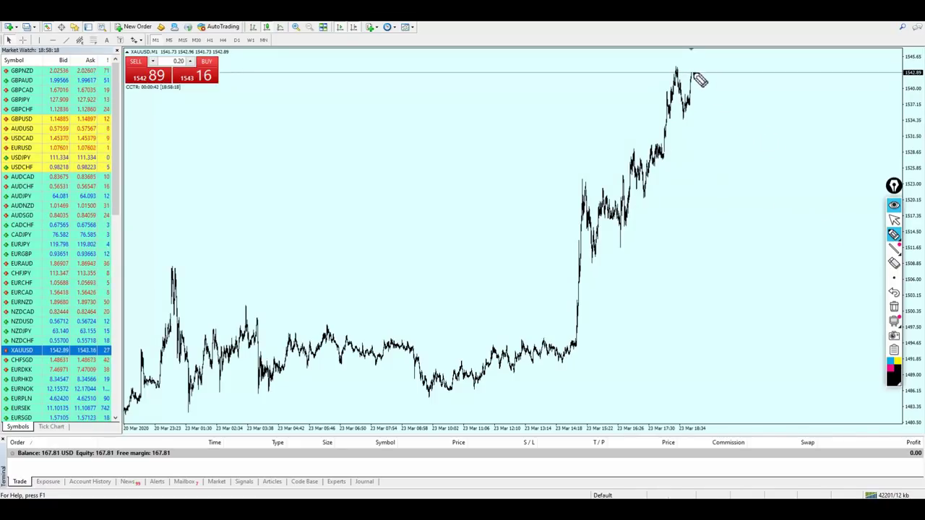
left_click_drag(676, 74, 682, 72)
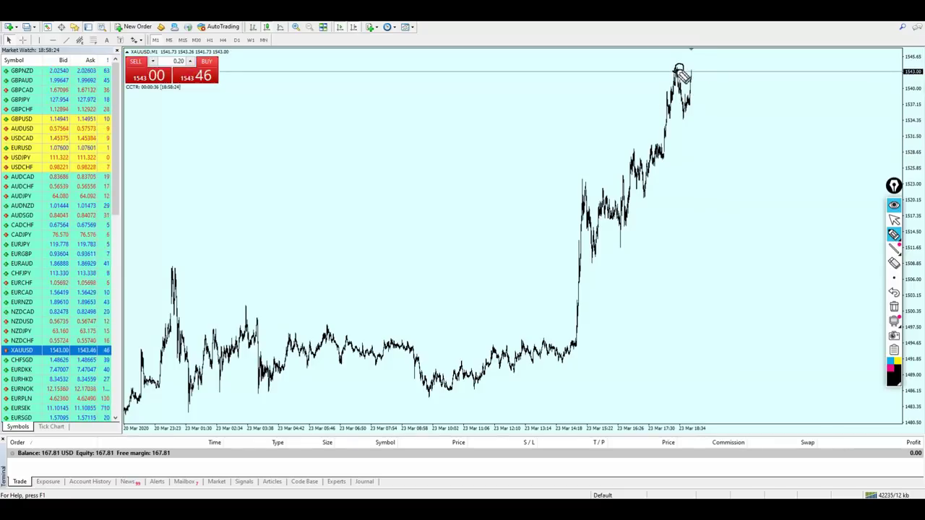
mouse_move(894, 235)
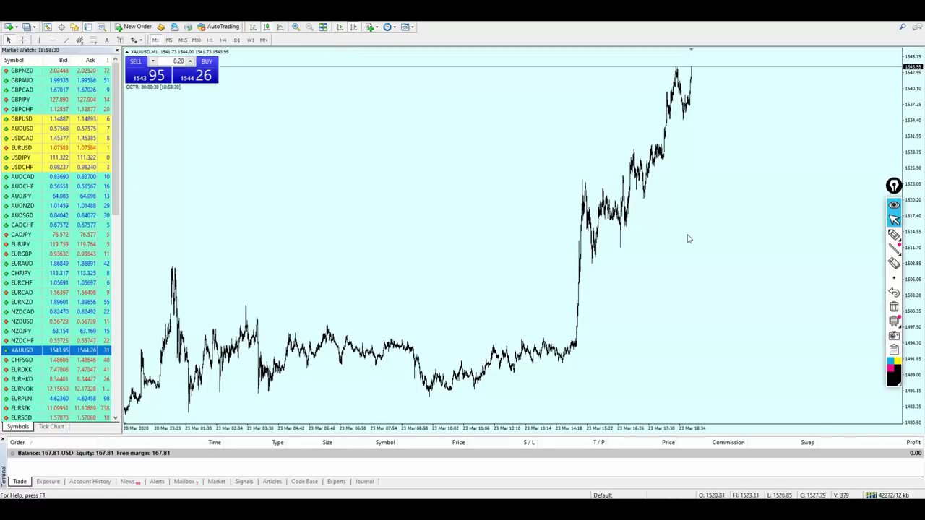
Place a horizontal line at about 1549.69 across the 17 March peak on the M1 chart.
scroll(663, 192, "down", 5)
scroll(618, 200, "down", 15)
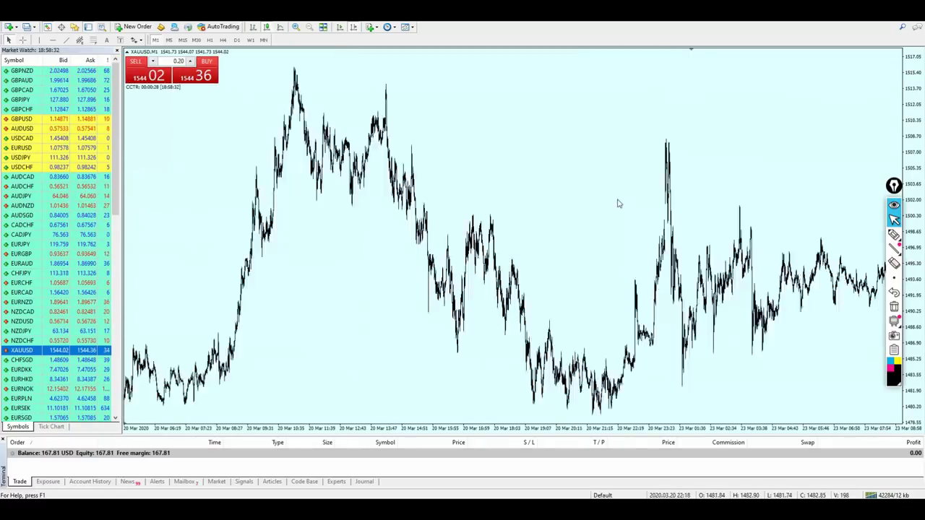
scroll(618, 203, "down", 12)
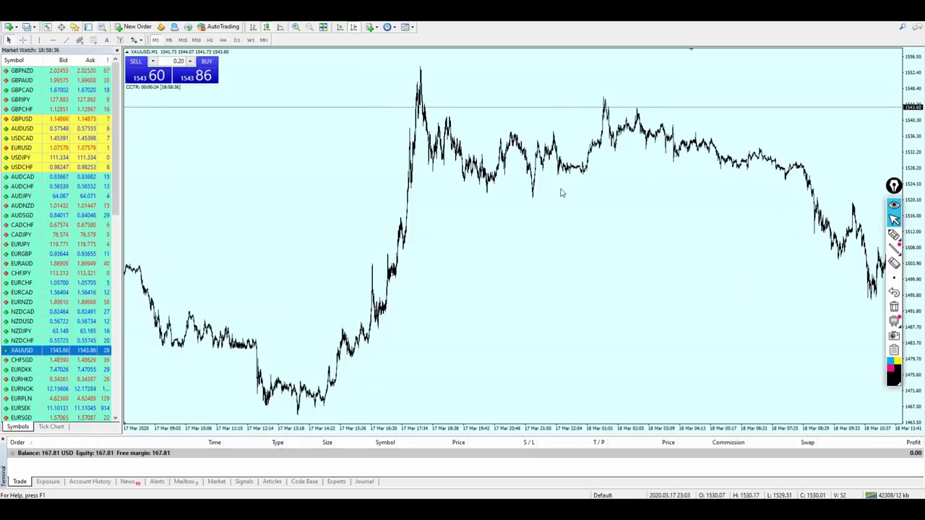
scroll(429, 139, "down", 3)
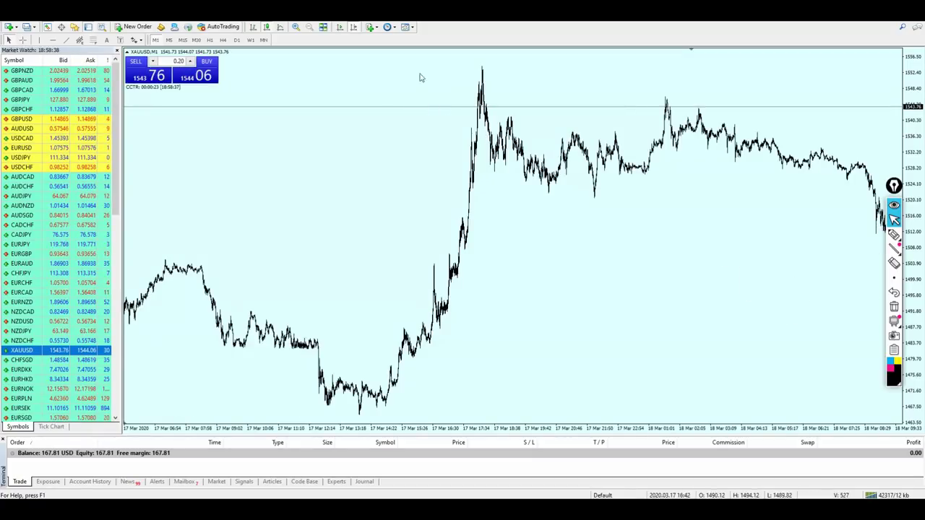
left_click(52, 40)
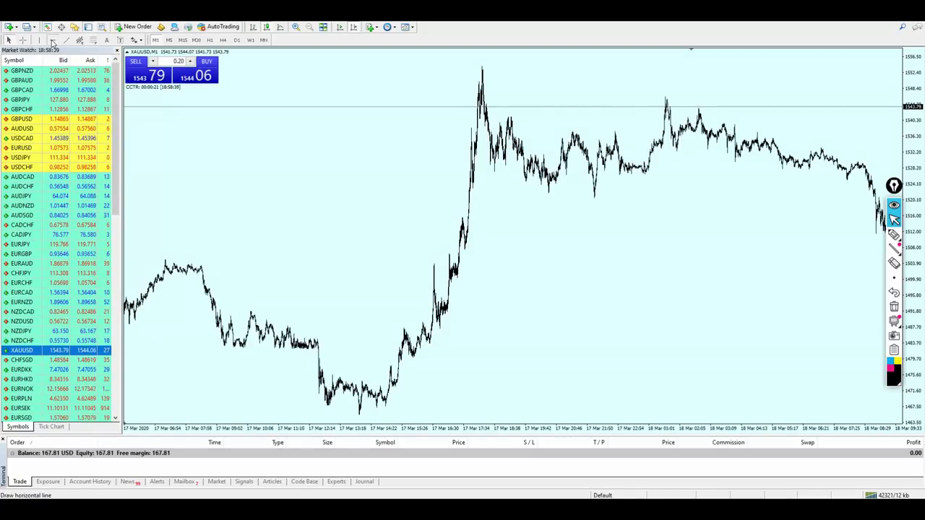
left_click(477, 83)
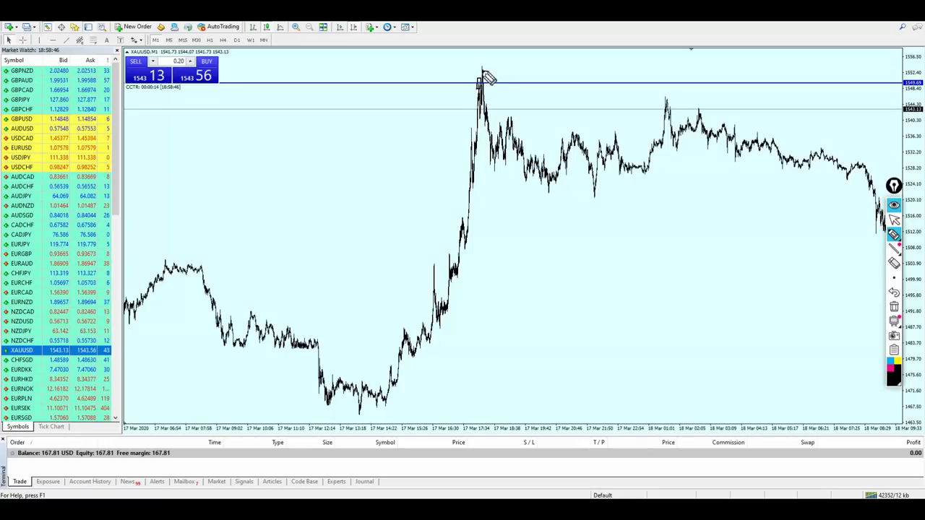
Annotate the 17 March peak, the drop from it and the line's level with pen strokes, and clear the annotations.
left_click_drag(480, 68, 490, 68)
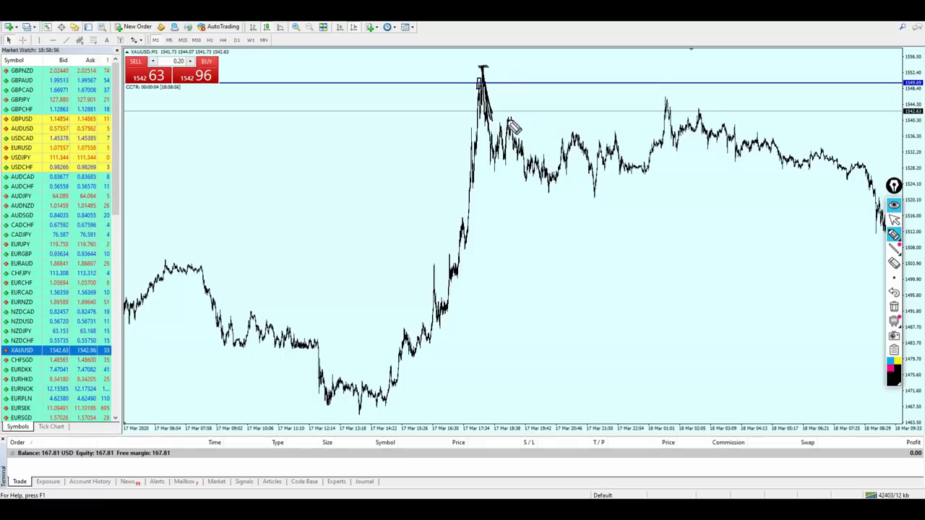
left_click_drag(465, 82, 542, 86)
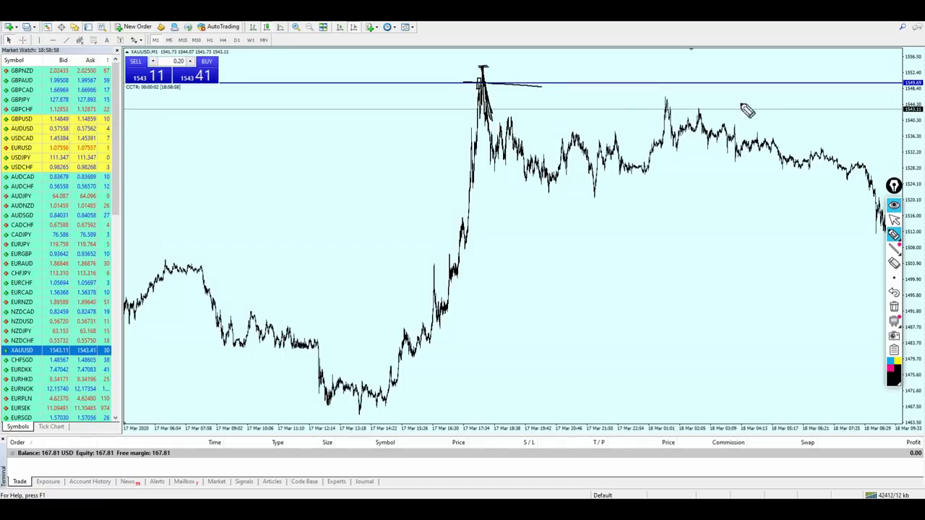
left_click(894, 219)
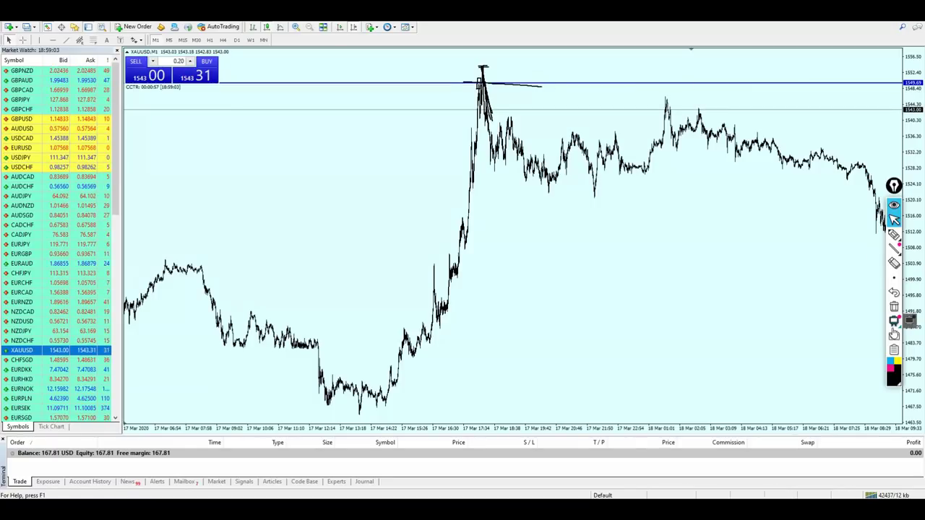
left_click(894, 306)
Sketch price rising to the horizontal line and reversing downward, trace the resistance level by pen, and clear the sketch.
left_click(894, 234)
left_click_drag(865, 109, 870, 86)
mouse_move(499, 90)
left_mouse_down()
mouse_move(878, 89)
mouse_move(886, 123)
left_mouse_up()
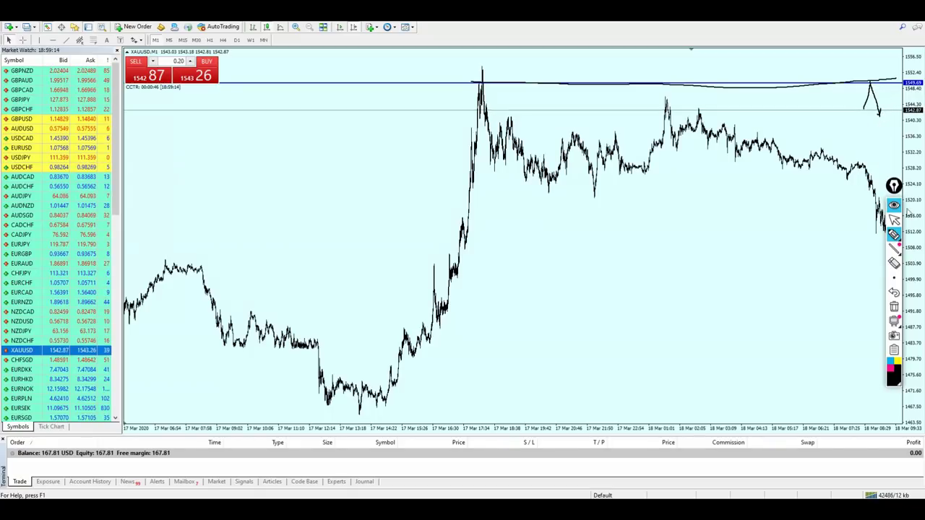
left_click(894, 306)
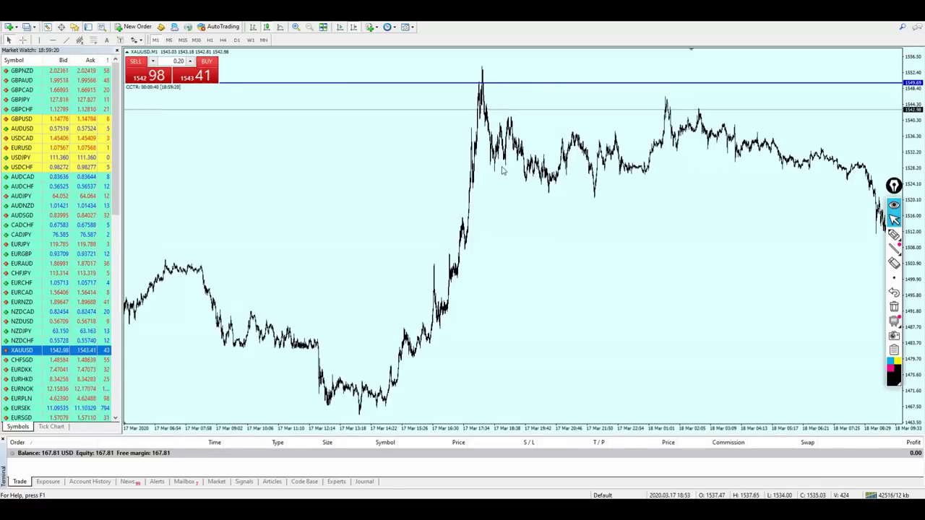
Return to the latest candles and inspect the price at the recent 23 March swing high with the crosshair.
scroll(504, 171, "down", 10)
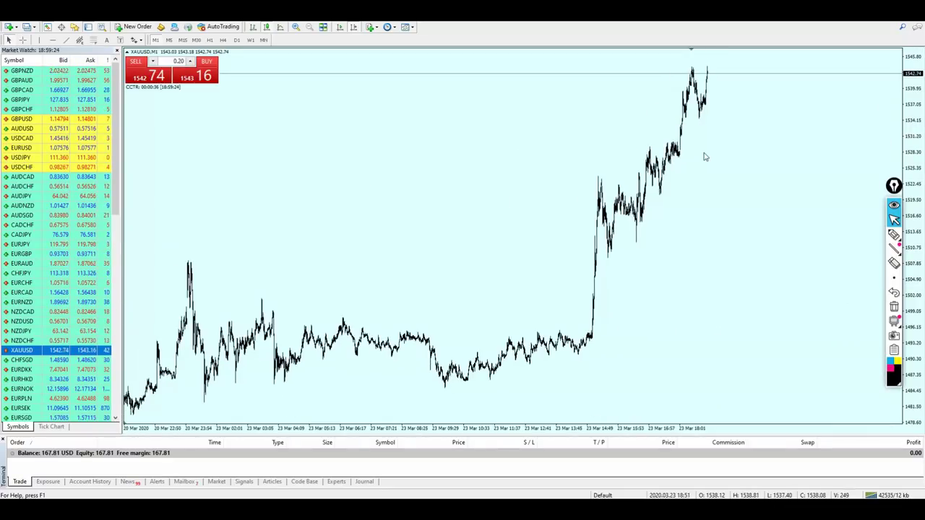
scroll(702, 154, "up", 1)
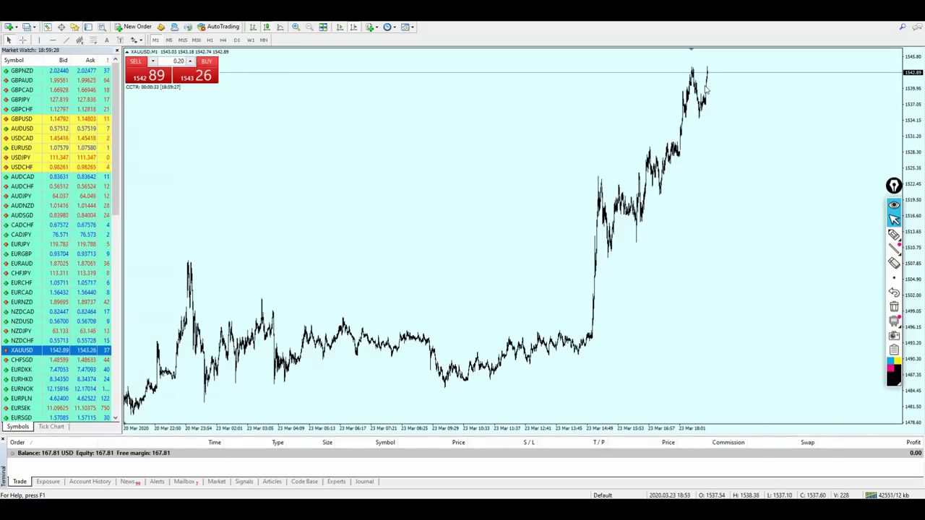
middle_click(691, 68)
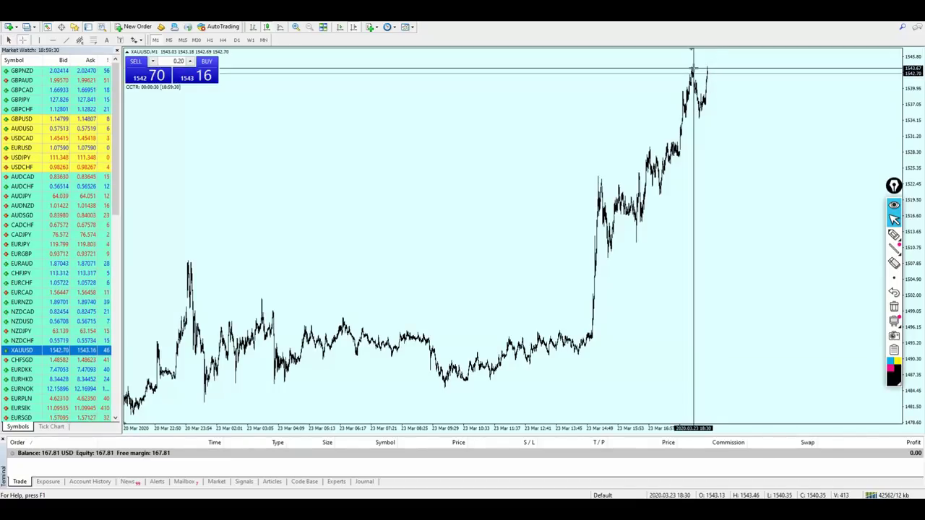
middle_click(691, 68)
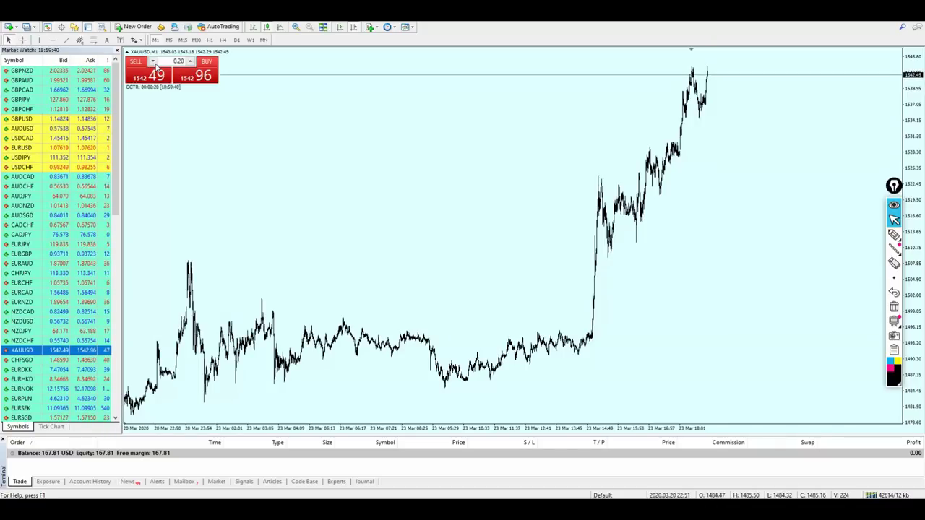
Set the one-click trading volume to 0.06 lots and open a market sell order on XAUUSD.
left_click(154, 62)
left_click(153, 62)
left_click(153, 62)
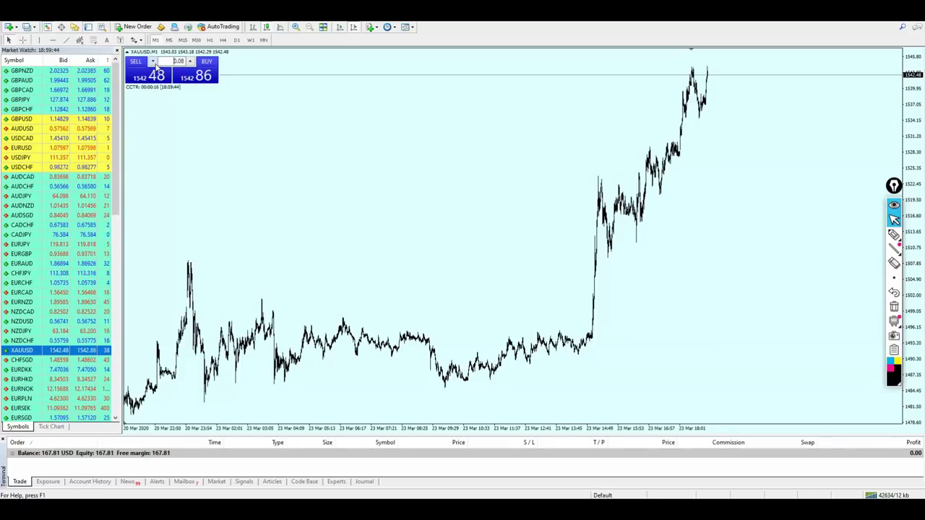
left_click(153, 63)
left_click(153, 63)
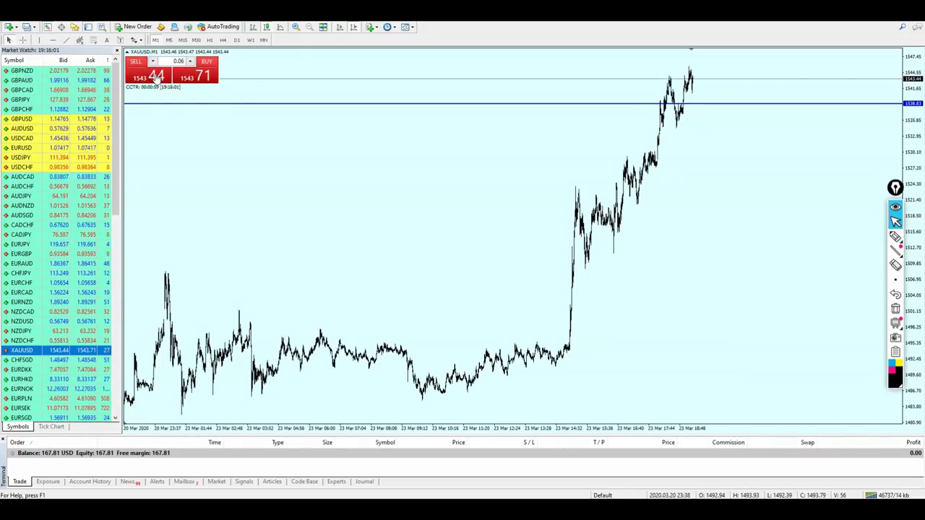
left_click(157, 78)
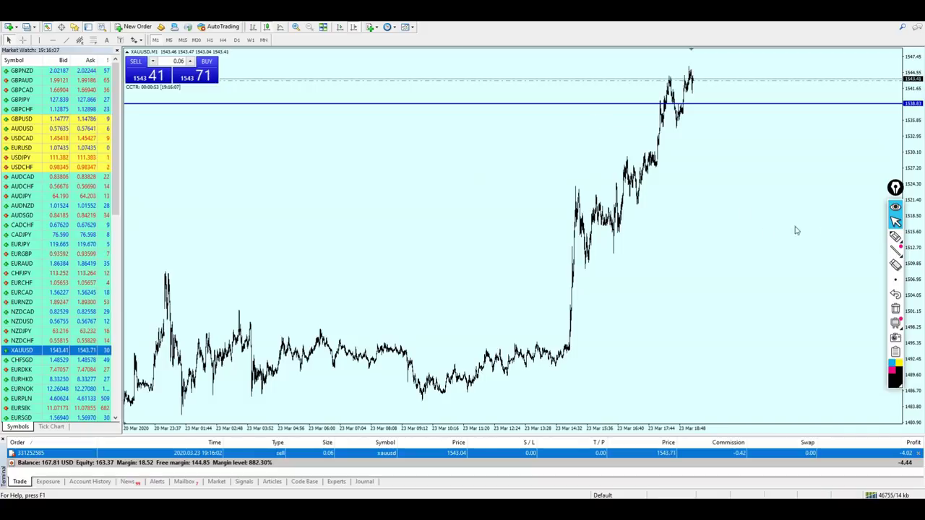
Mark the latest high with the annotation pen and draw a line from the previous swing high across to it.
left_click(896, 239)
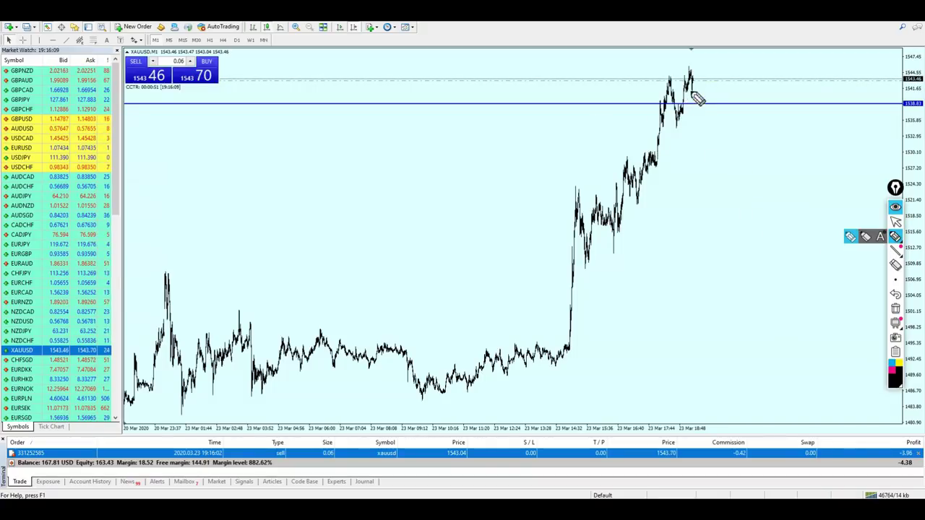
left_click_drag(696, 87, 688, 75)
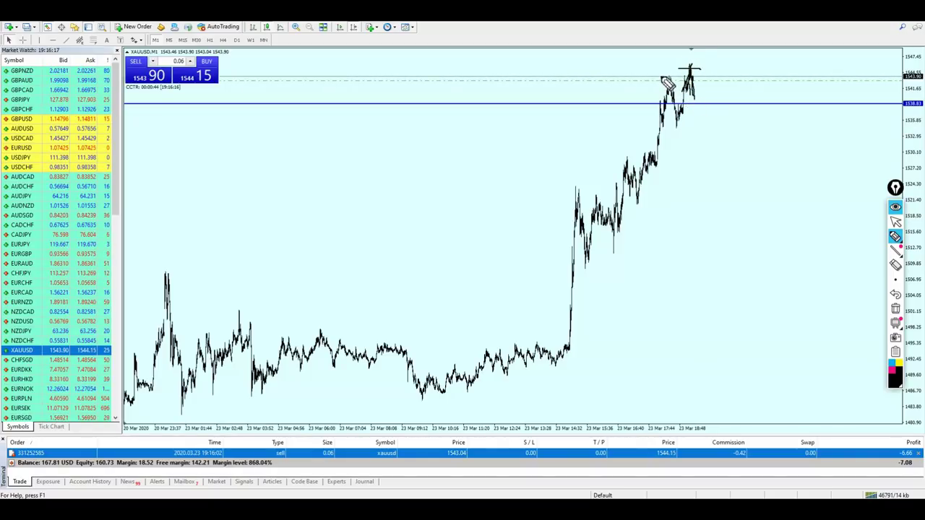
left_click_drag(660, 77, 694, 81)
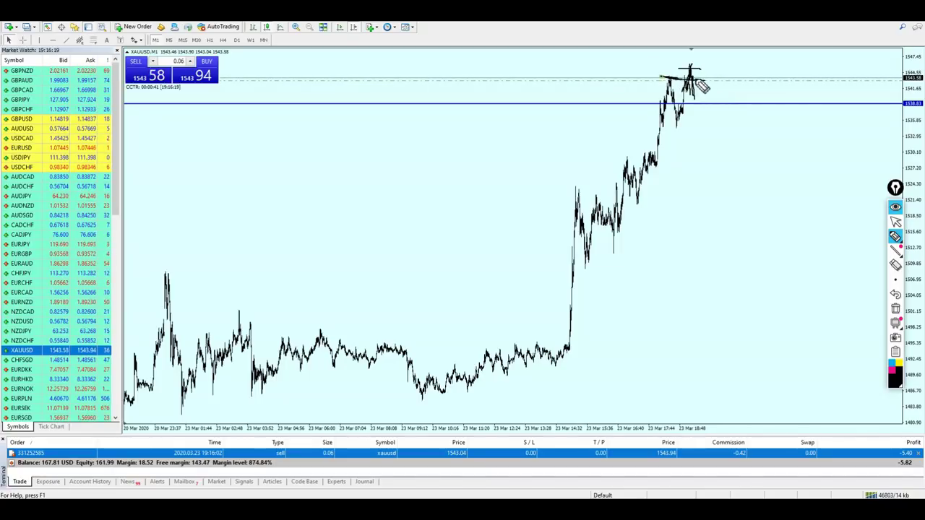
Redraw the resistance across the two recent highs with arrows, sketch a steep projected fall from the latest high, and clear the drawing.
left_click(895, 309)
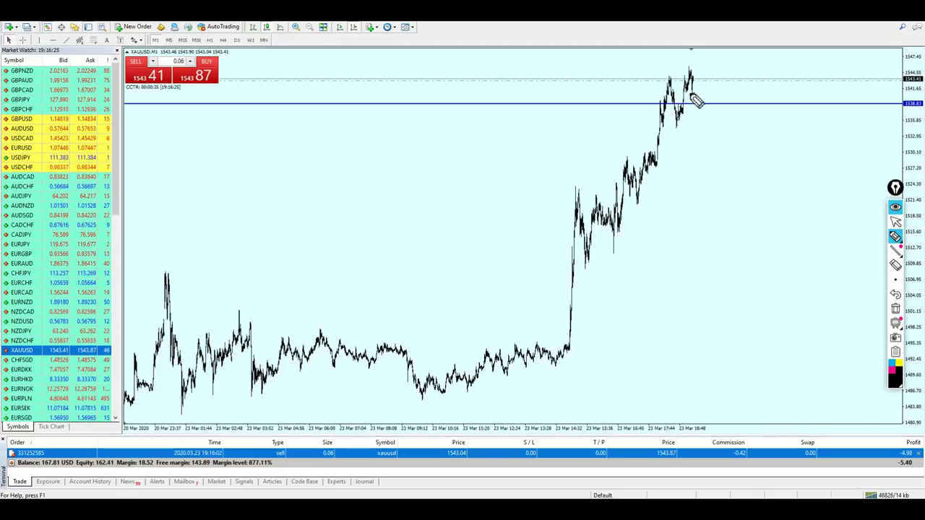
mouse_move(698, 101)
left_mouse_down()
mouse_move(701, 82)
mouse_move(676, 85)
mouse_move(711, 82)
mouse_move(665, 82)
mouse_move(672, 73)
left_mouse_up()
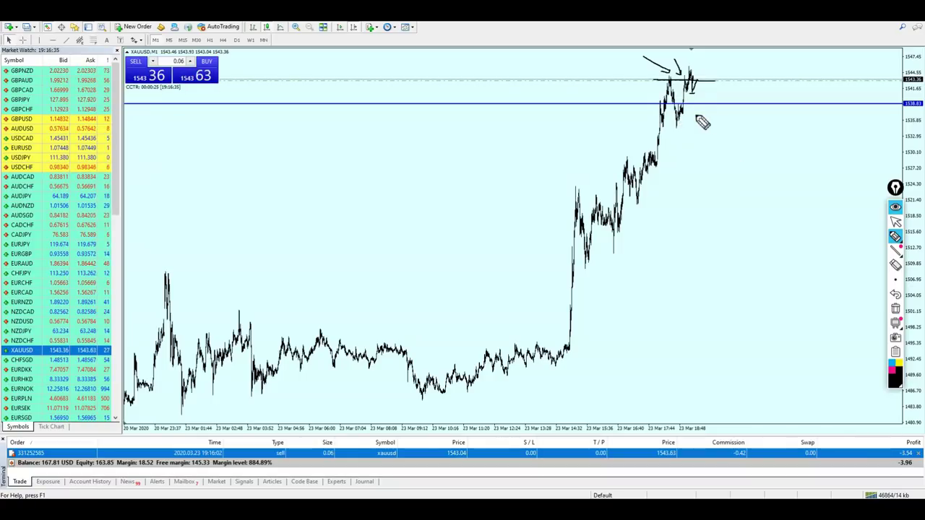
left_click_drag(698, 86, 715, 215)
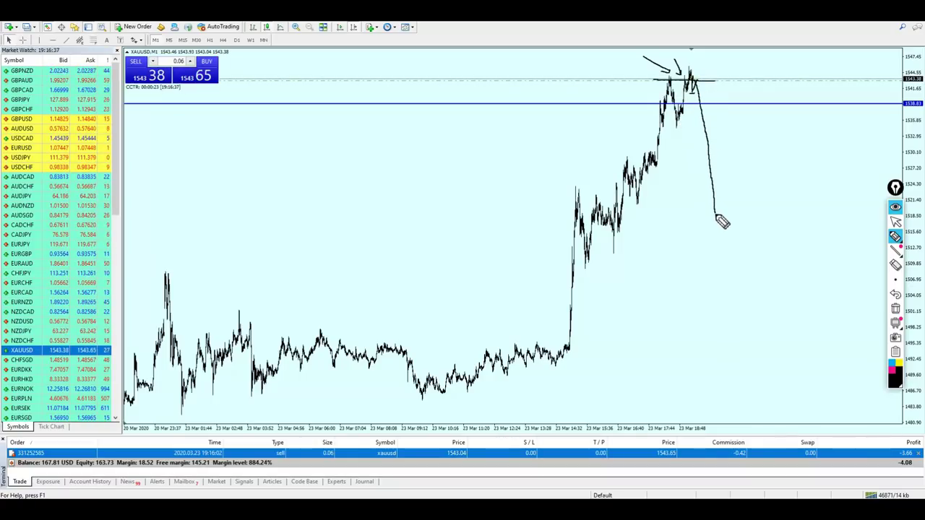
left_click(895, 312)
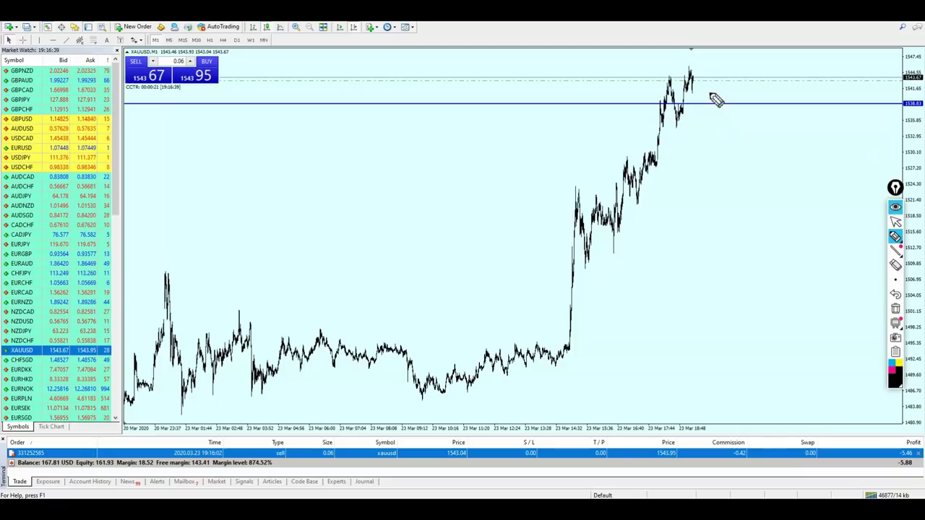
Sketch a short fall from the latest high to a small horizontal target line just above the blue level, and clear the drawing.
left_click_drag(700, 87, 689, 94)
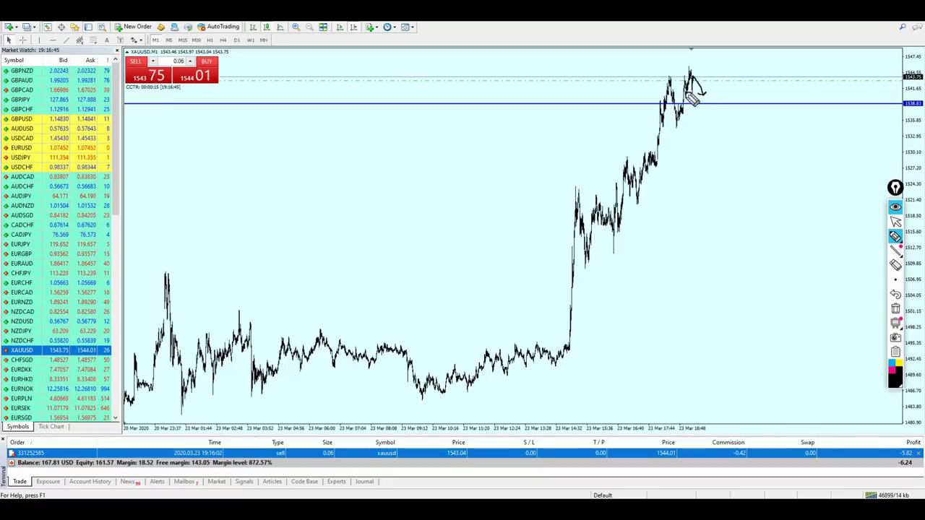
left_click_drag(680, 95, 707, 96)
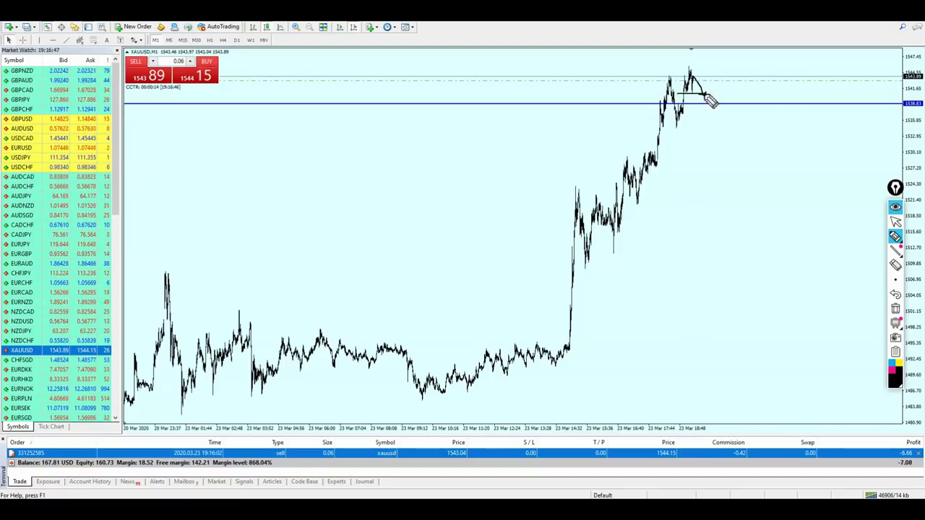
left_click(896, 221)
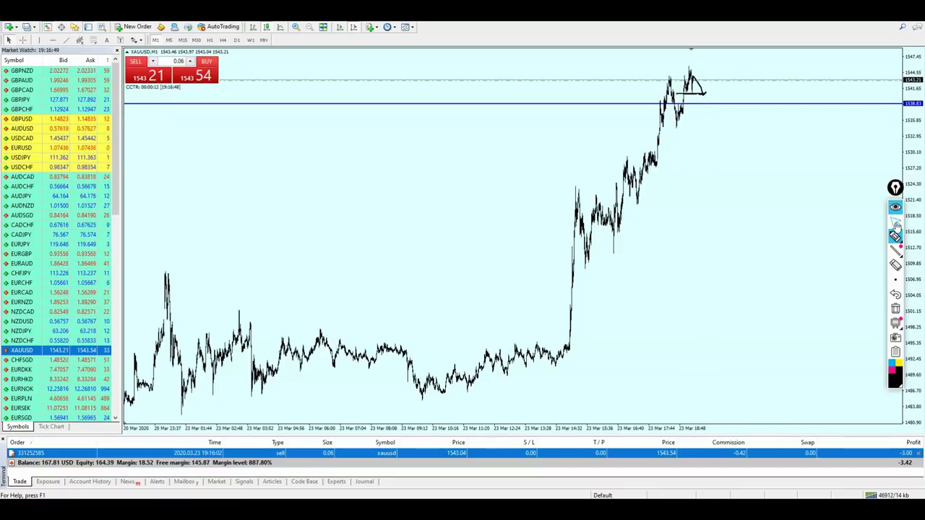
left_click(706, 94)
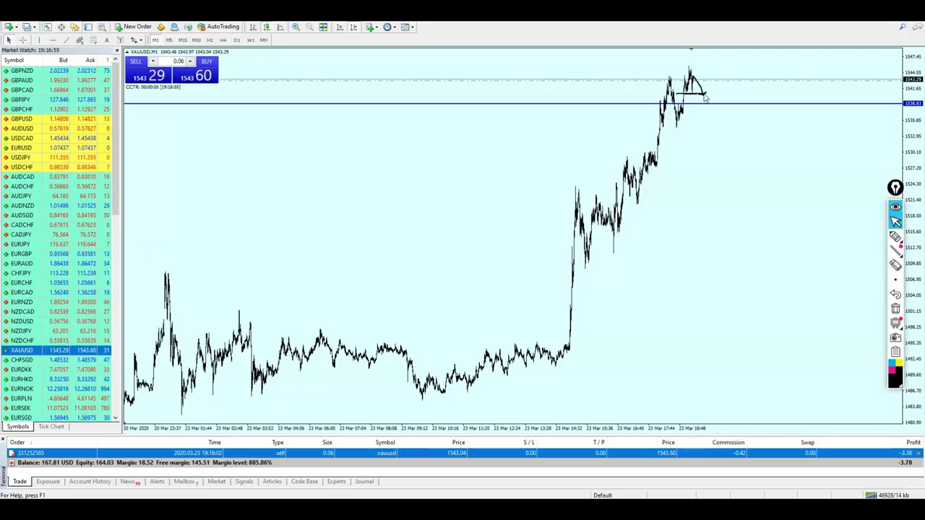
left_click(895, 309)
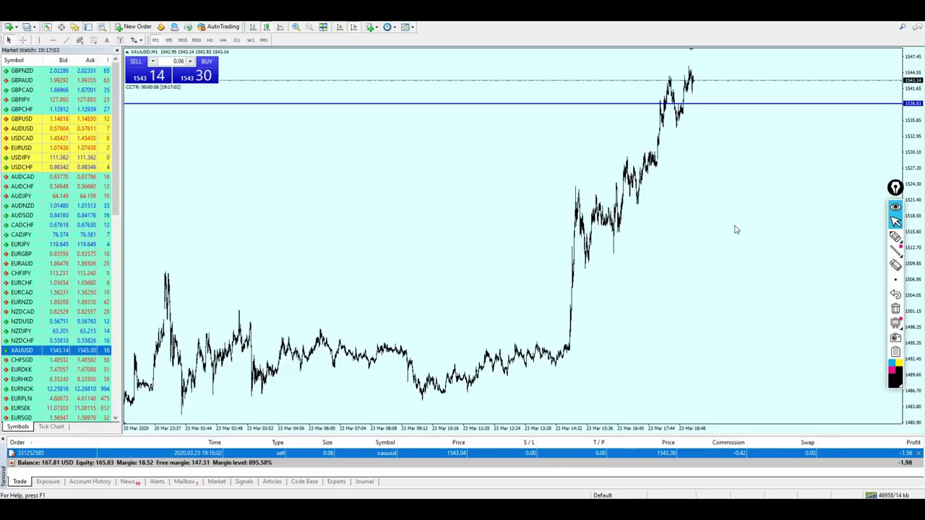
Outline the forming M1 candle with the pen, draw a line across the nearby minor high, underline the candle countdown, and clear the markings.
key("plus")
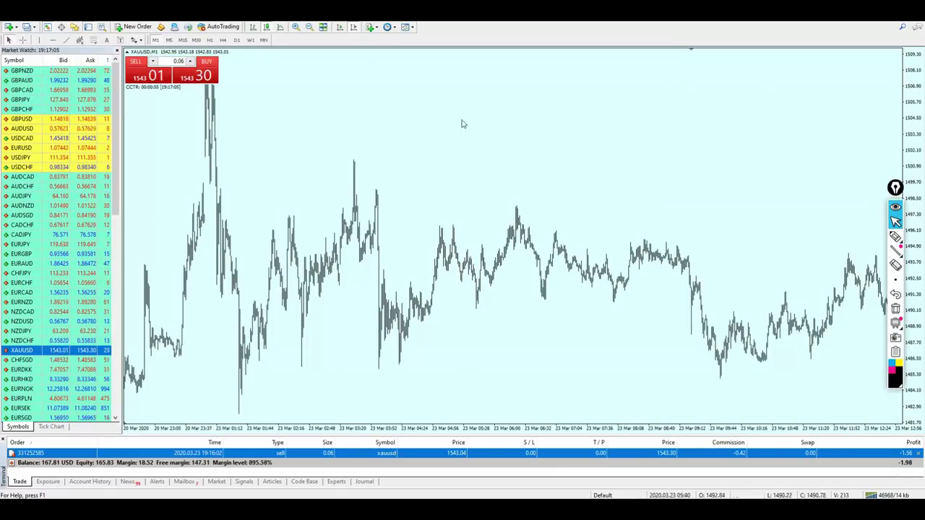
left_click(340, 27)
left_click(353, 27)
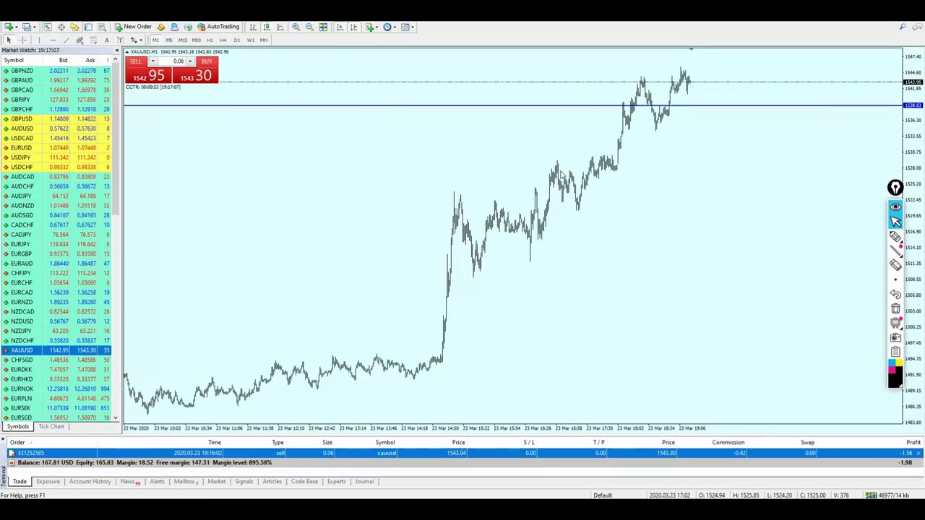
key("plus")
key("plus")
key("plus")
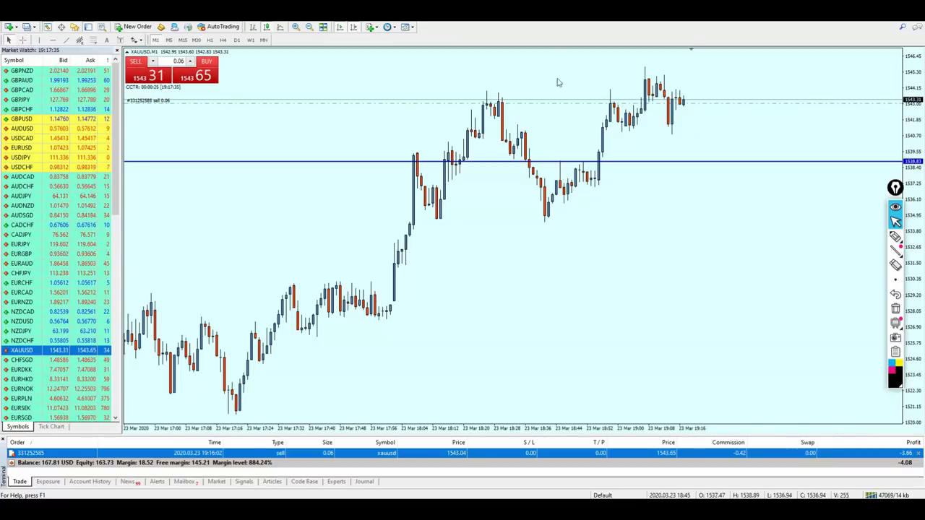
key("plus")
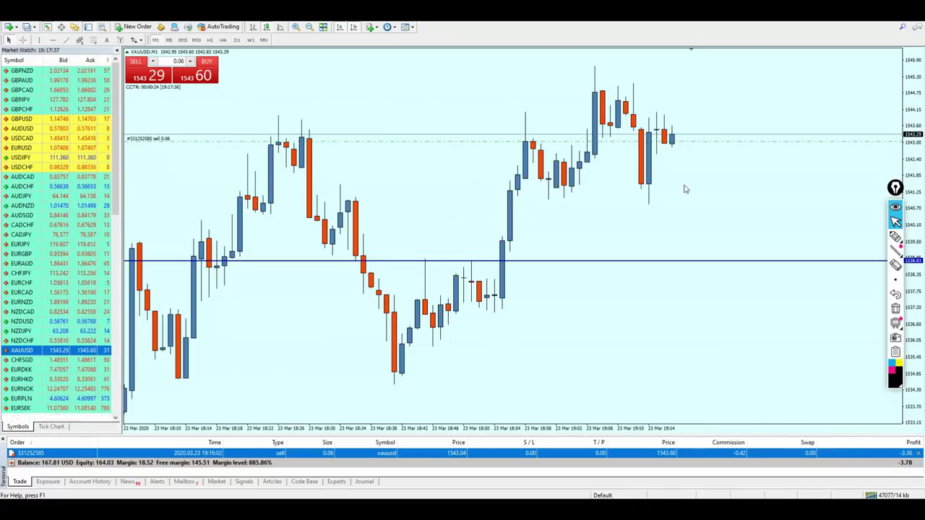
left_click(896, 236)
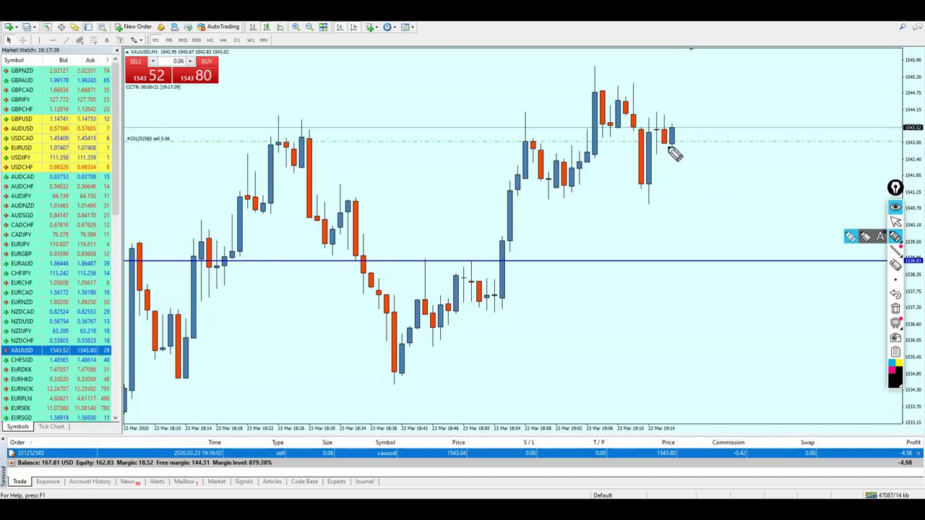
mouse_move(681, 148)
left_mouse_down()
mouse_move(679, 119)
mouse_move(665, 144)
mouse_move(674, 146)
left_mouse_up()
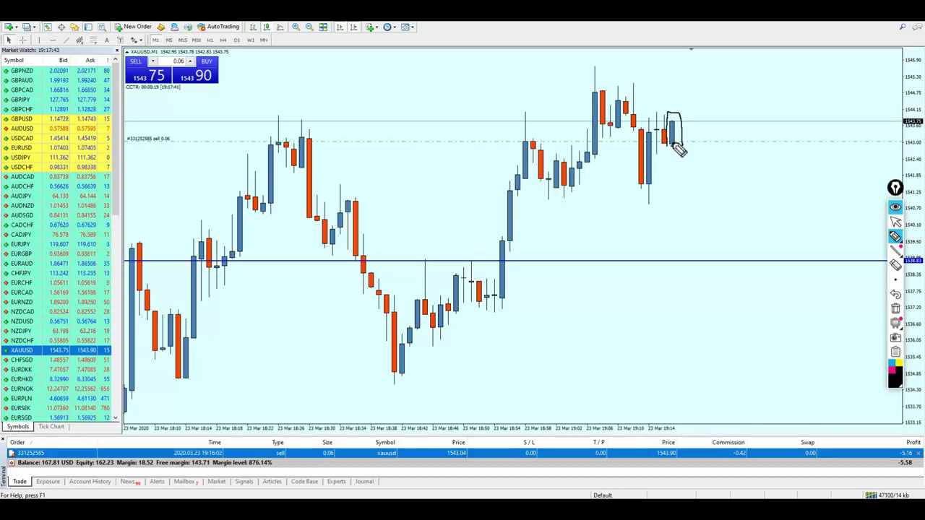
left_click_drag(641, 118, 691, 123)
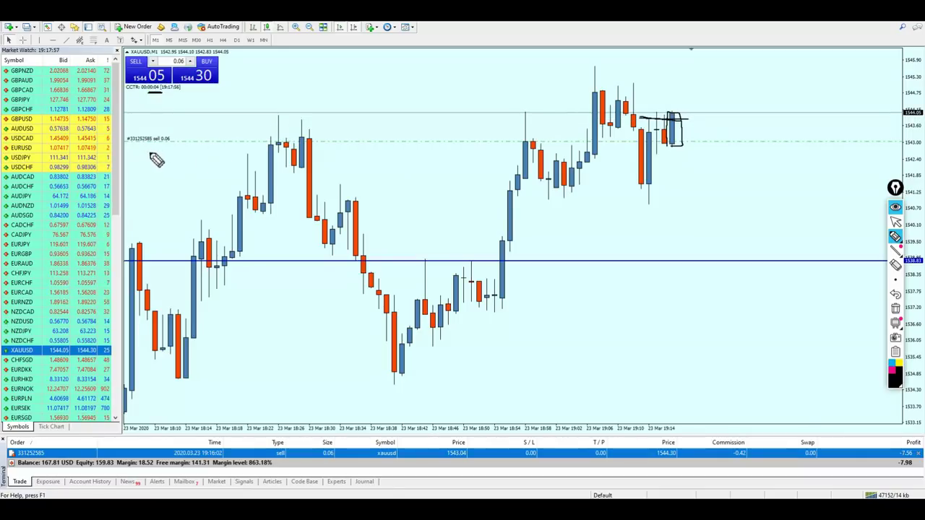
left_click(895, 222)
left_click(896, 307)
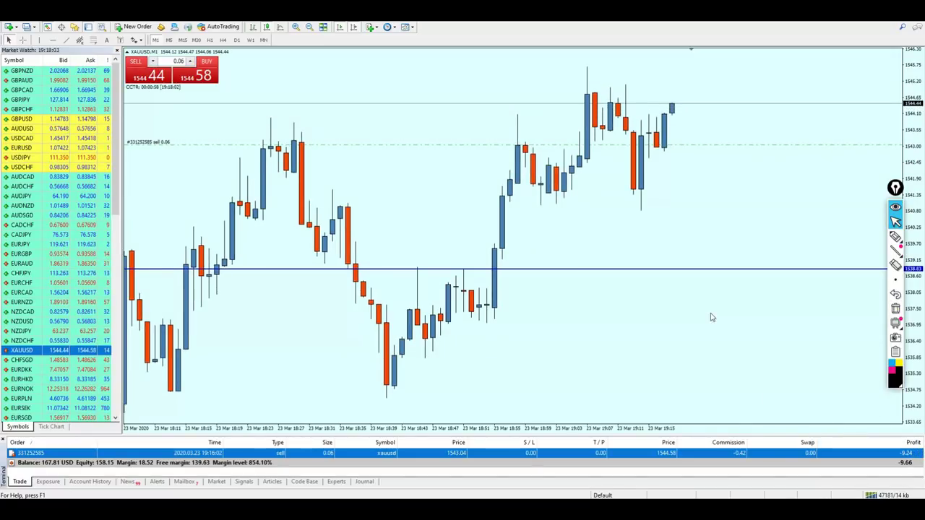
Close the open XAUUSD sell position, mark the broken minor high with a short pen line, and clear it.
left_click(918, 452)
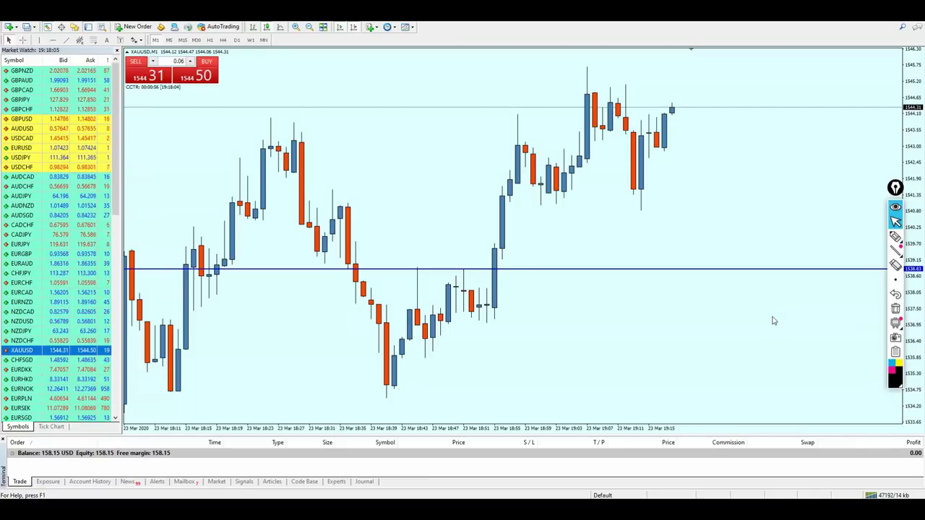
left_click(896, 237)
left_click_drag(635, 120, 665, 119)
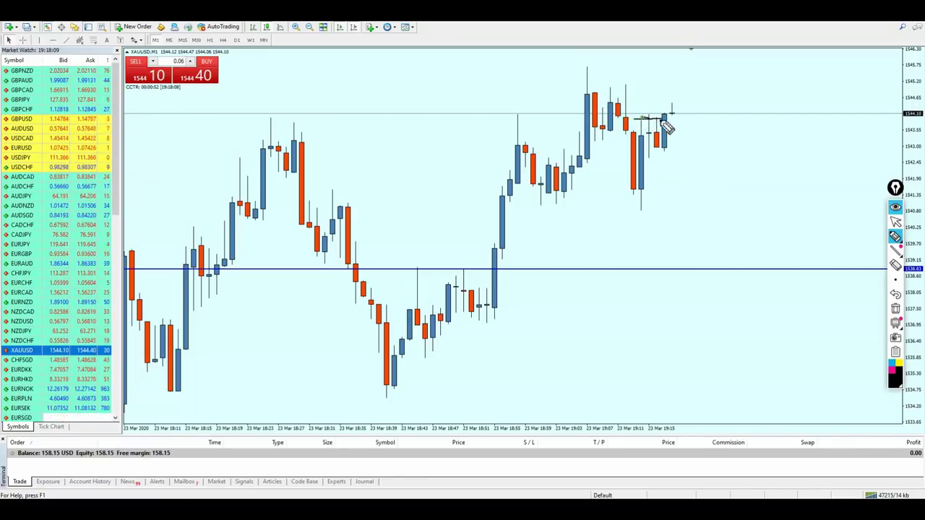
left_click(896, 222)
left_click(896, 309)
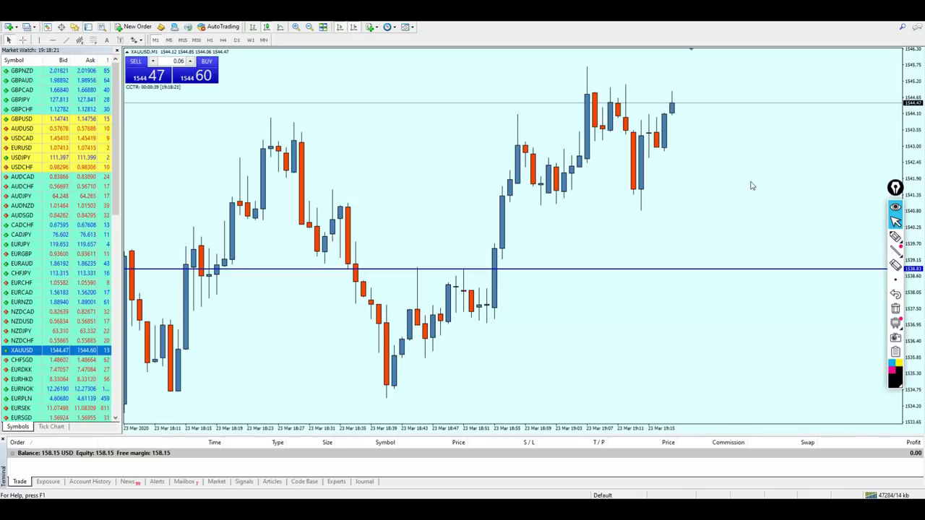
Trace the recent drop and rebound with the pen, draw the resistance line from the earlier swing high across them, and clear the sketch.
middle_click(603, 135)
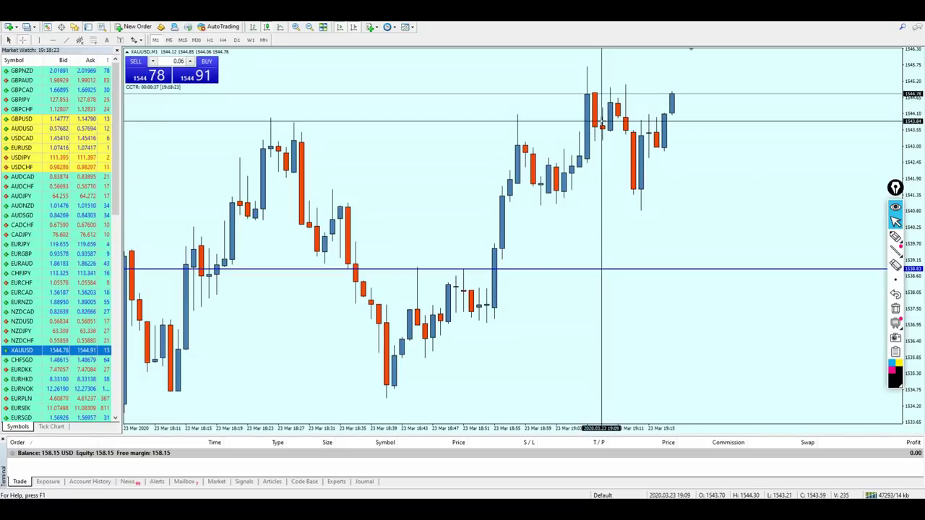
left_click_drag(602, 120, 615, 155)
left_click(895, 237)
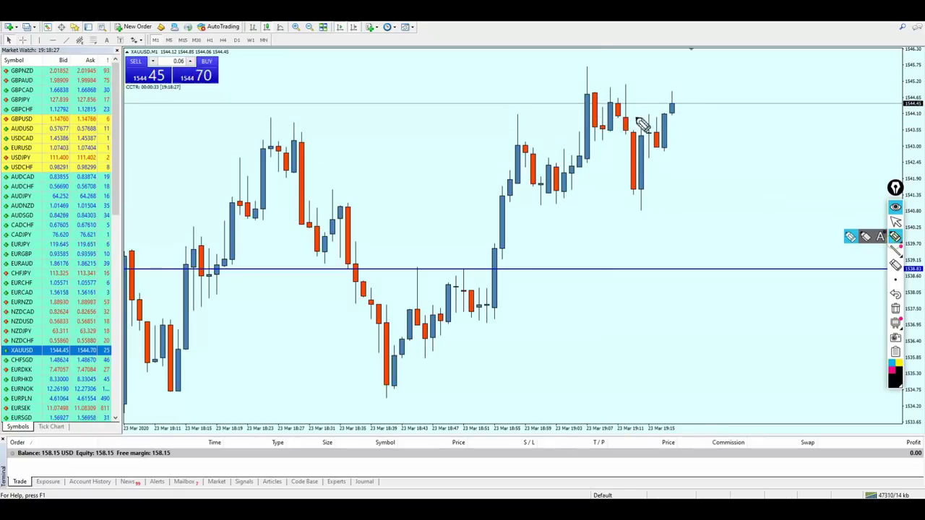
left_click_drag(622, 96, 636, 189)
left_click_drag(639, 192, 651, 165)
left_click_drag(483, 112, 685, 123)
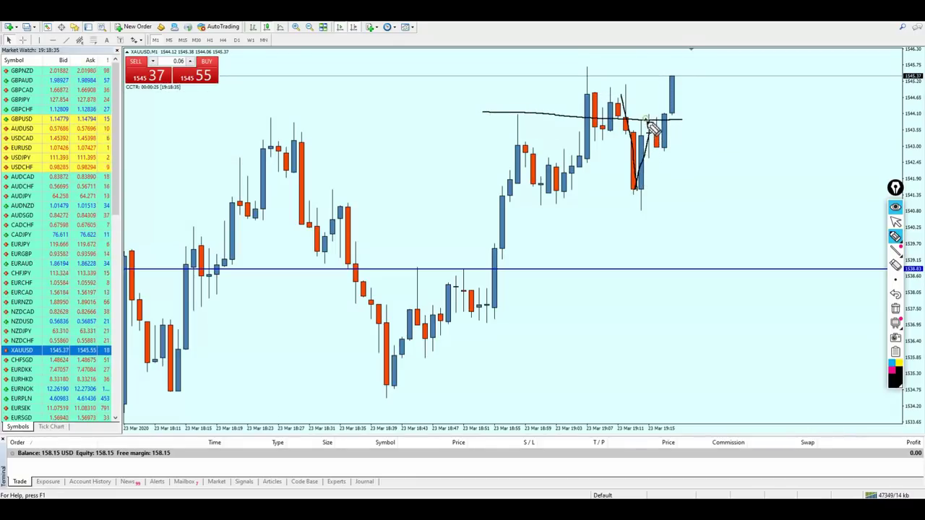
left_click(895, 221)
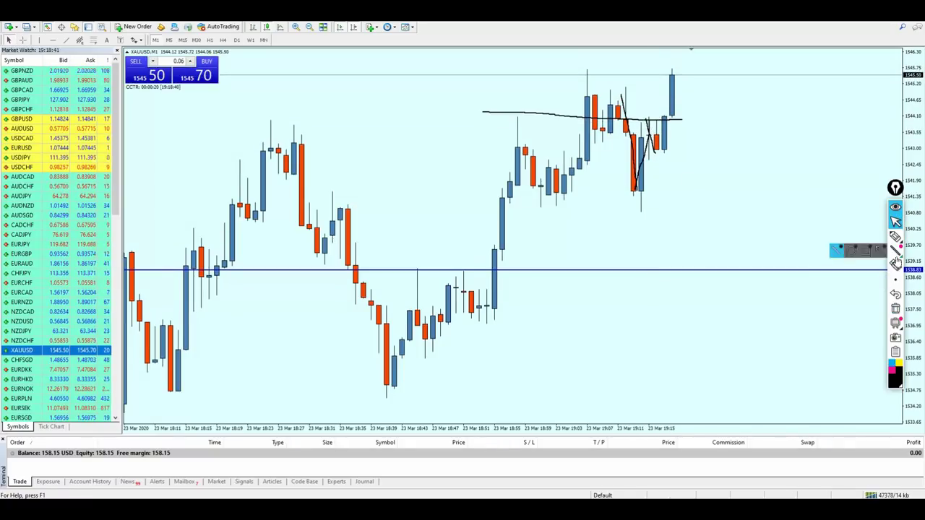
left_click(896, 308)
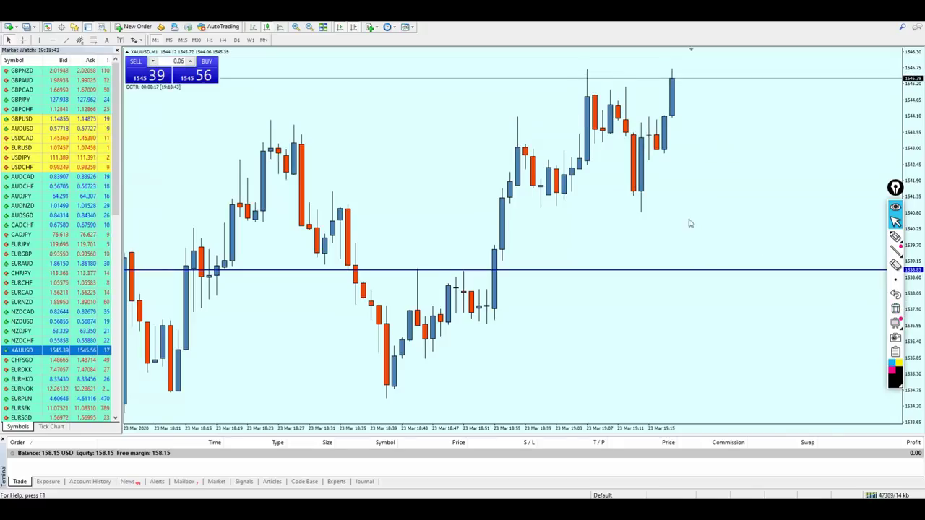
Delete the blue horizontal line at 1538.83 from the M1 chart.
key("minus")
key("minus")
key("minus")
key("minus")
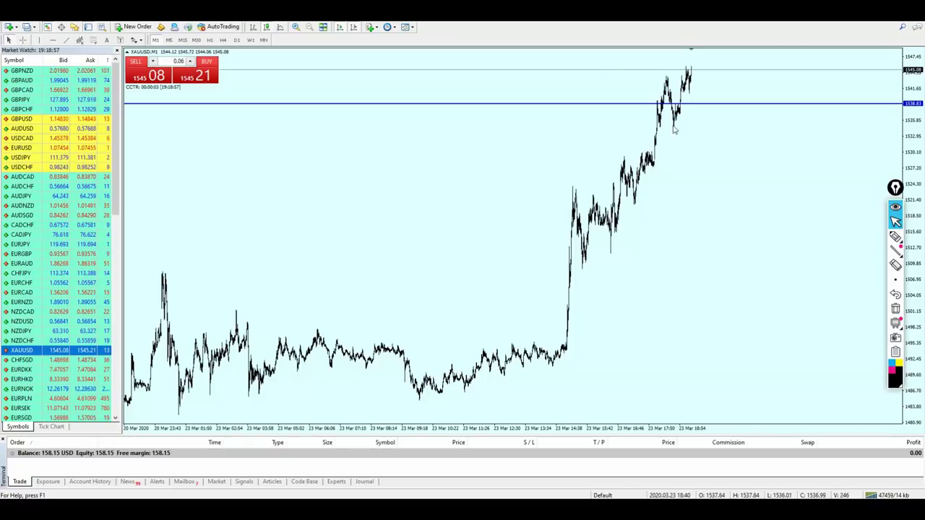
double_click(659, 105)
key("Delete")
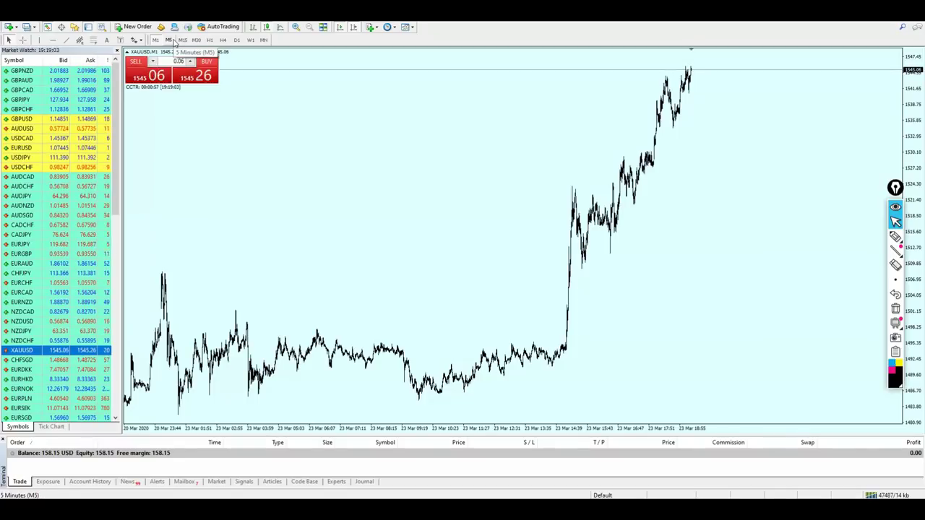
Switch the XAUUSD chart to the five-minute timeframe to find the next resistance at the earlier swing high.
left_click(173, 41)
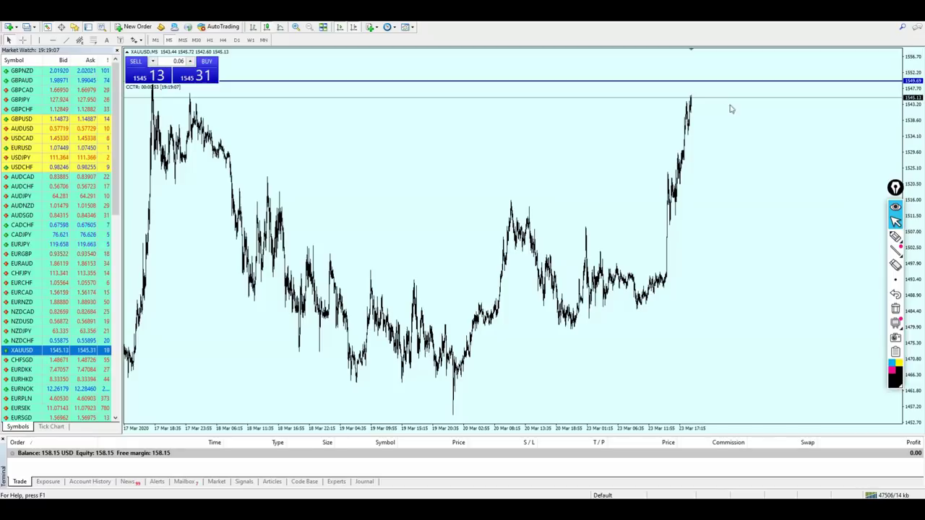
left_click(896, 237)
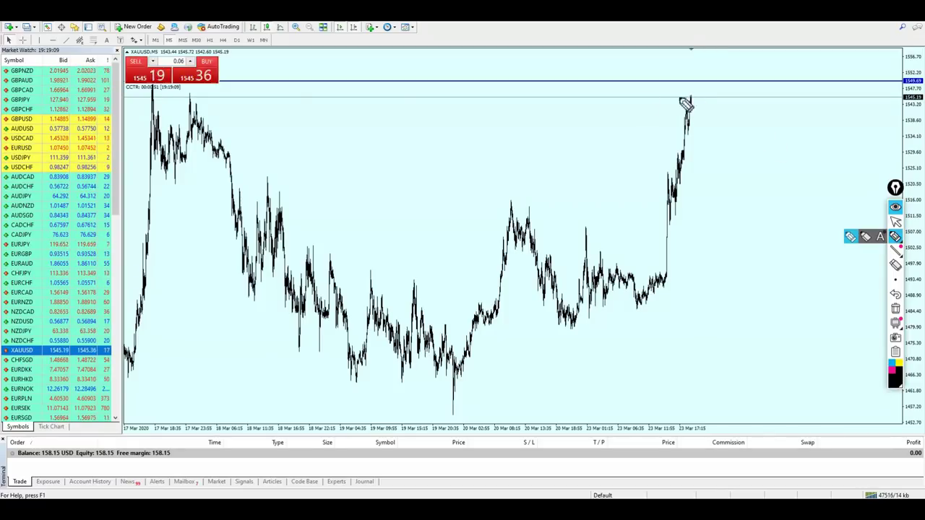
left_click(895, 221)
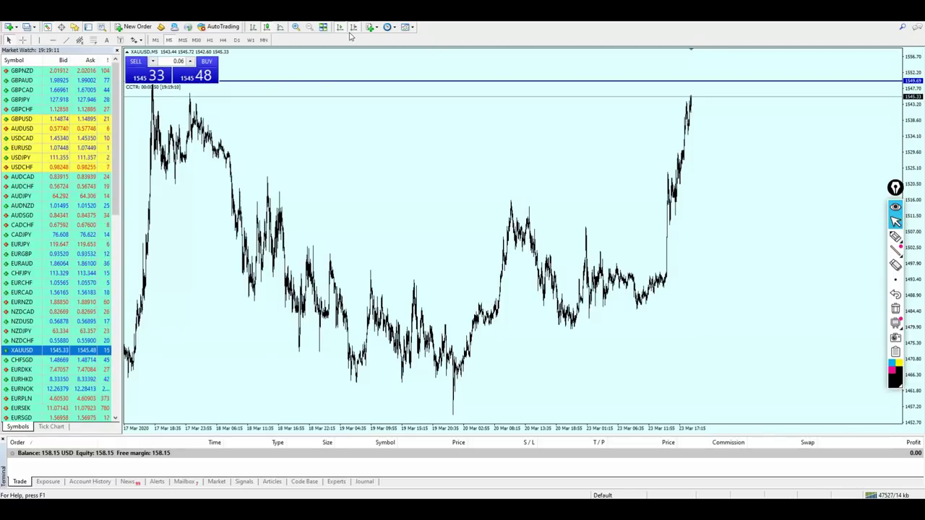
scroll(553, 151, "up", 3)
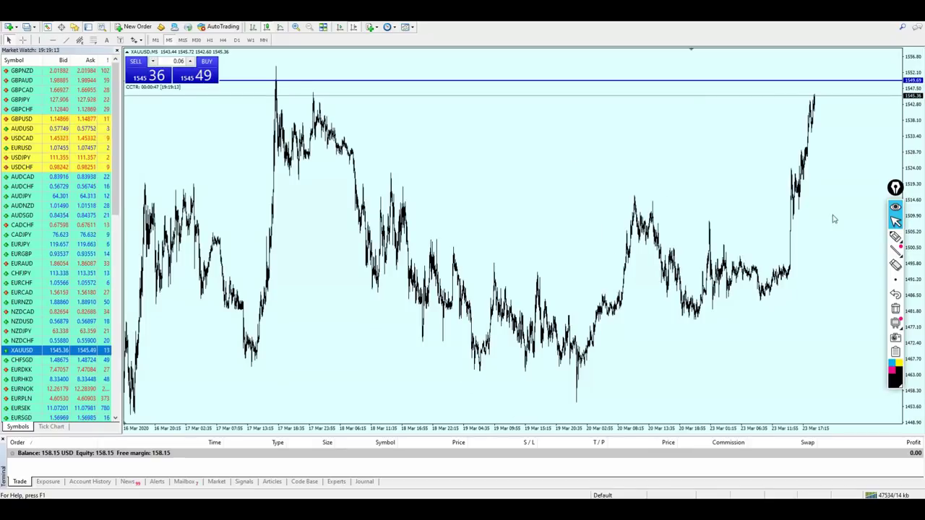
Box the earlier swing high at the 1549.69 line with the pen, sketch a curve across to the latest candles, and clear the drawing.
left_click(896, 237)
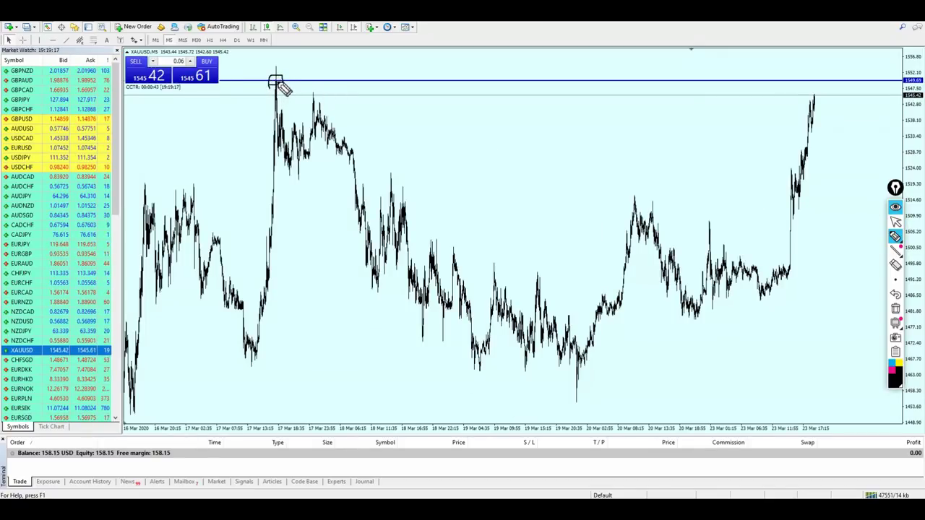
left_click_drag(281, 76, 673, 67)
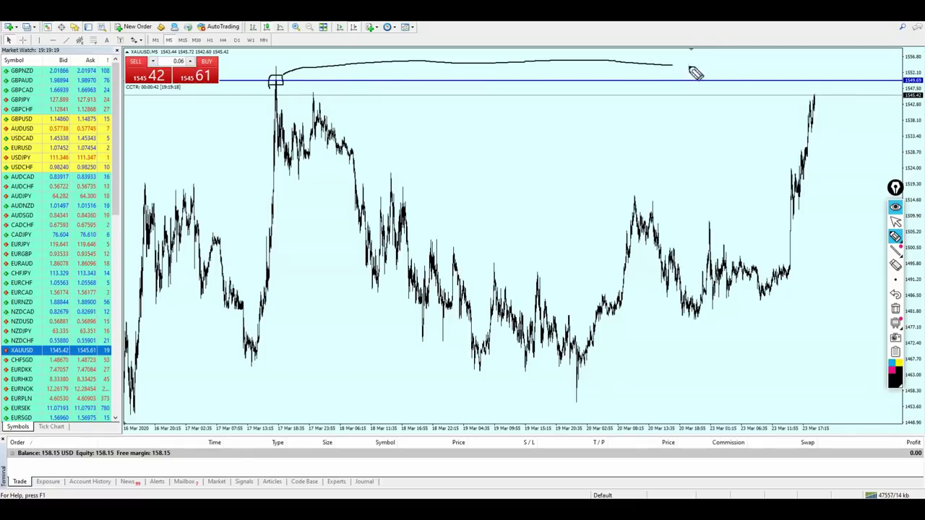
left_click_drag(788, 82, 795, 82)
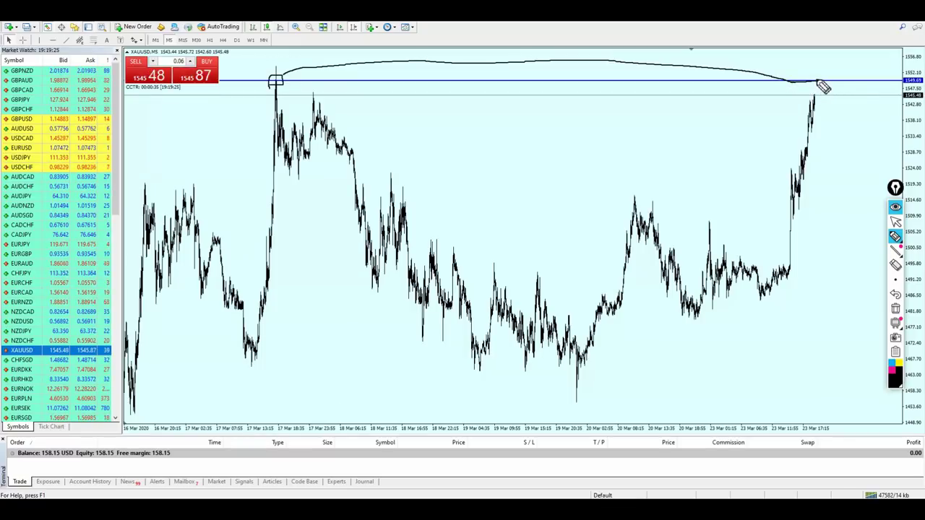
left_click_drag(816, 83, 821, 96)
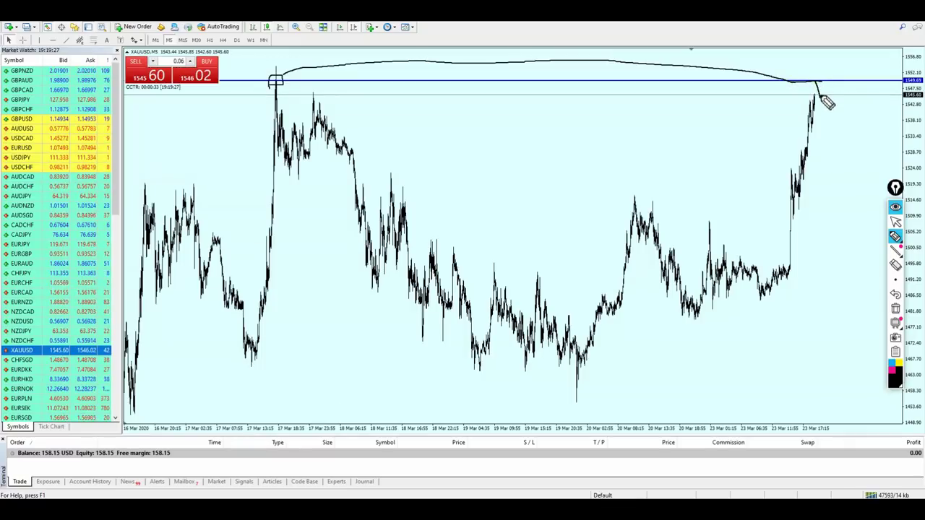
left_click(895, 221)
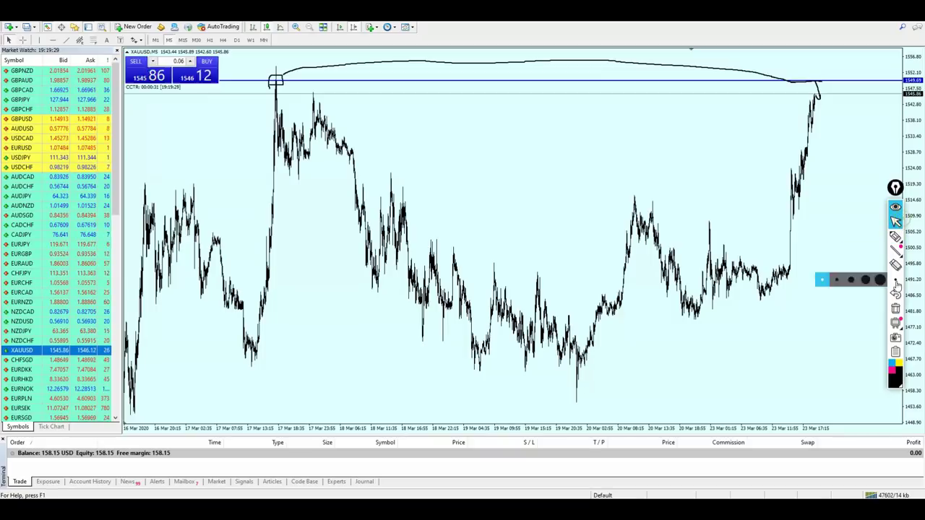
left_click(896, 308)
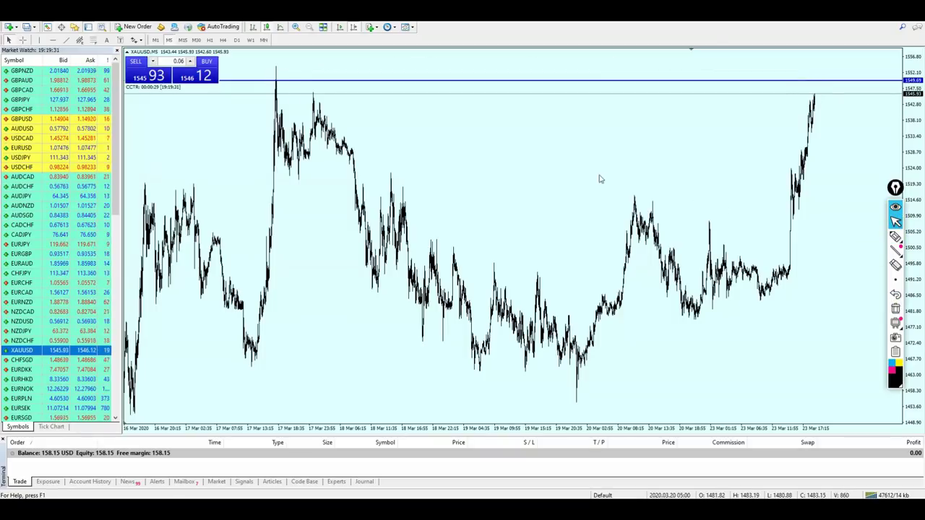
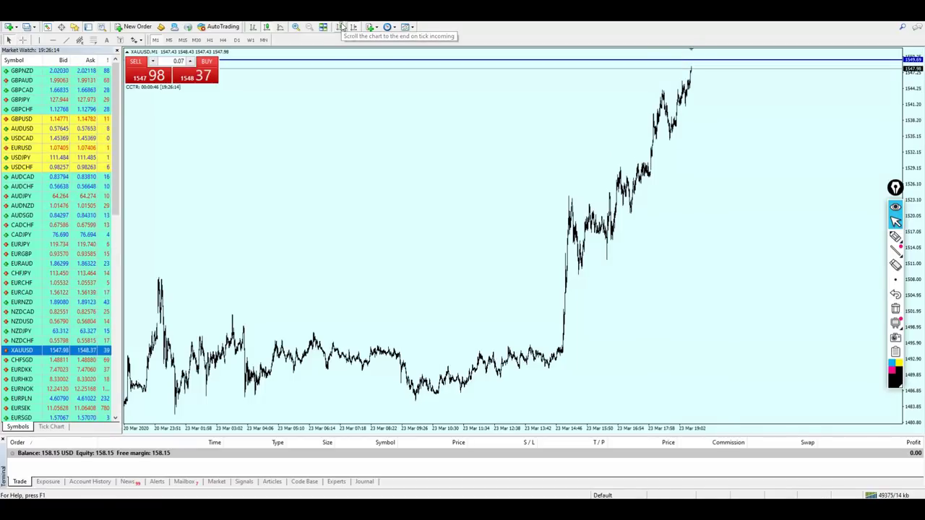
Examine the 17 March swing high on the M1 chart, briefly marking where it meets the 1549.69 line, and return to the latest candles.
scroll(476, 167, "up", 15)
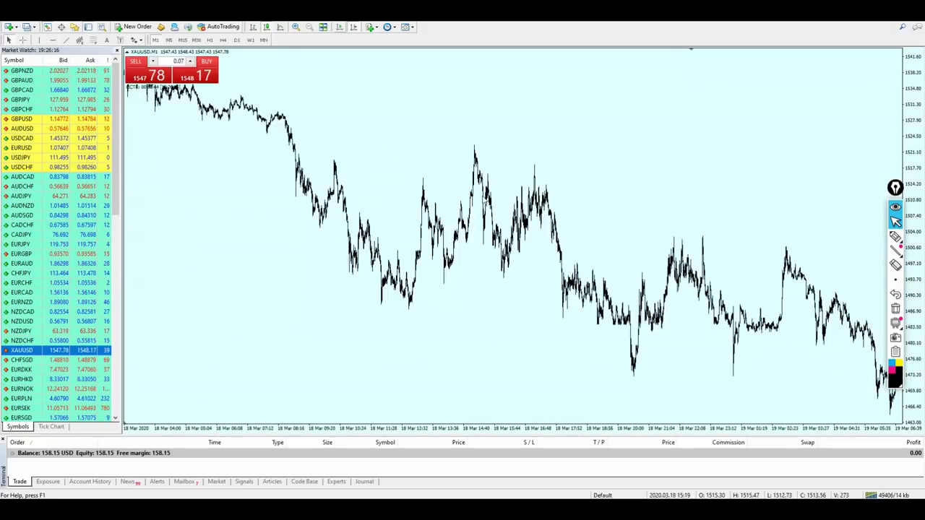
scroll(591, 137, "down", 5)
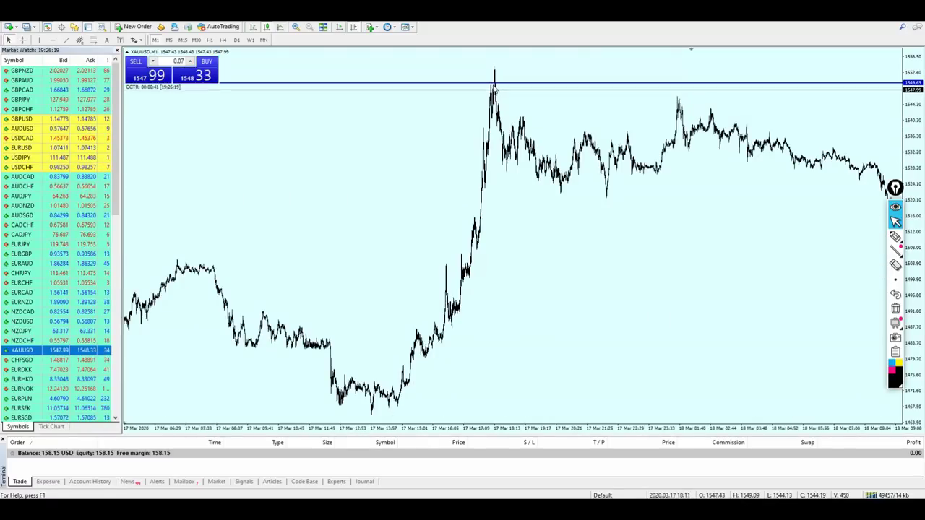
left_click(895, 236)
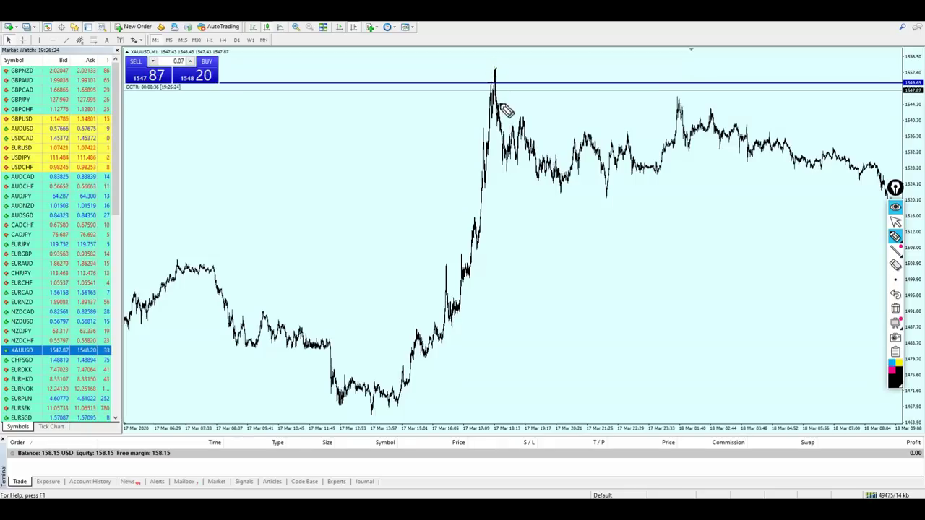
left_click(896, 221)
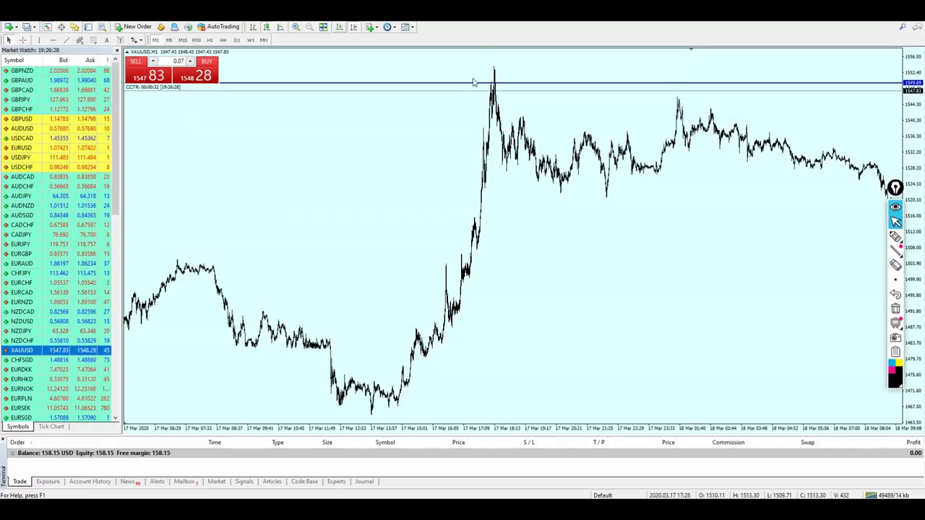
left_click(345, 26)
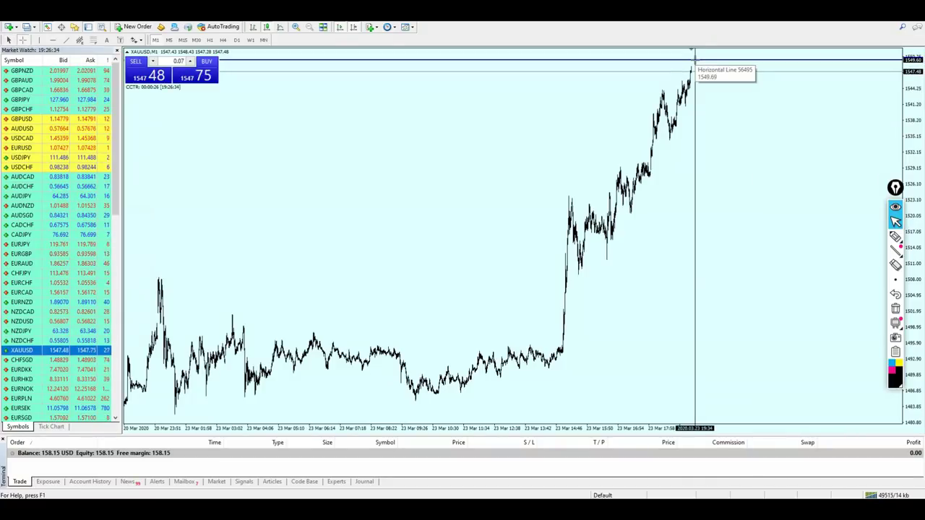
Add a horizontal line at 1545.86 below the 1549.69 resistance and measure the gap under the resistance with the crosshair.
left_click_drag(694, 57, 701, 79)
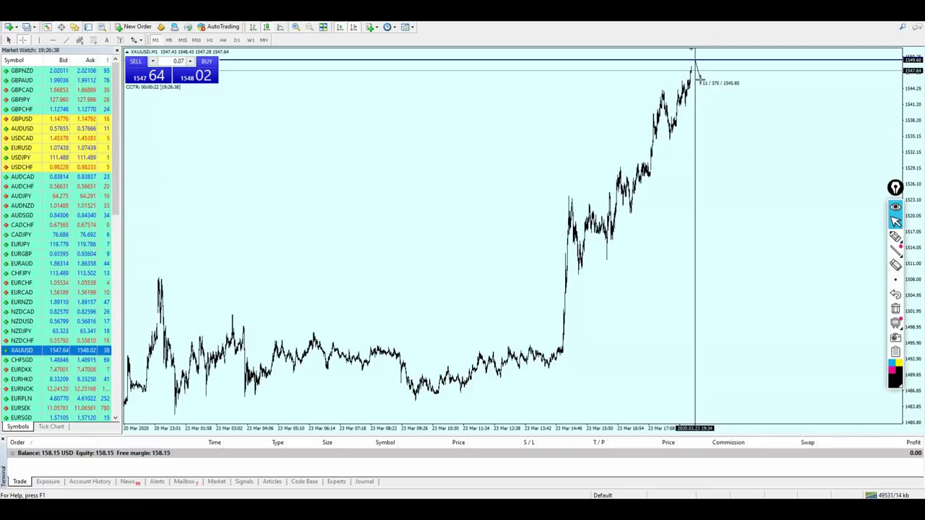
left_click_drag(698, 76, 701, 84)
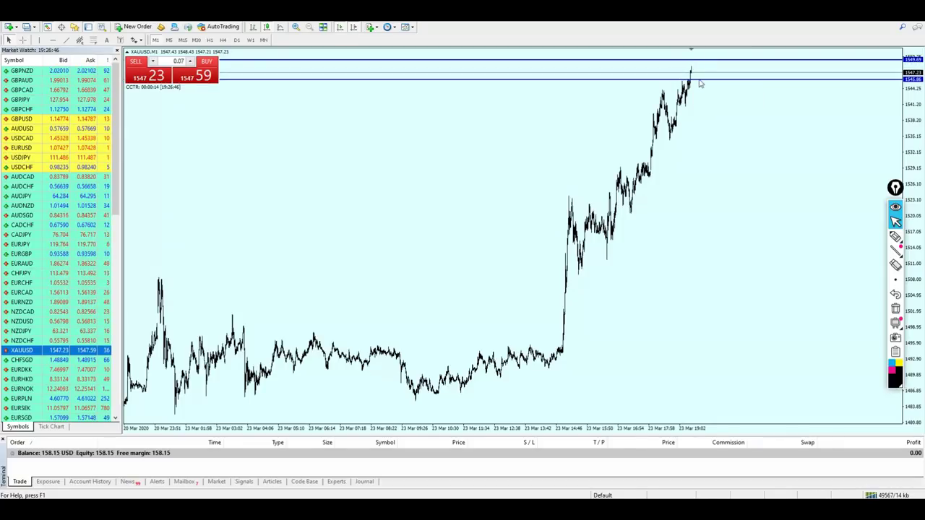
middle_click(684, 79)
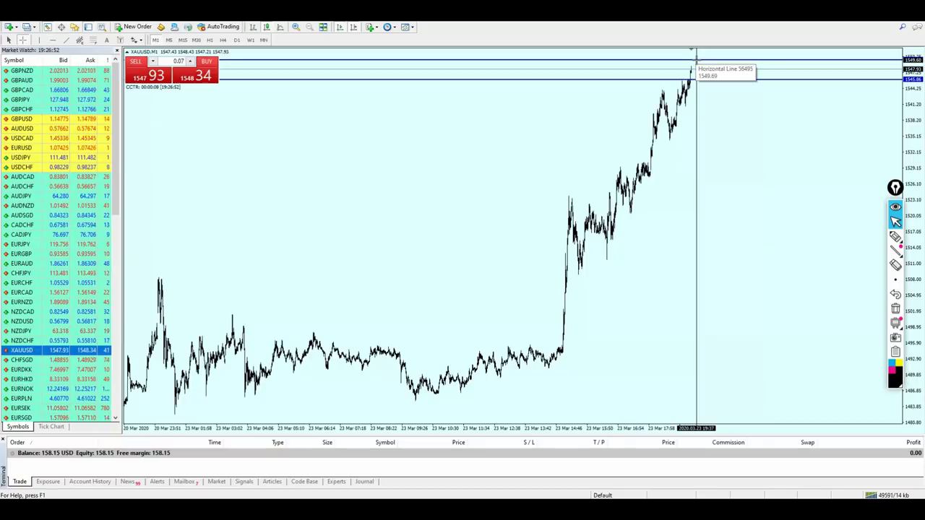
left_click_drag(694, 61, 701, 83)
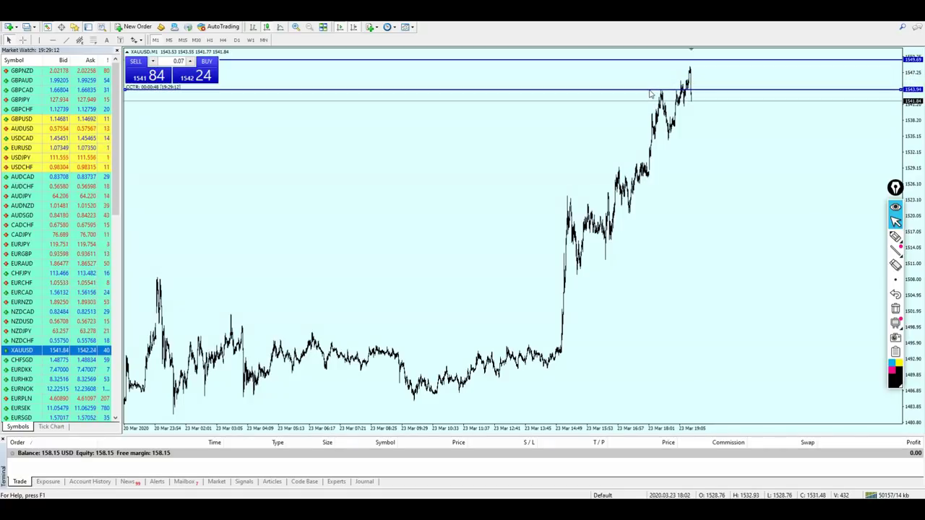
Trace the latest drop and a rebound to the 1543.94 line with the pen, and clear the markings.
left_click(896, 237)
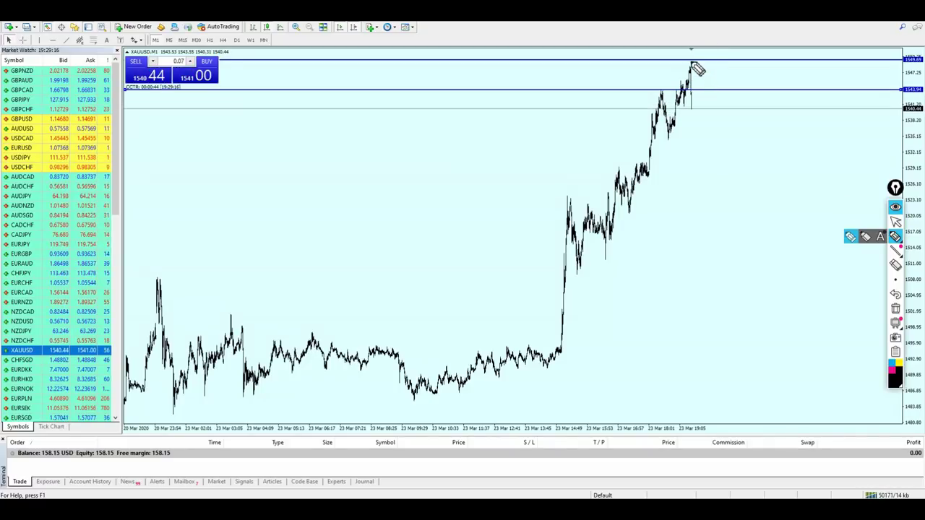
left_click_drag(690, 70, 695, 110)
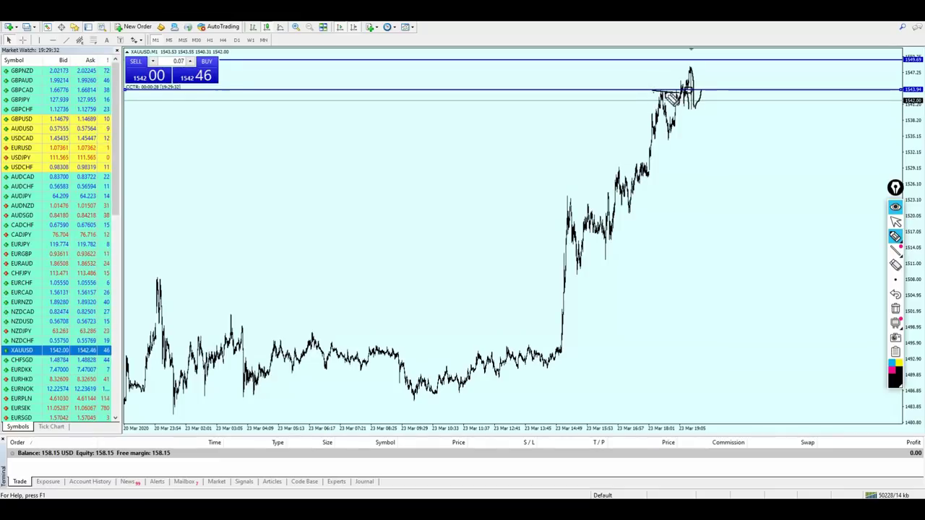
left_click(895, 222)
left_click(896, 309)
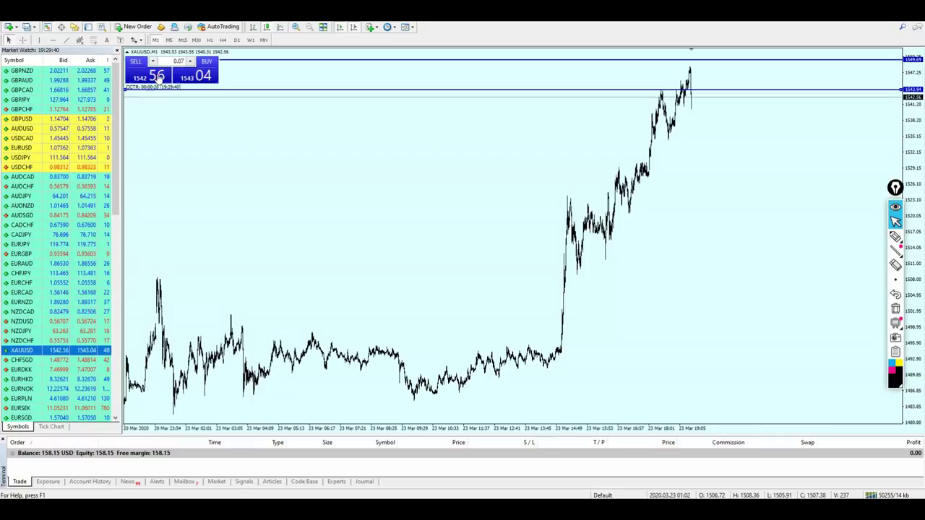
Check the price just below the 1543.94 line with the crosshair and open two XAUUSD sell positions of 0.07 lots each.
middle_click(690, 107)
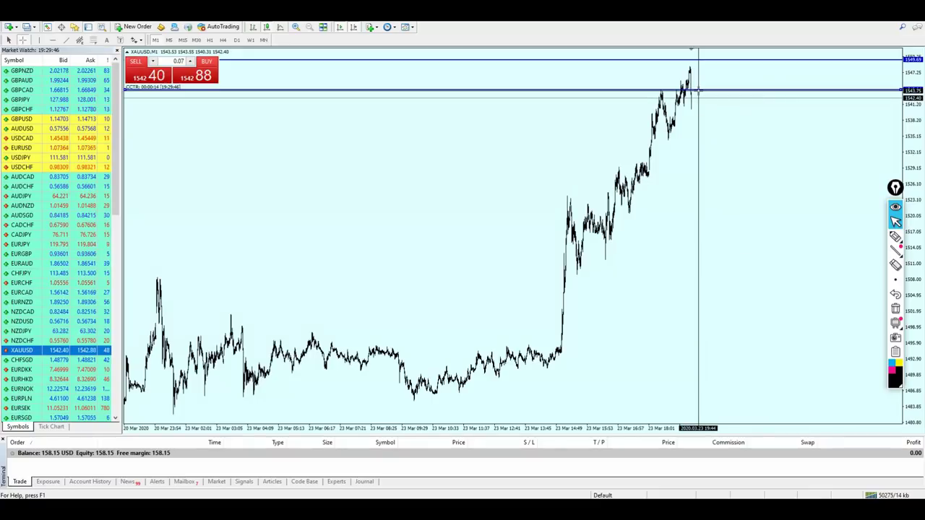
middle_click(697, 92)
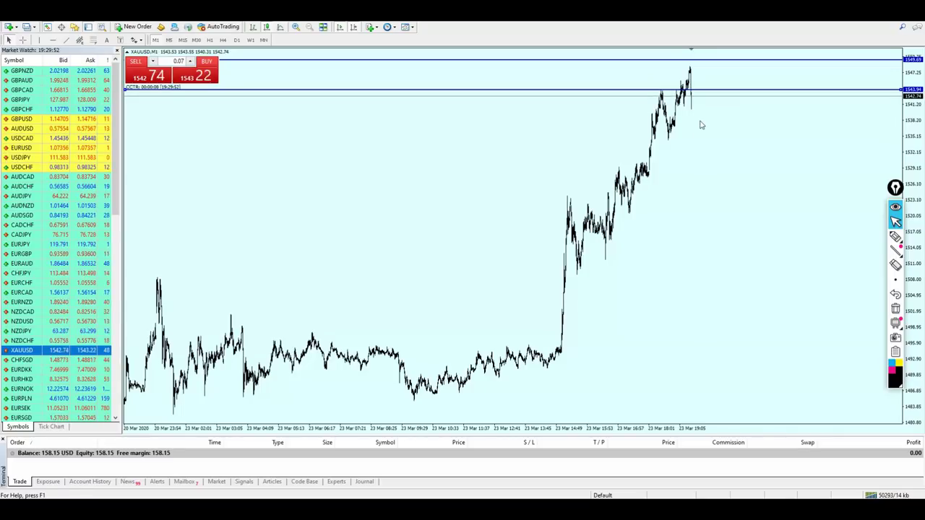
left_click(150, 79)
left_click(150, 80)
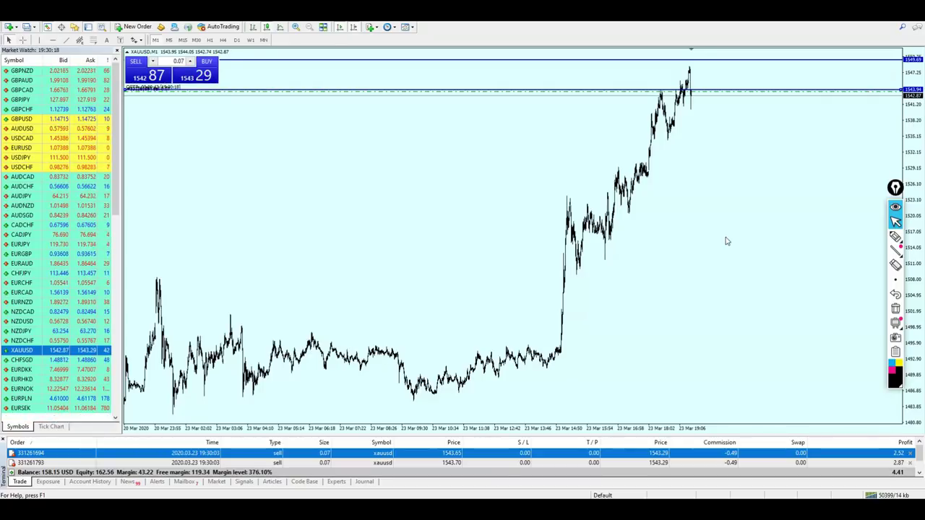
Measure the move from the sell entry level down to the current price on the enlarged M1 candles.
key("plus")
key("plus")
key("plus")
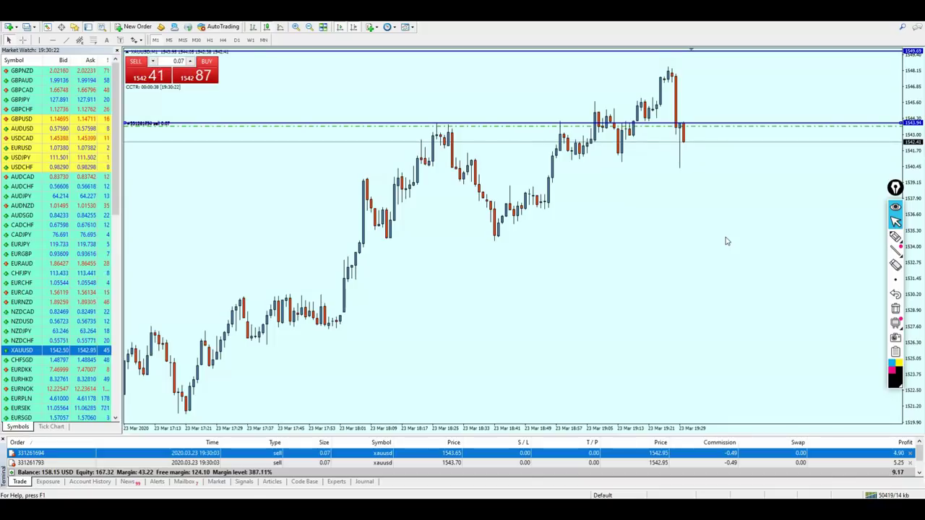
middle_click(725, 239)
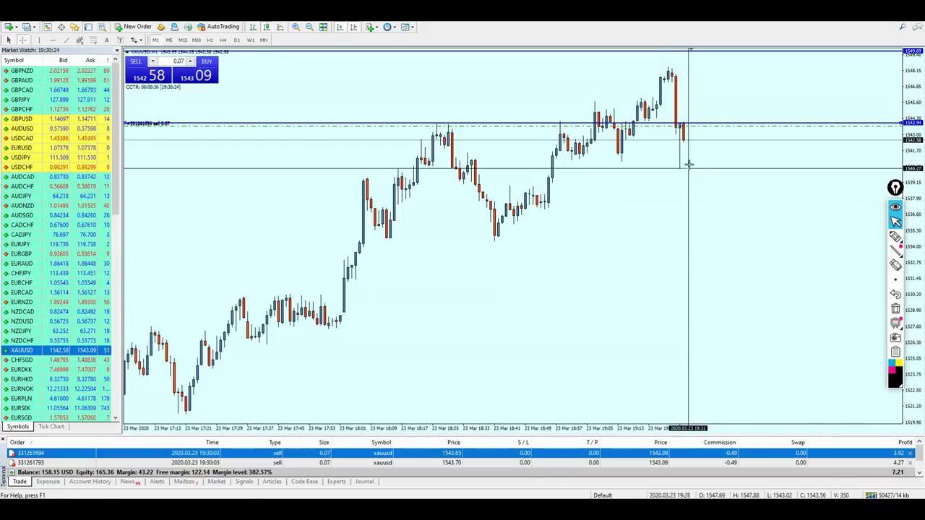
left_click_drag(689, 133, 688, 149)
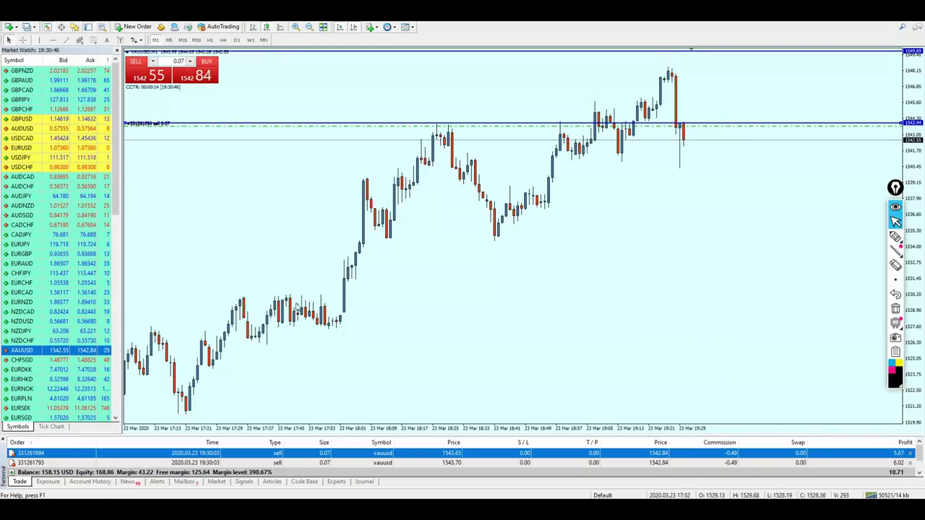
Review the Scalping Gold 1M Rules image in the photo viewer and measure the open trades' distance from entry again on the chart.
key("alt+Tab")
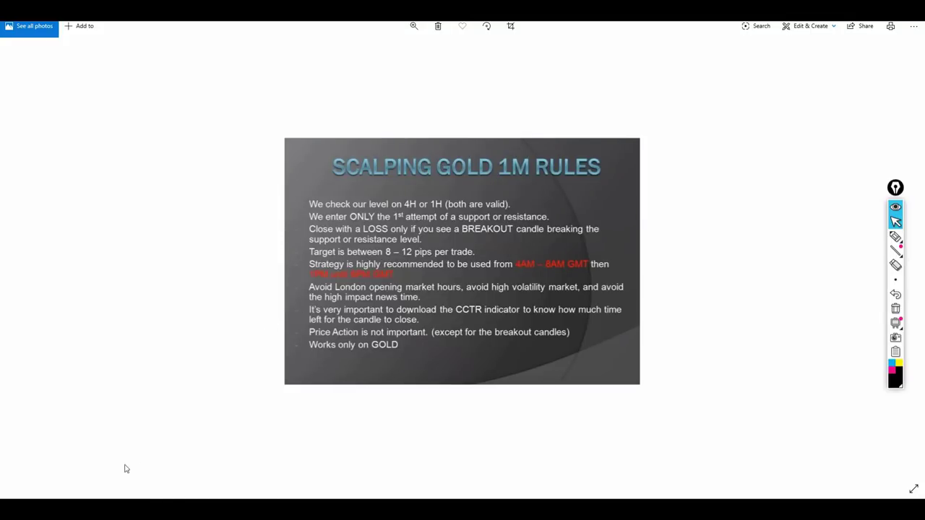
key("alt+Tab")
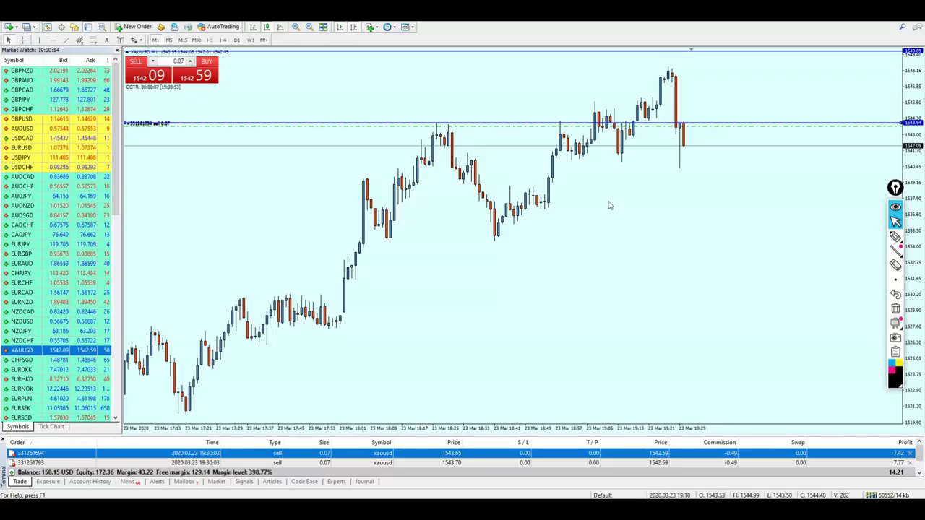
middle_click(692, 130)
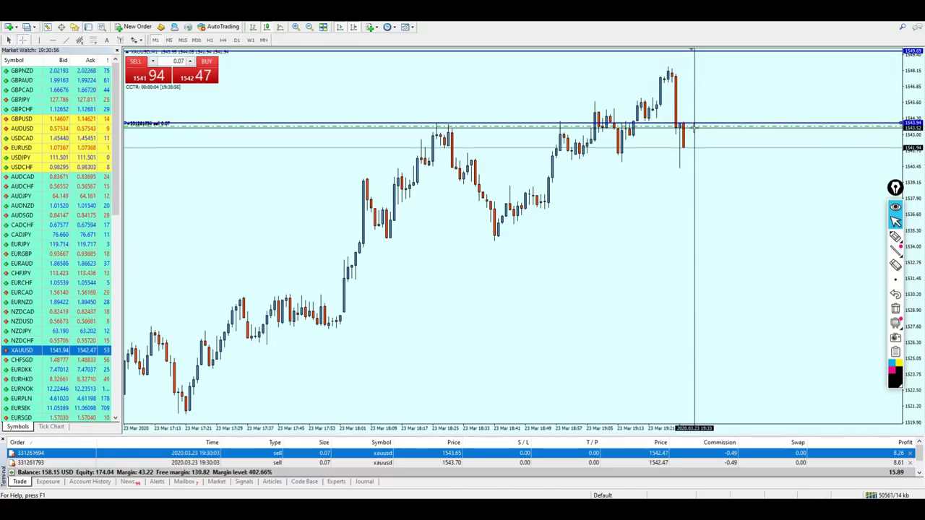
left_click_drag(690, 127, 695, 154)
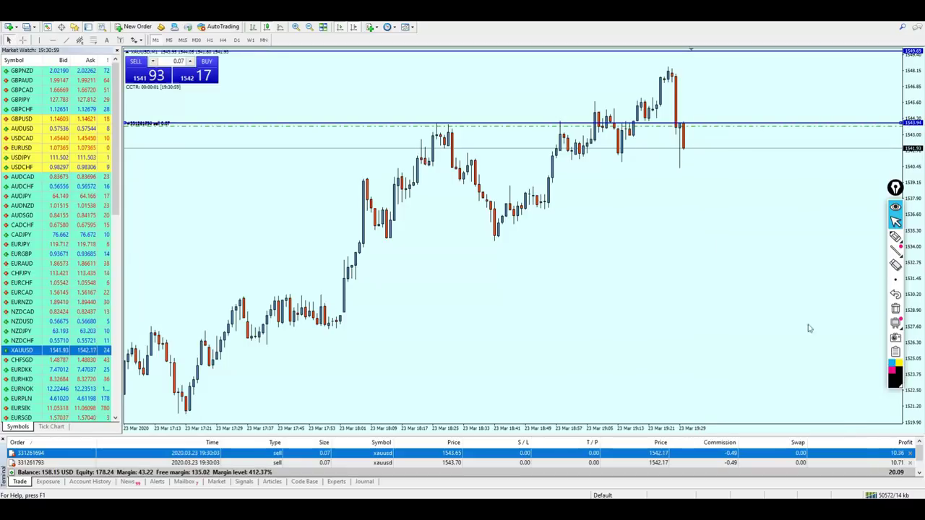
Close both open XAUUSD sell positions and measure the drop from the entry level to the latest candle.
left_click(915, 453)
left_click(917, 453)
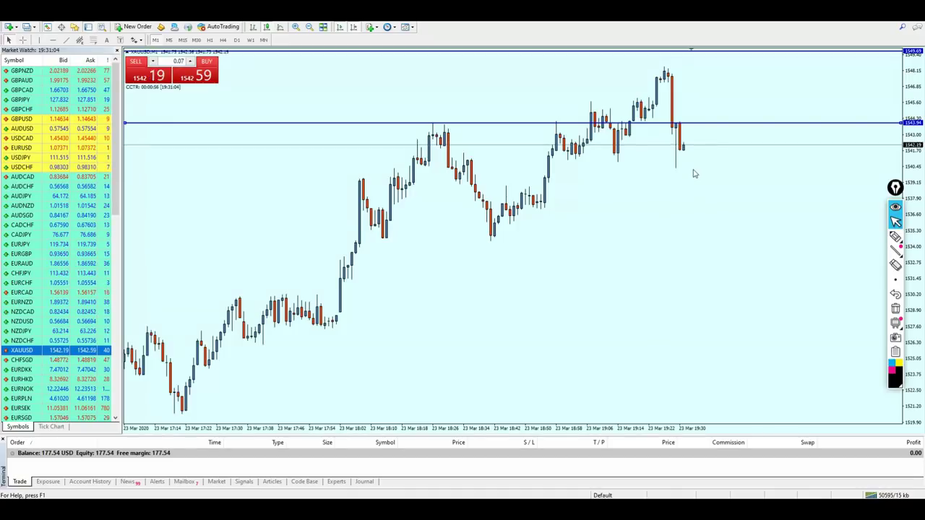
middle_click(682, 128)
left_click_drag(682, 128, 683, 155)
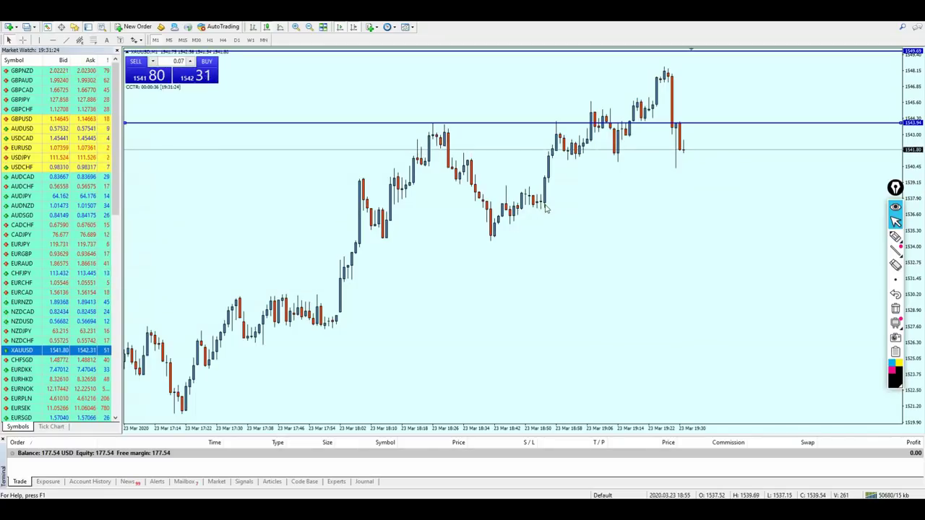
Sketch a freehand upward arrow under the recent XAUUSD M1 rally to show the trend, and clear the drawing.
key("minus")
key("minus")
key("minus")
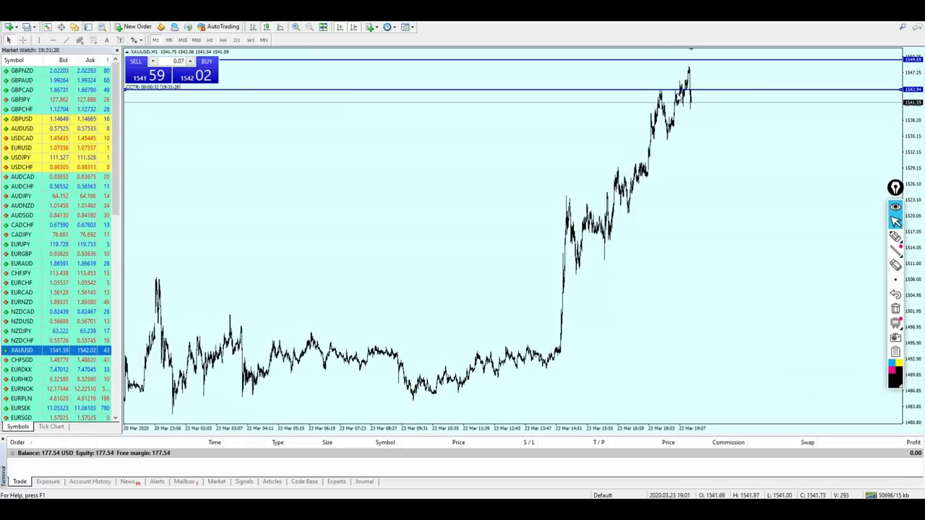
left_click(896, 237)
left_click_drag(572, 300, 716, 123)
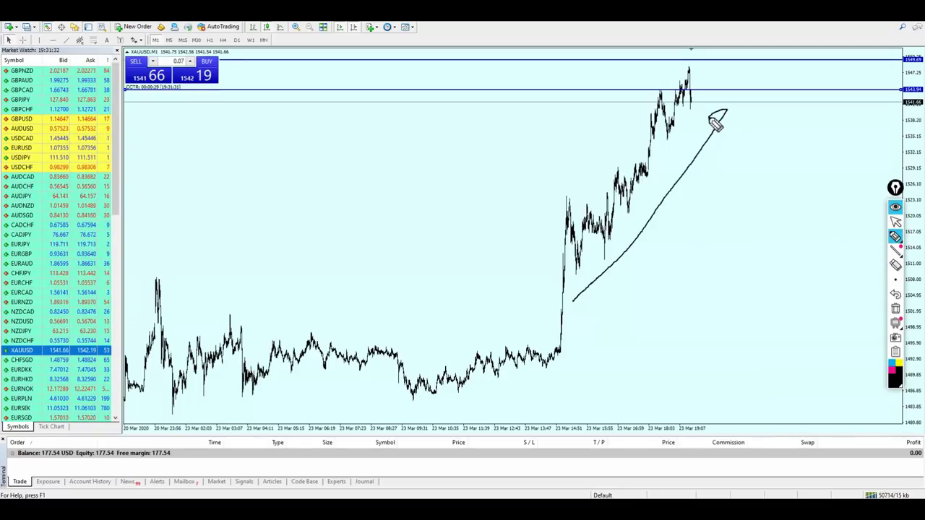
left_click(896, 221)
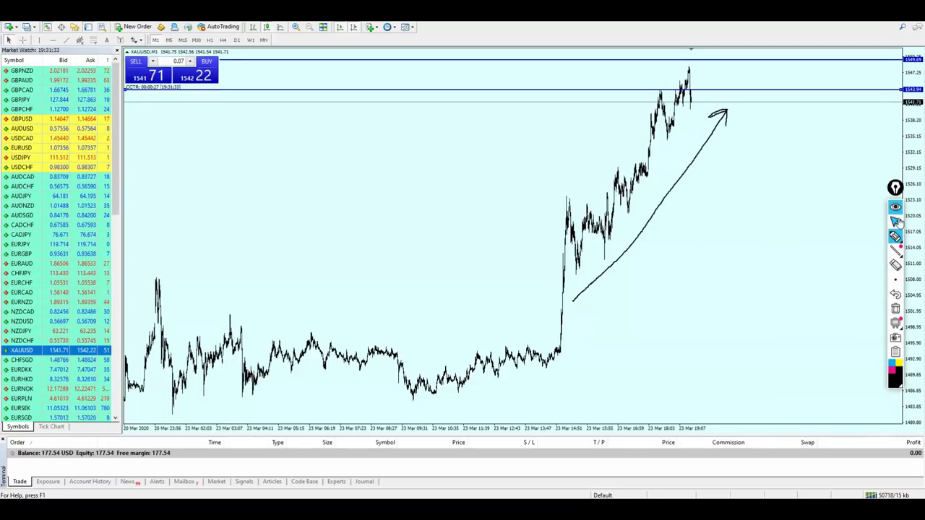
left_click(895, 308)
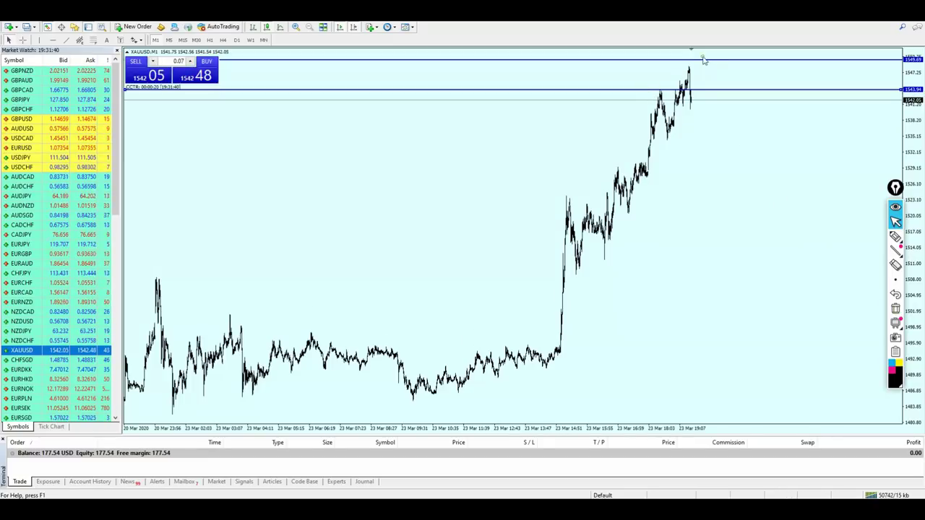
Remove both horizontal lines from the chart and inspect the latest candle and the earlier swing high on the H4 timeframe with the crosshair.
key("Escape")
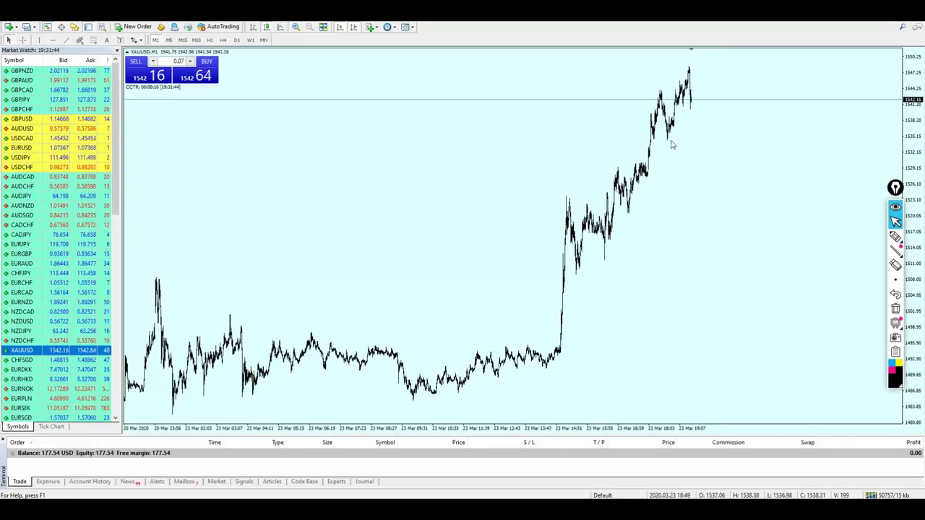
left_click(222, 40)
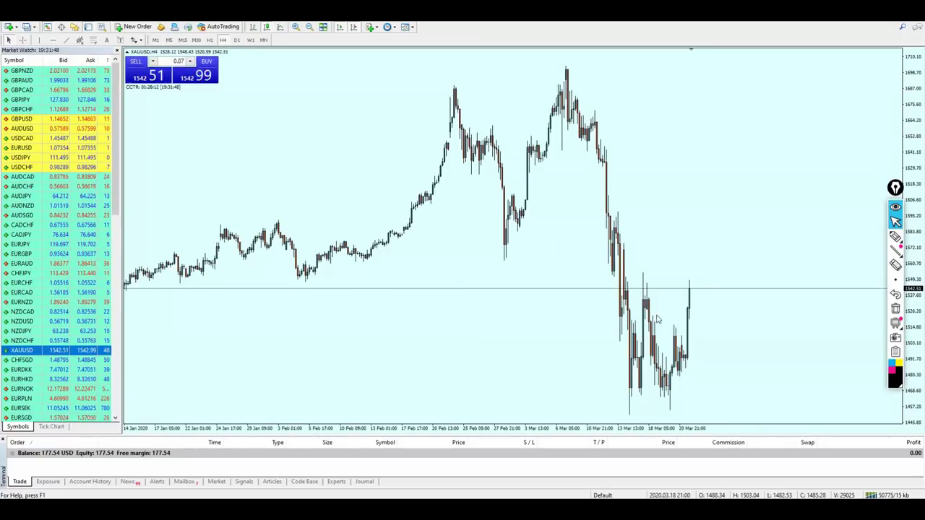
key("plus")
middle_click(657, 289)
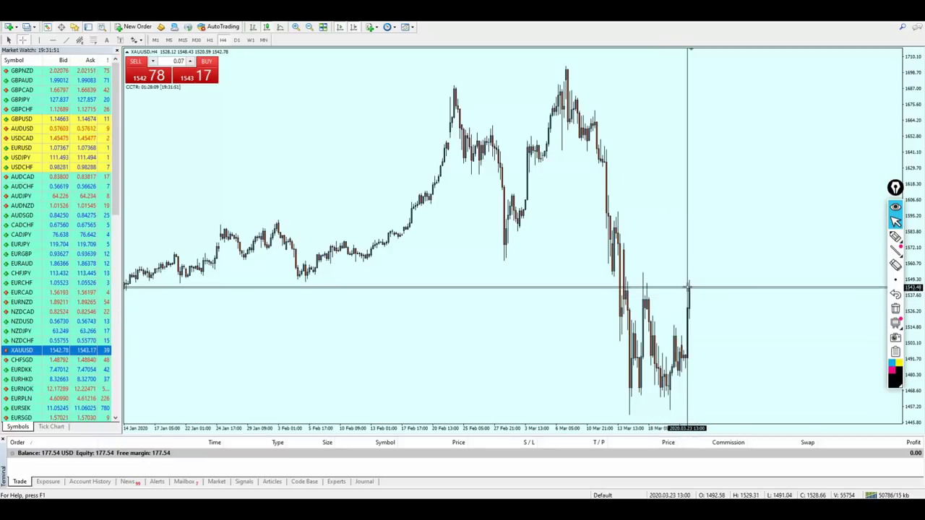
middle_click(646, 295)
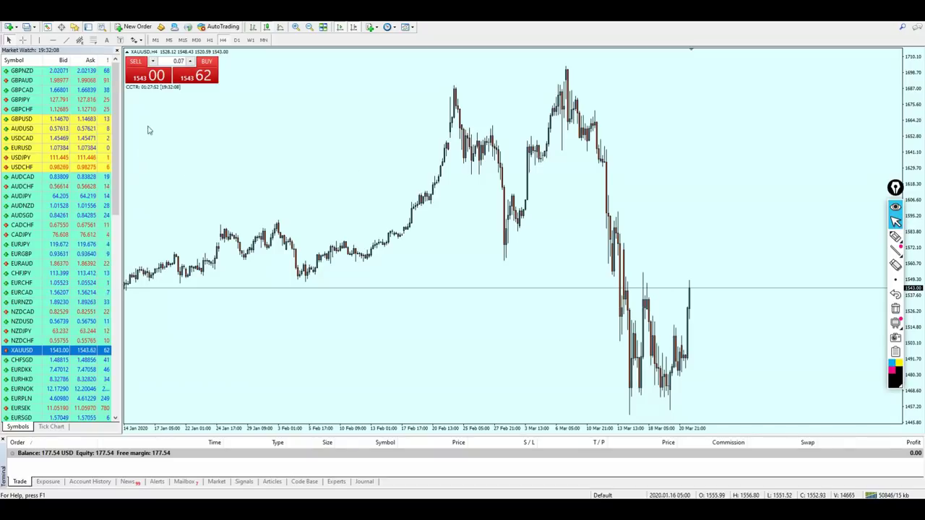
Return to the M1 timeframe and place a horizontal line at 1538.82 below the current price.
left_click(155, 40)
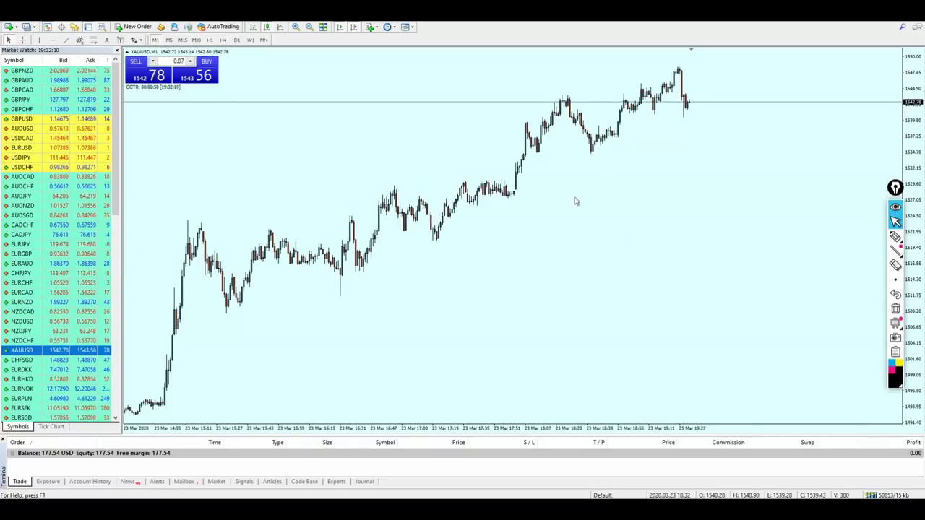
key("minus")
key("minus")
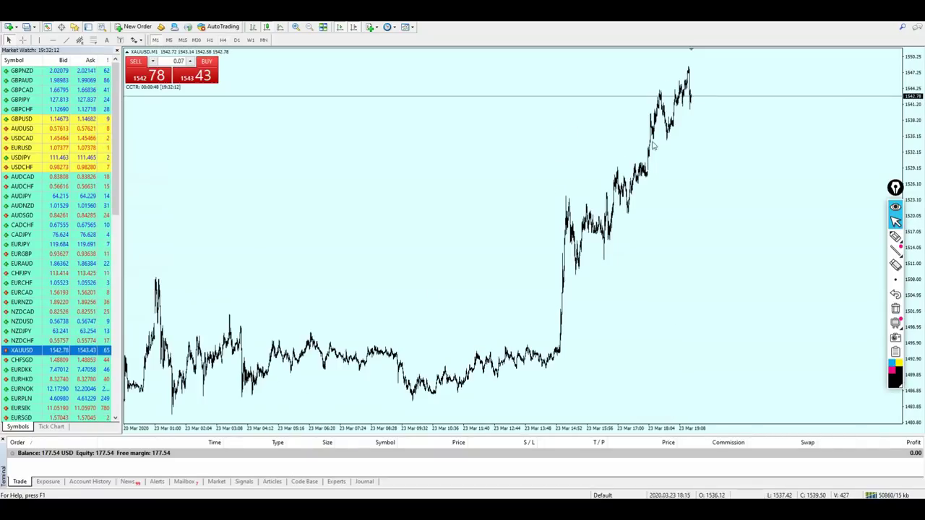
left_click(50, 40)
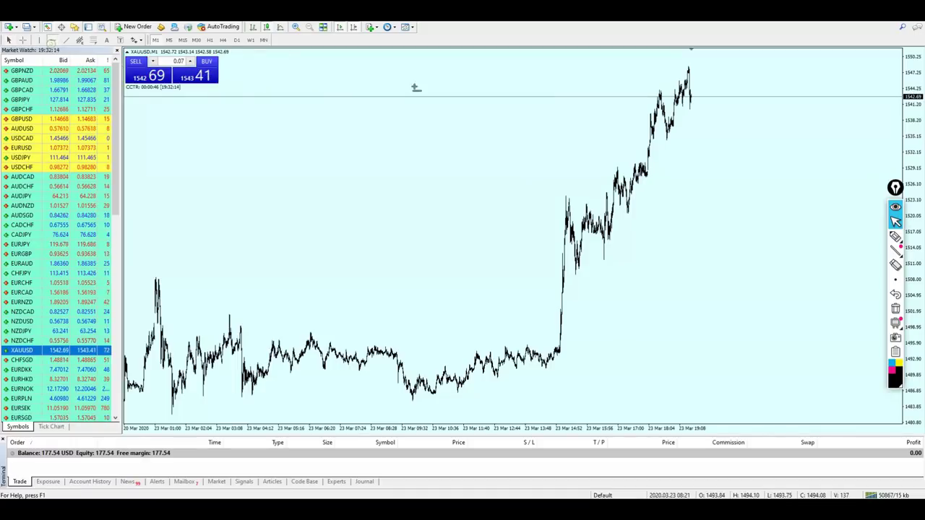
left_click(690, 116)
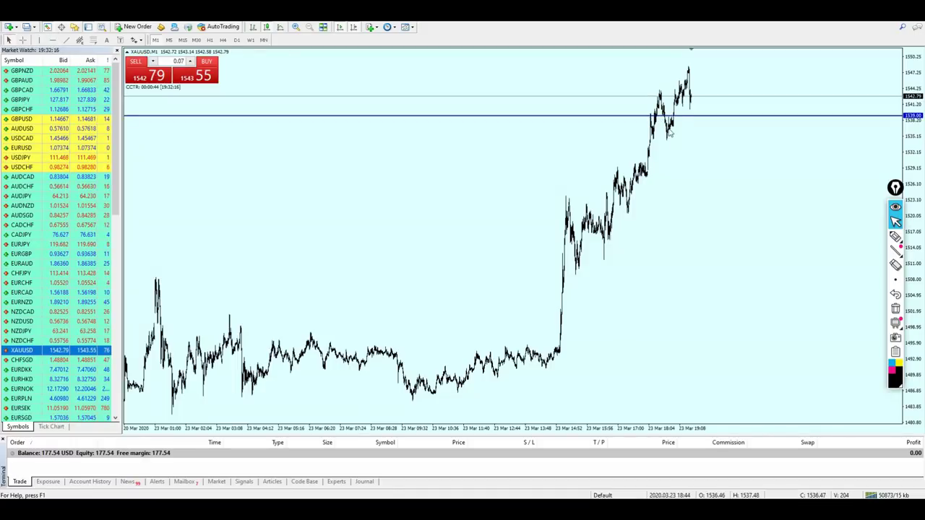
left_click_drag(690, 119, 694, 119)
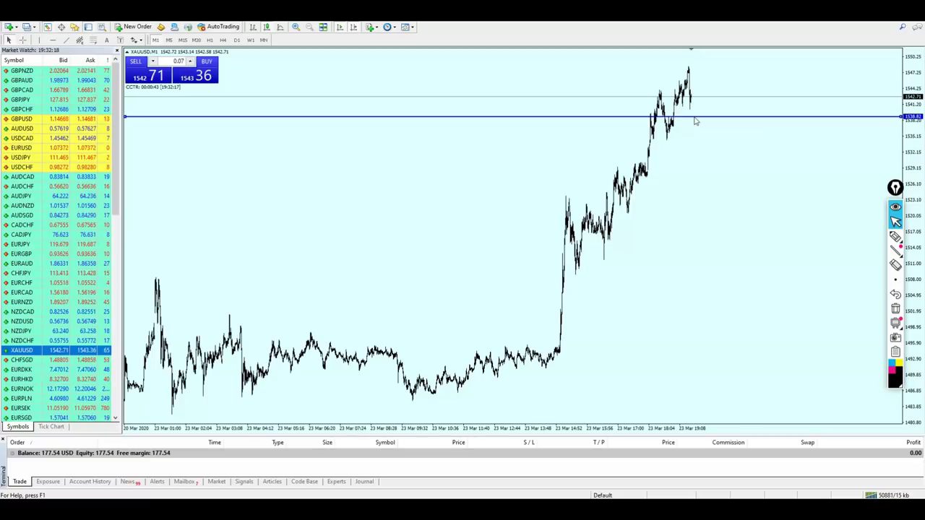
Sketch a freehand rise, pullback to the 1538.82 line and upward bounce, and clear the drawing.
left_click(895, 237)
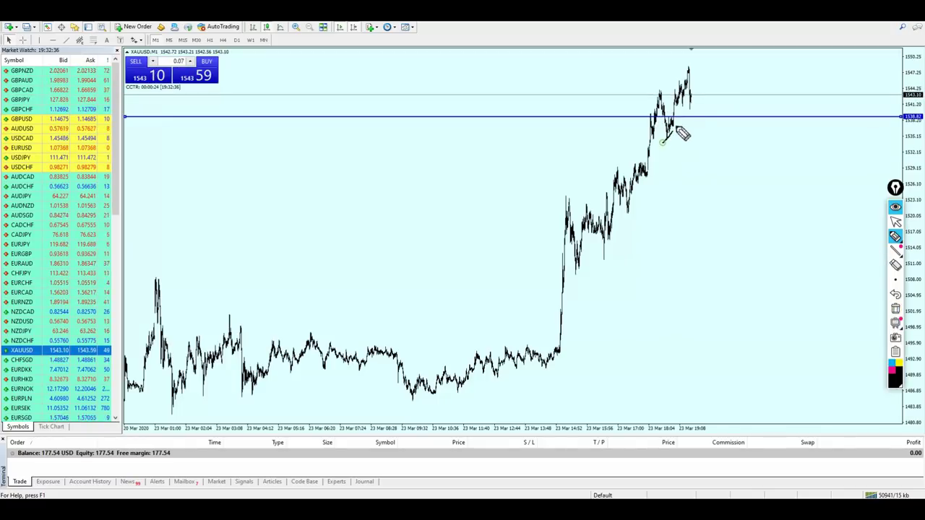
left_click_drag(663, 142, 688, 88)
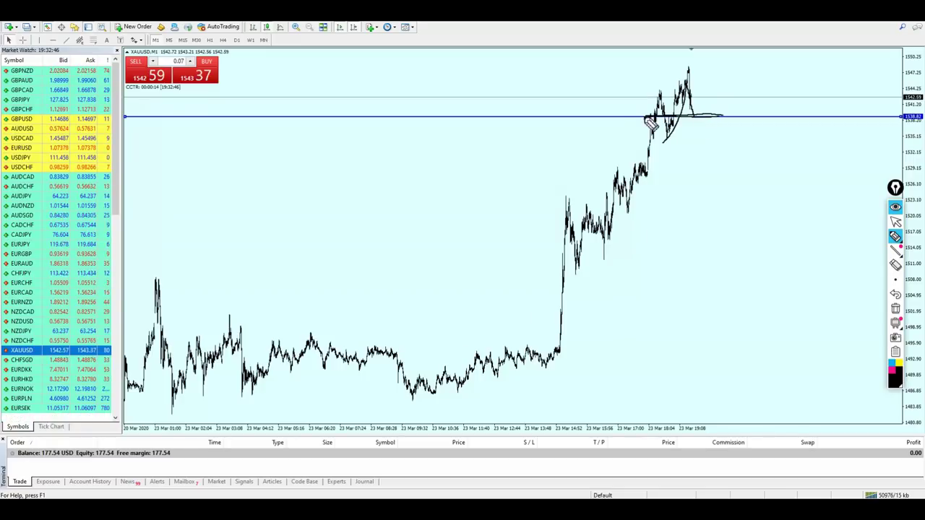
left_click_drag(694, 118, 721, 61)
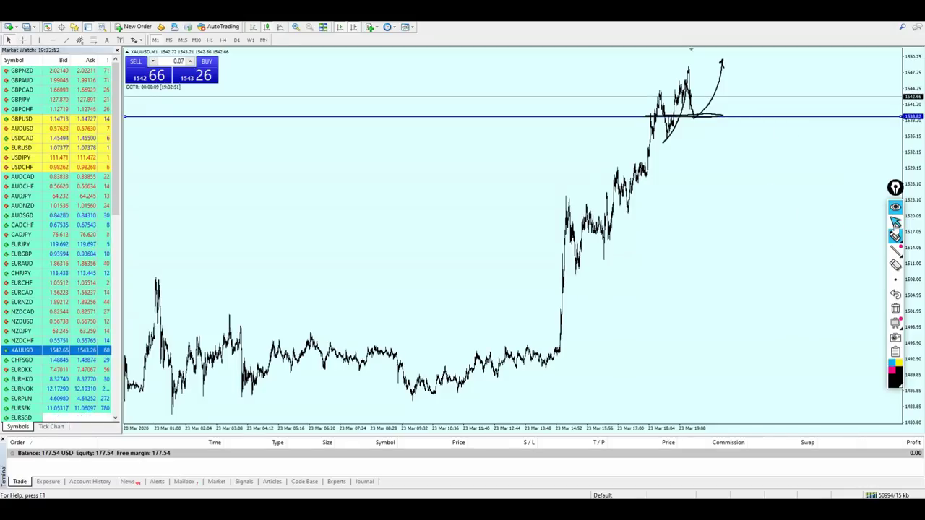
left_click(895, 308)
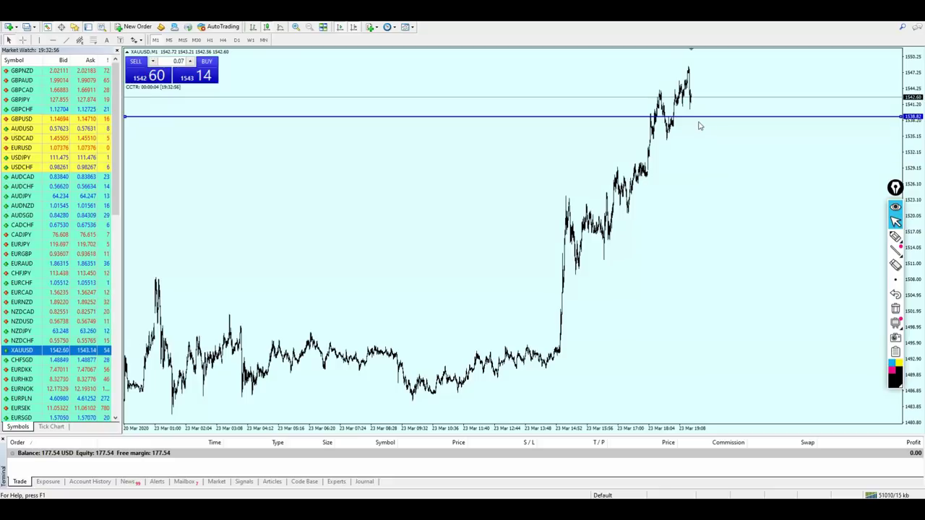
Measure the distance from the 1538.82 line toward price and inspect the range up to the 1549.57 line with the crosshair.
middle_click(699, 127)
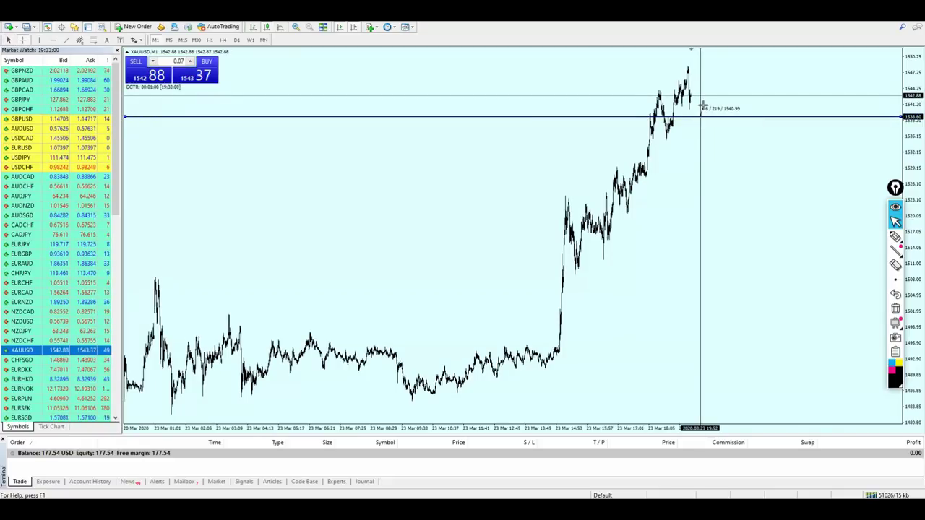
middle_click(703, 107)
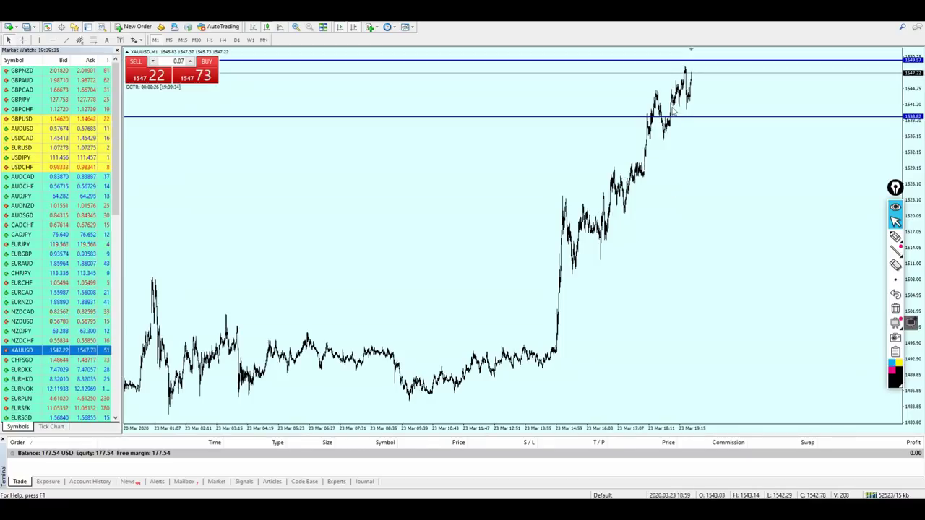
middle_click(687, 68)
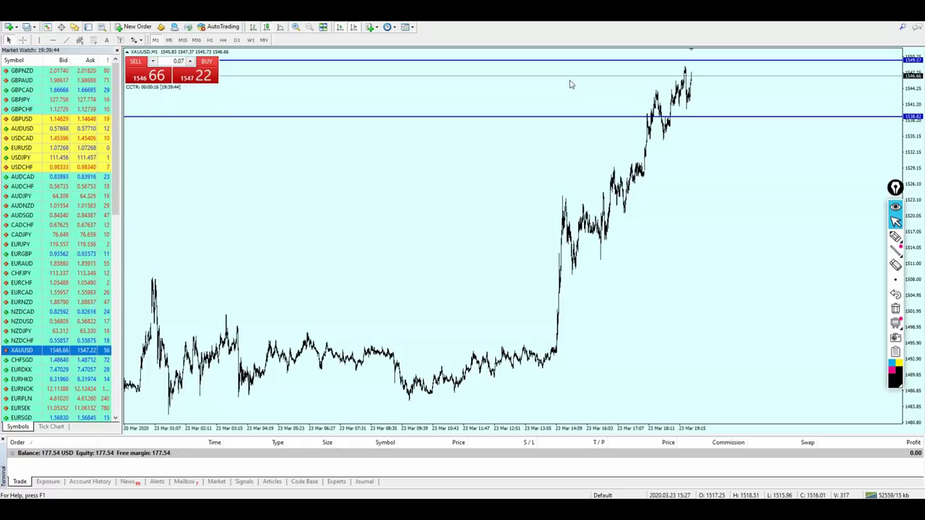
middle_click(696, 66)
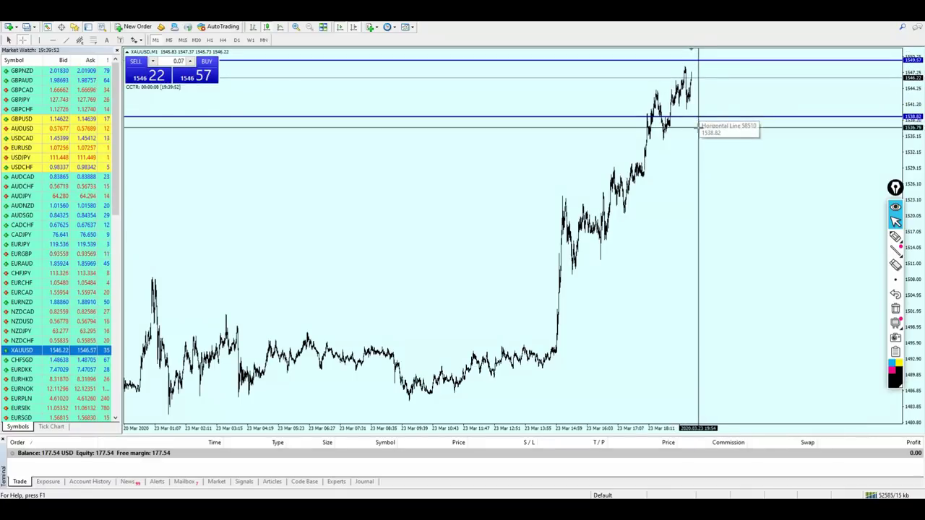
left_click(695, 130)
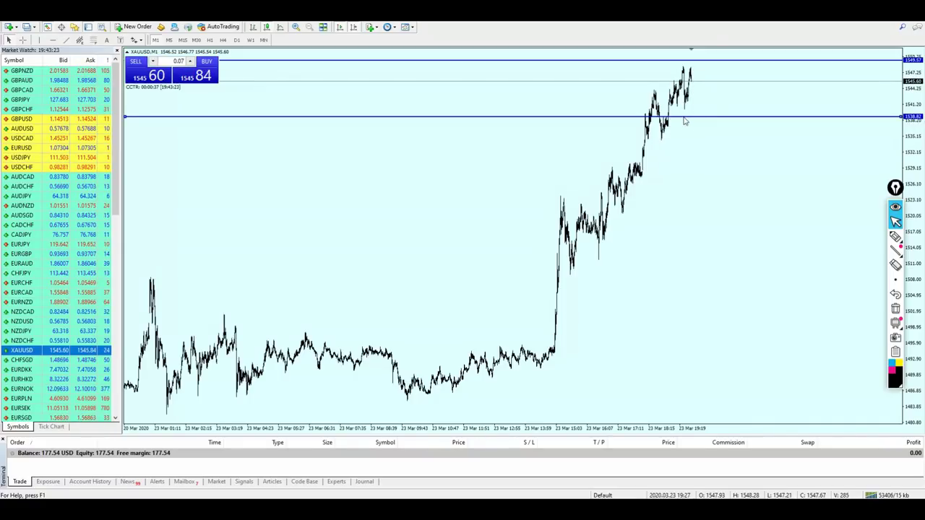
Move the lower horizontal line up to 1544.40, just under the latest M1 swings.
left_click_drag(684, 121, 691, 91)
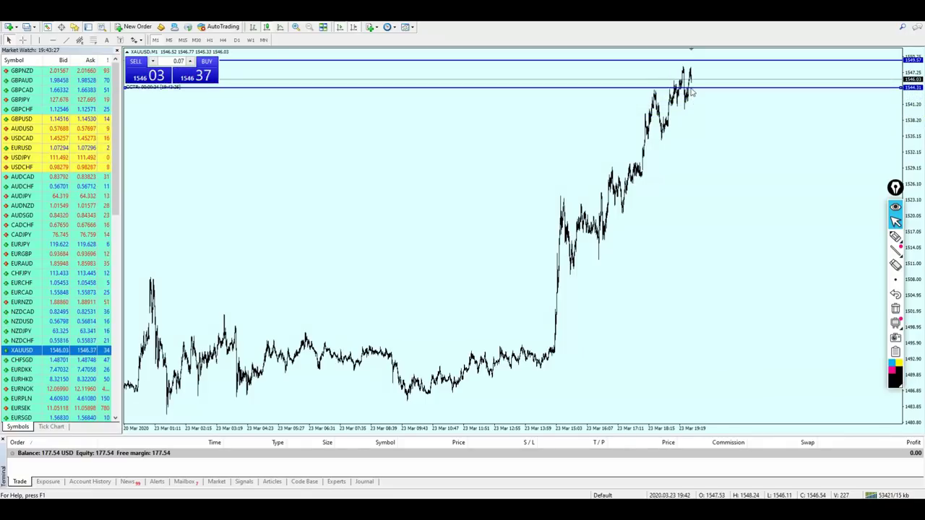
left_click(896, 238)
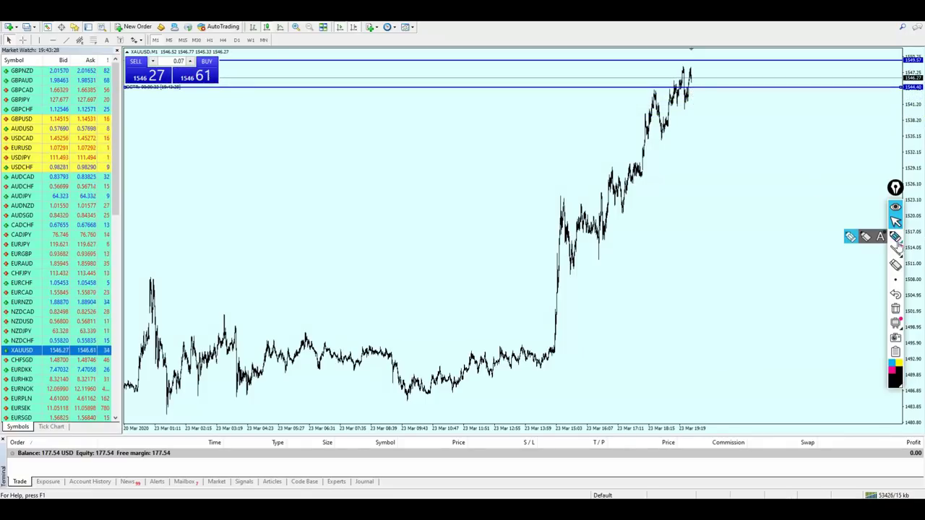
left_click(683, 103)
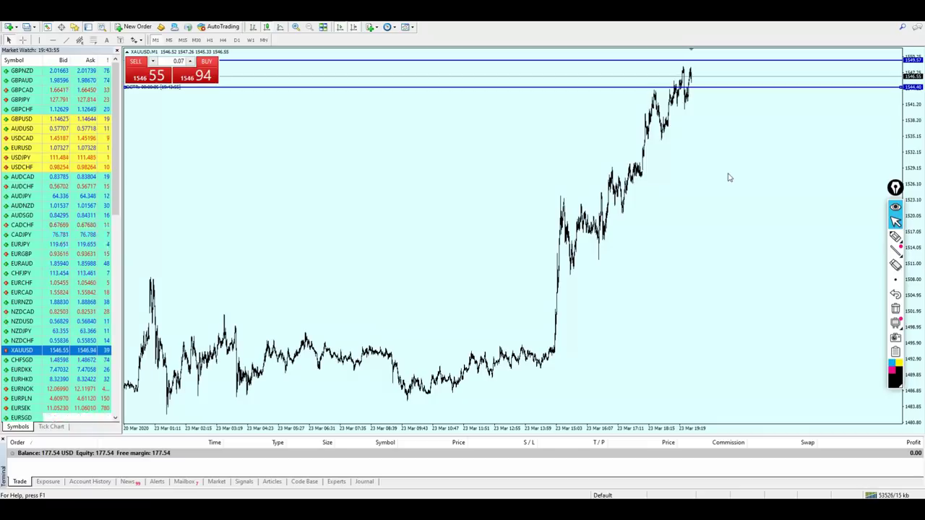
Examine the area between the 1544.40 and 1549.57 lines with the crosshair and check the current time on the system clock.
middle_click(688, 94)
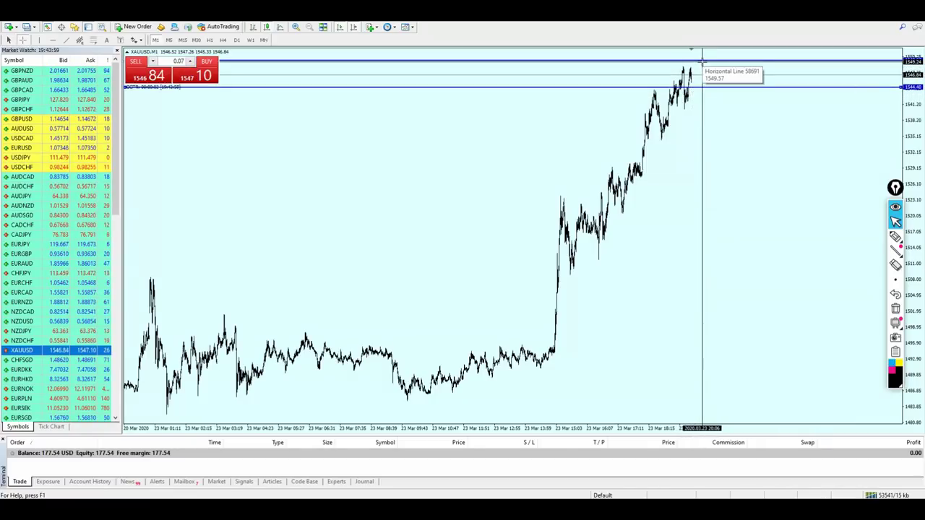
middle_click(701, 66)
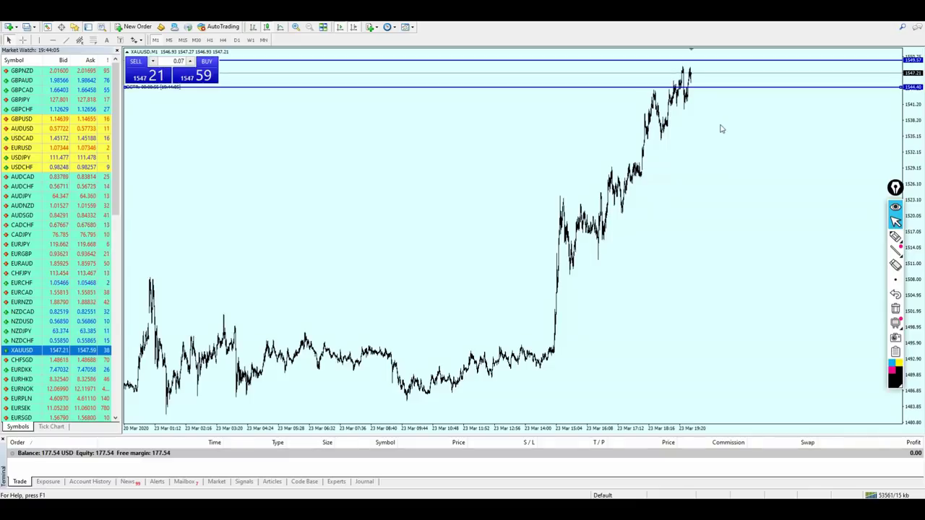
middle_click(695, 64)
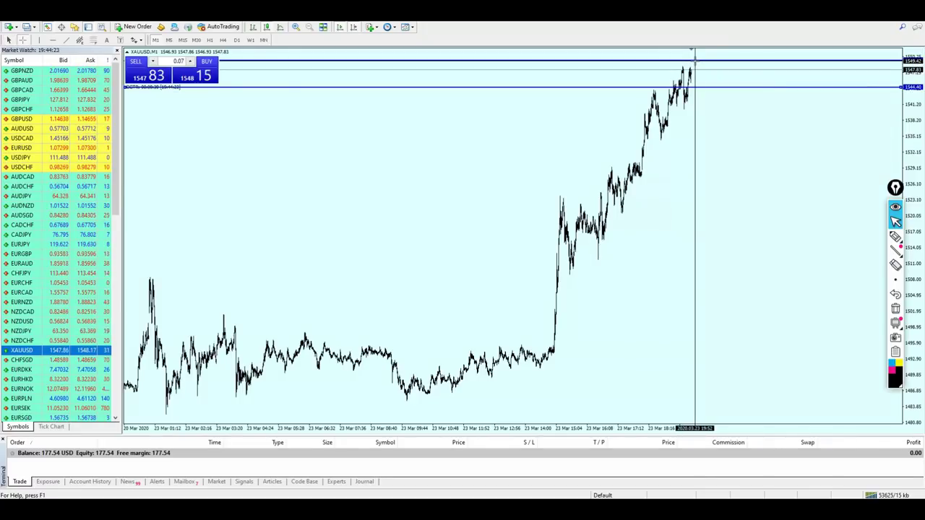
middle_click(695, 64)
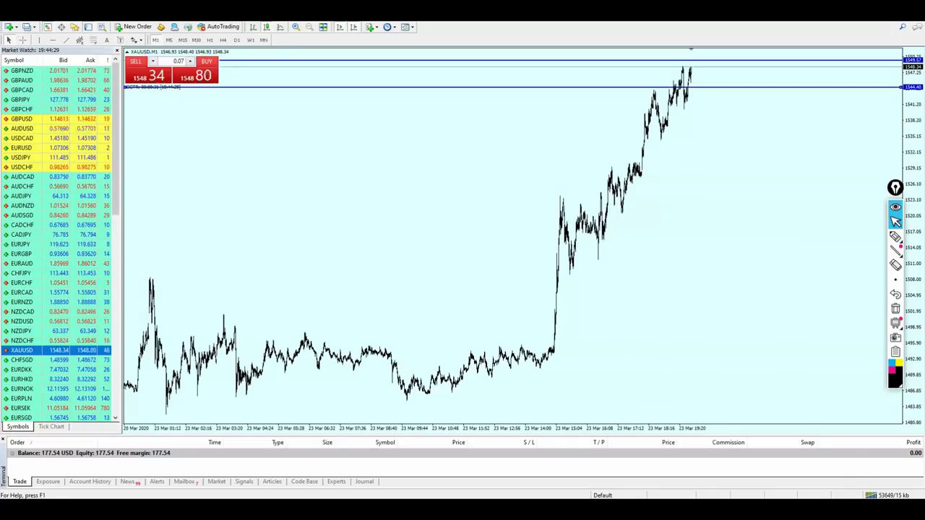
left_click(900, 512)
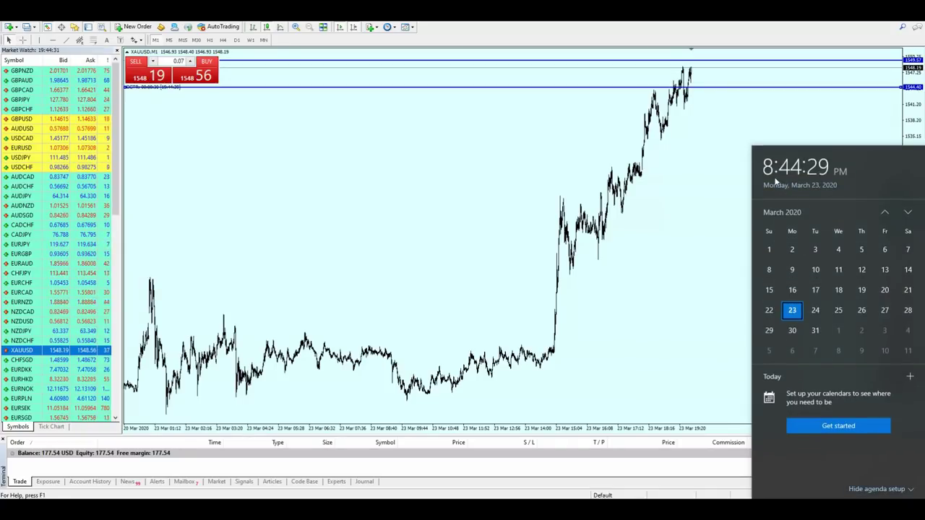
left_click(692, 160)
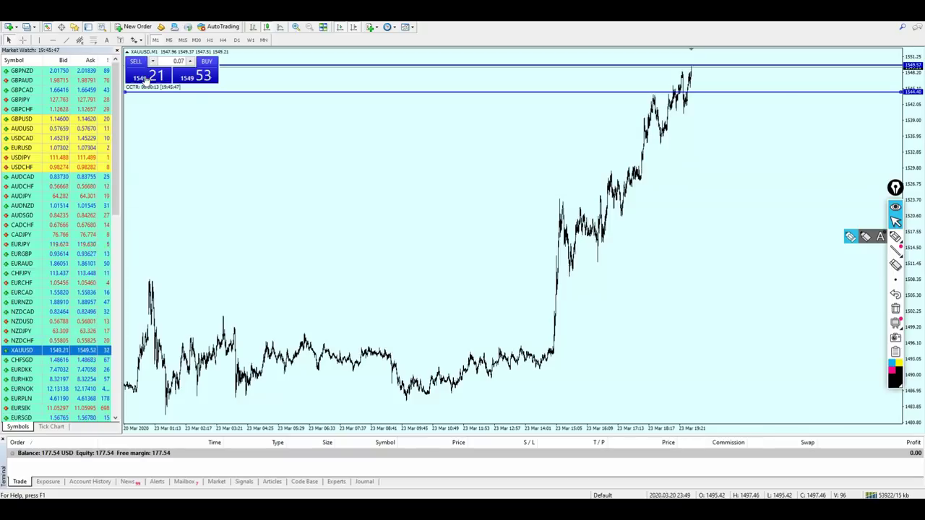
Open a XAUUSD sell position of 0.07 lots and inspect the entry area on the enlarged M1 candles with the crosshair.
left_click(142, 80)
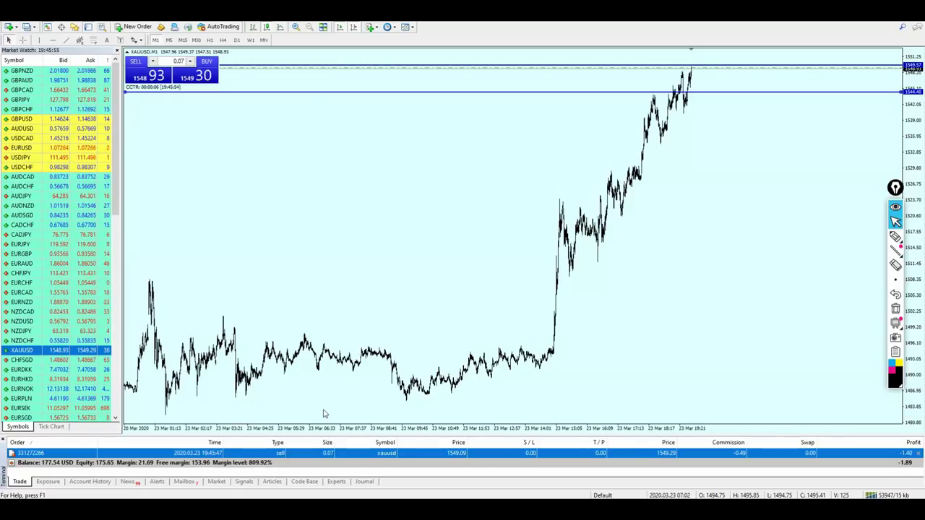
key("plus")
key("plus")
key("plus")
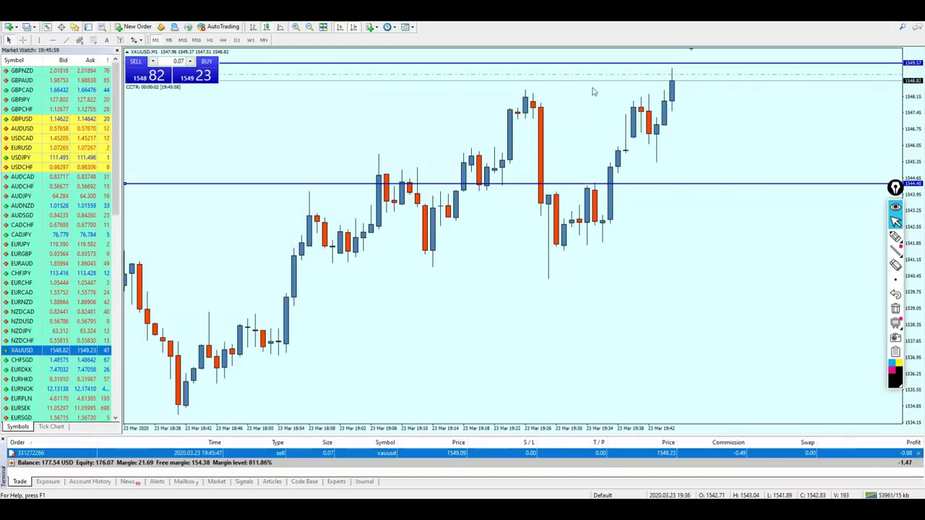
middle_click(666, 70)
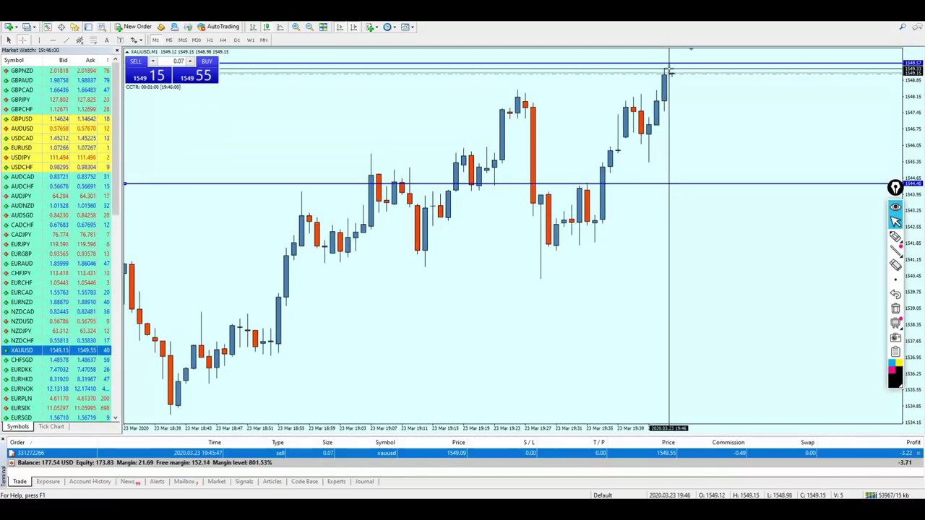
left_click_drag(666, 70, 672, 73)
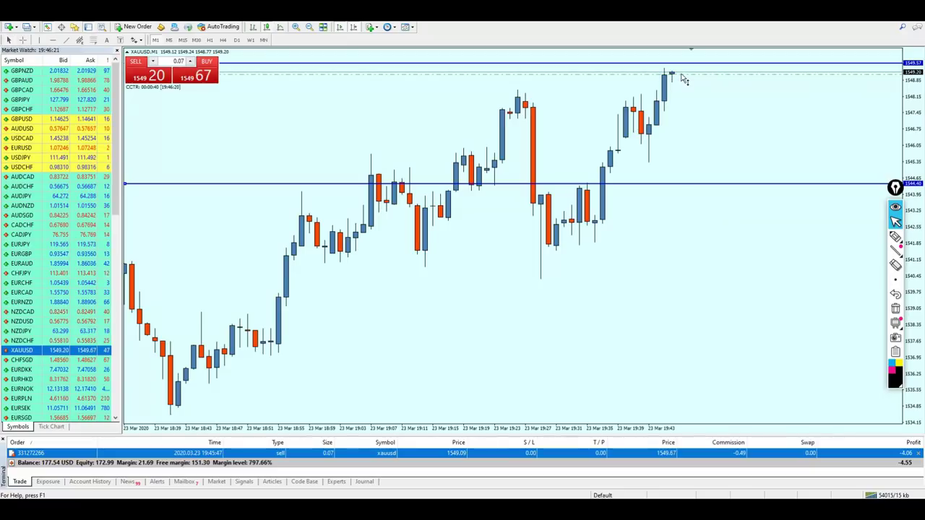
Set a take profit at 1547.05 on the open XAUUSD sell position and inspect the candles near that level with the crosshair.
left_click_drag(682, 75, 683, 123)
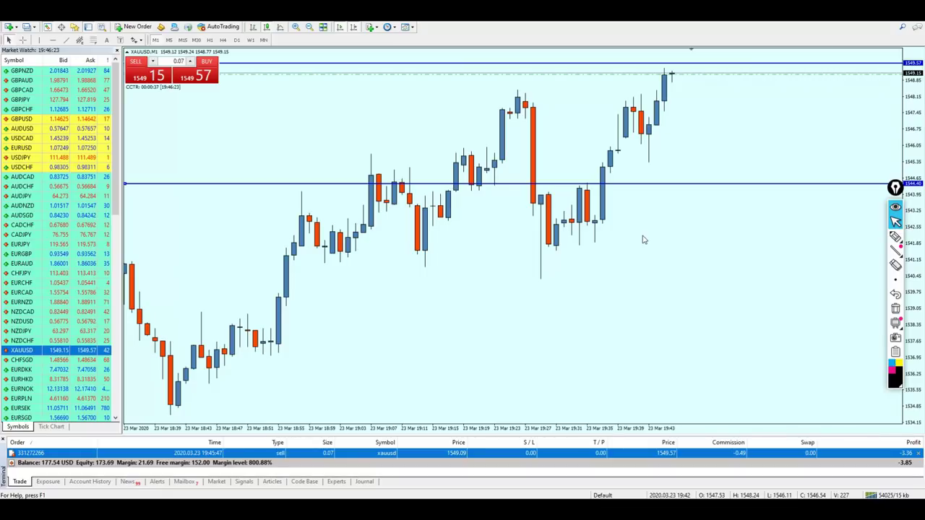
middle_click(665, 130)
middle_click(665, 130)
middle_click(653, 131)
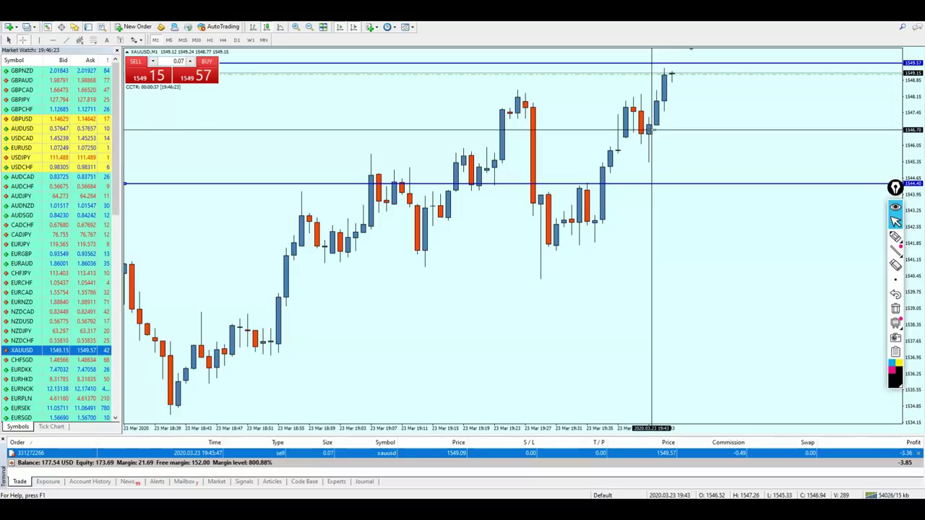
middle_click(653, 134)
right_click(690, 109)
left_click(657, 335)
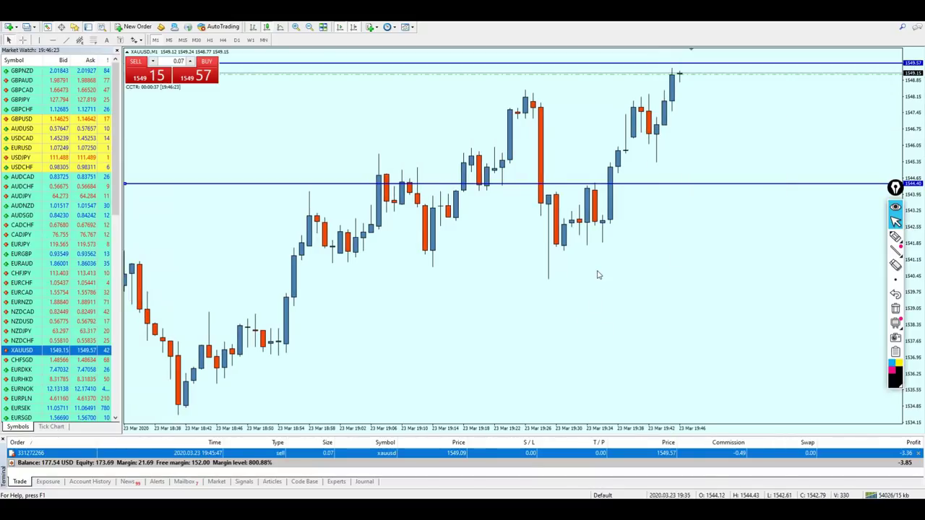
Remove the take profit from the open XAUUSD sell position.
key("minus")
key("minus")
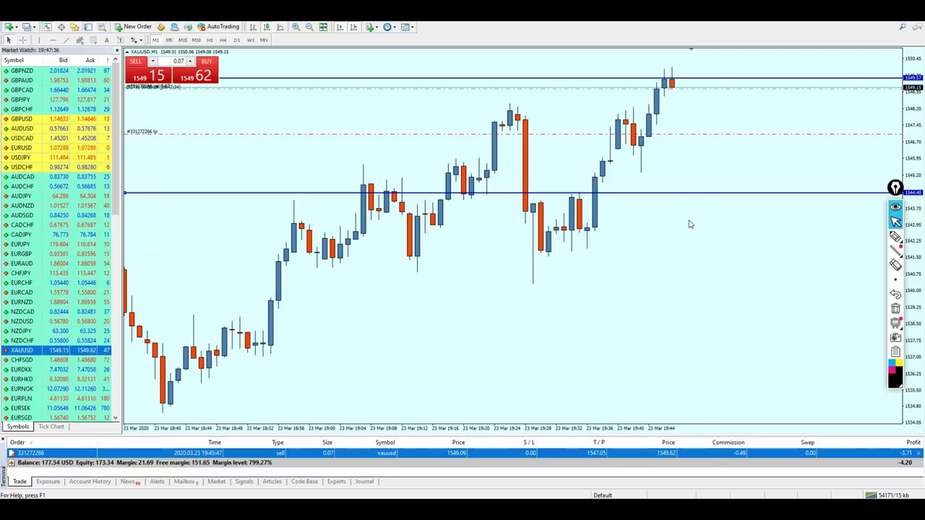
key("minus")
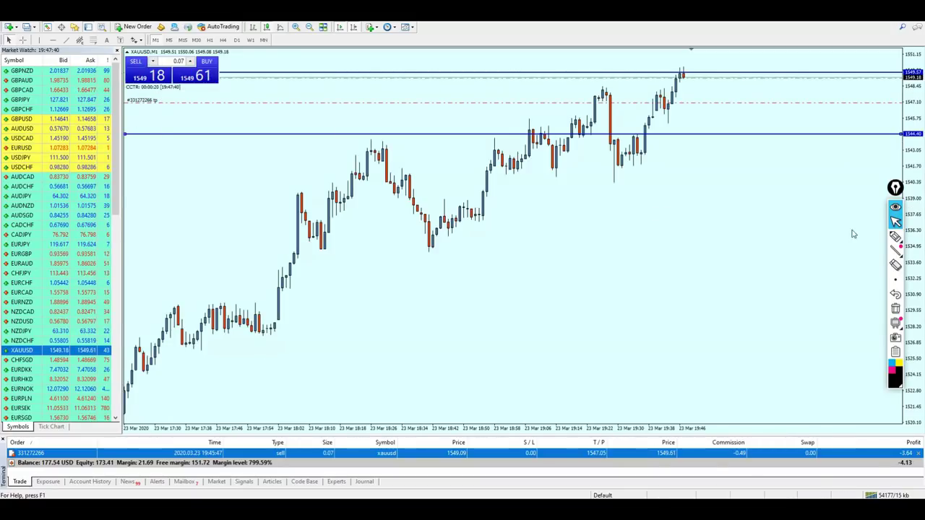
mouse_move(896, 242)
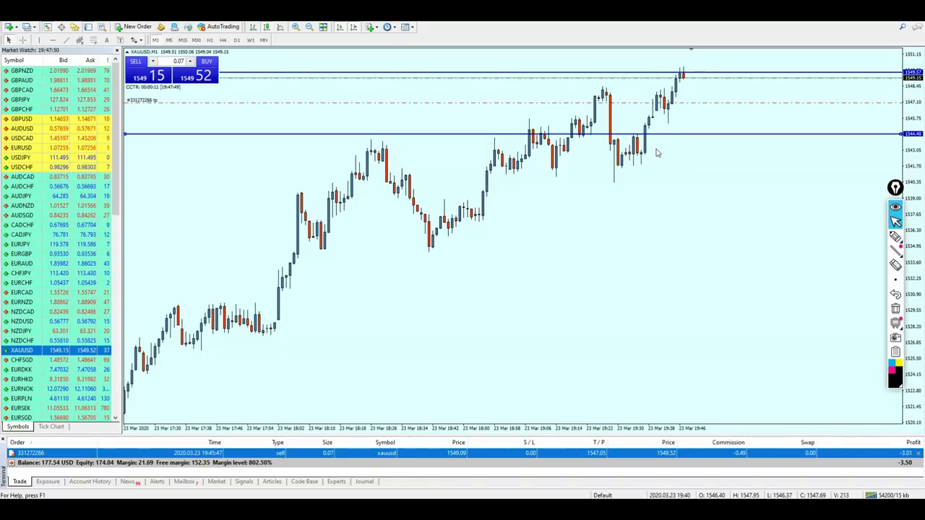
right_click(687, 107)
left_click(692, 109)
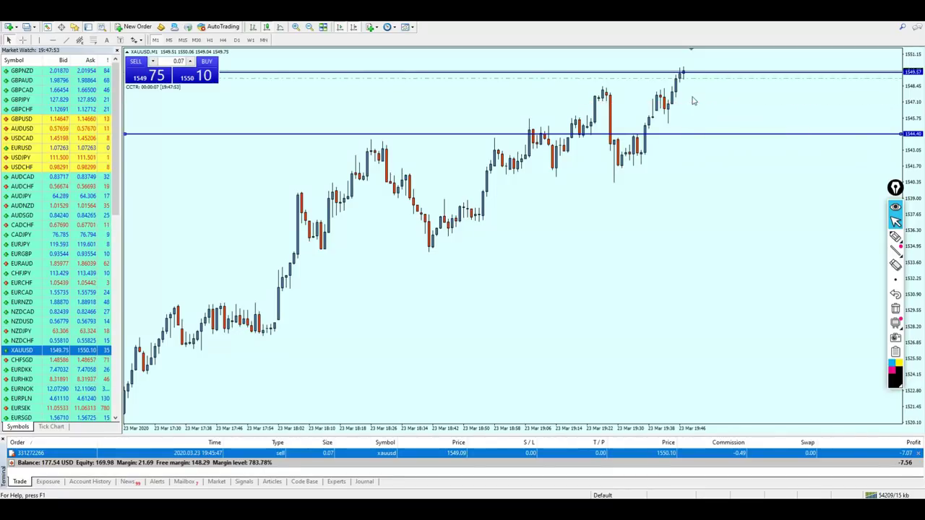
Consult the gold scalping rules slide in the photo viewer, return to the trading terminal and examine the M1 candles around the 1549.57 line.
key("alt+Tab")
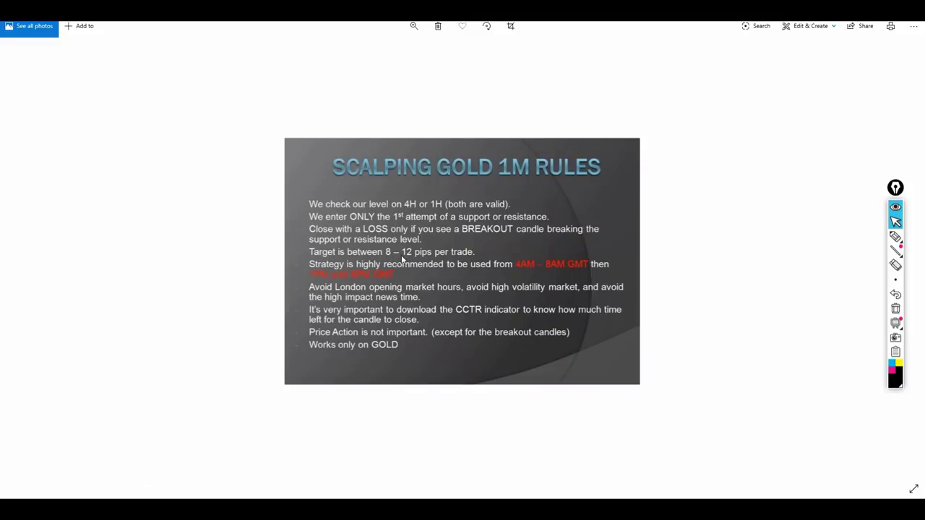
key("alt+Tab")
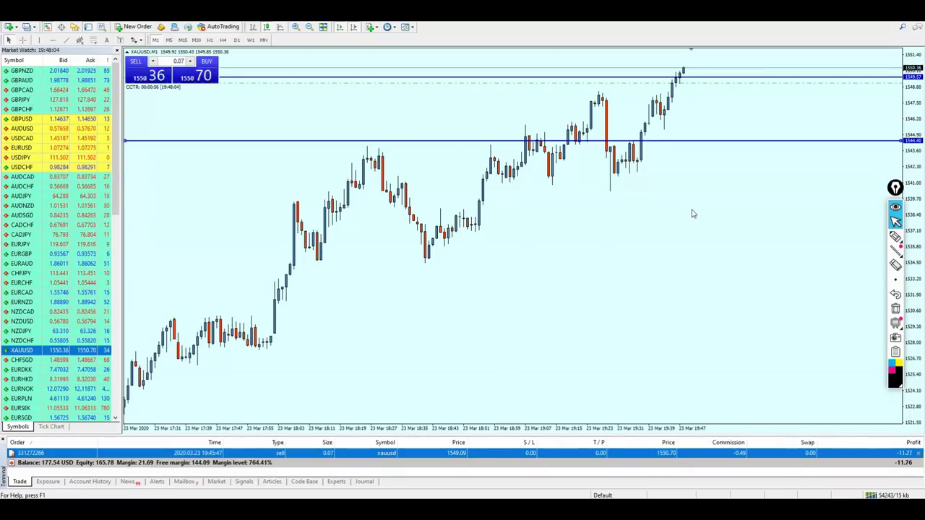
key("plus")
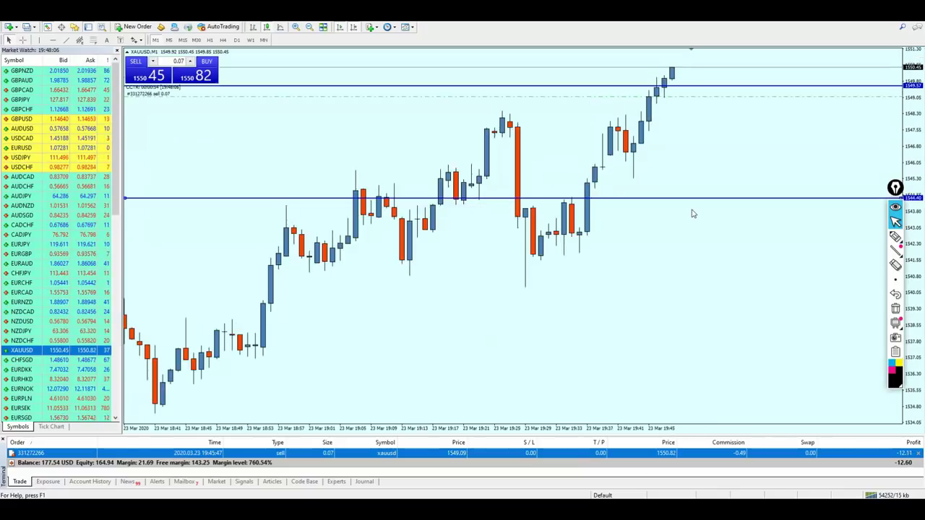
key("plus")
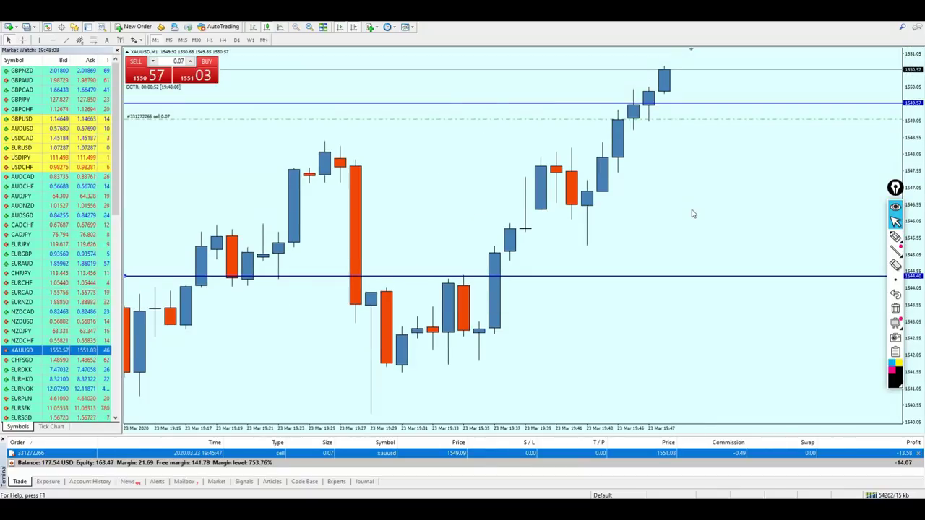
key("minus")
key("minus")
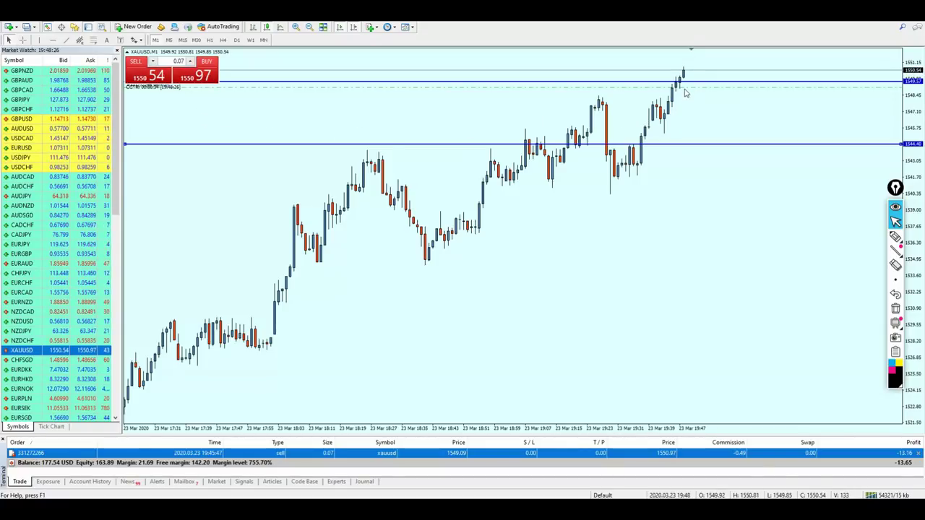
Sketch a short horizontal line at the latest high with a downward arrow beneath it, and clear the annotation.
left_click(895, 236)
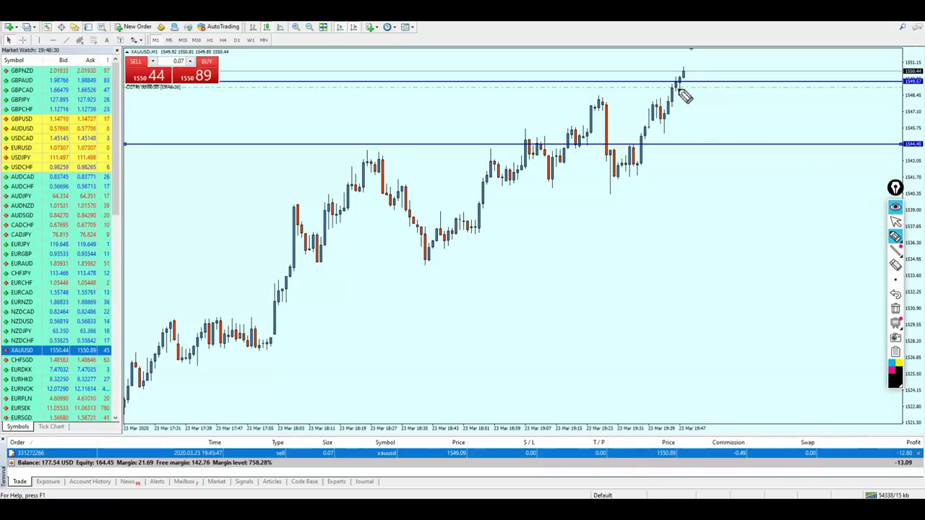
mouse_move(659, 72)
left_mouse_down()
mouse_move(704, 73)
mouse_move(698, 120)
left_mouse_up()
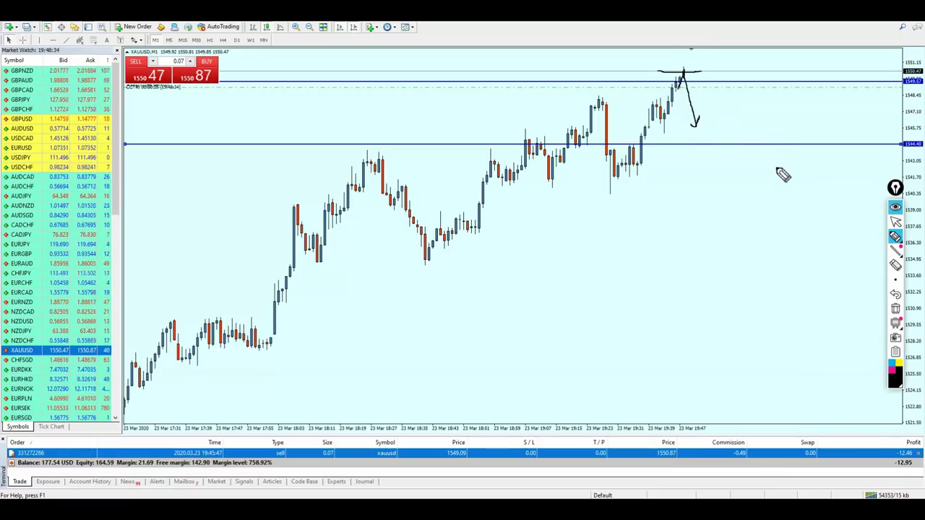
left_click(895, 222)
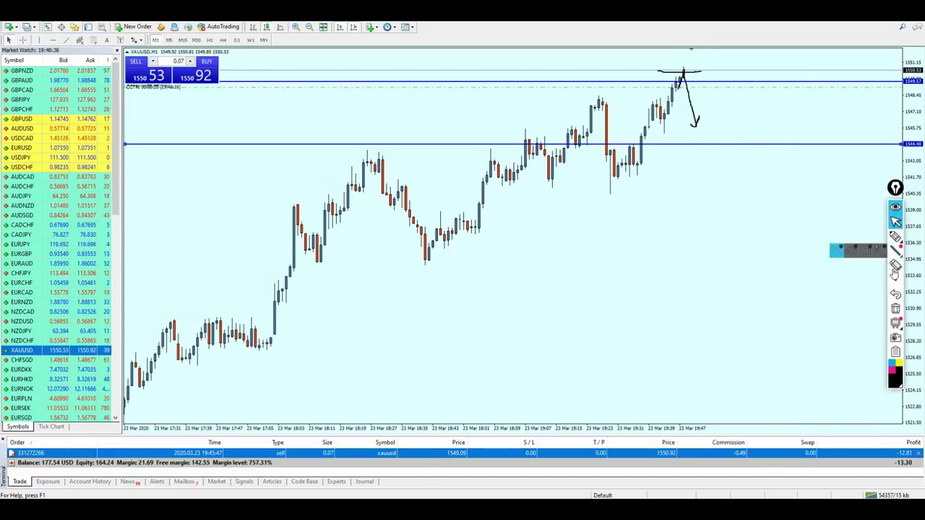
left_click(896, 309)
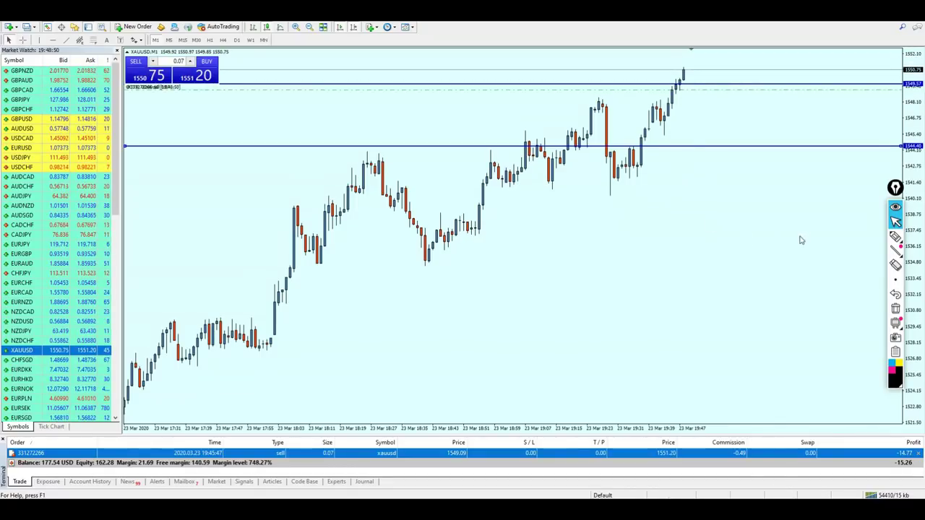
Circle the long-wick candle above the 1549.57 line, draw a downward arrow from it, and clear the annotation.
key("minus")
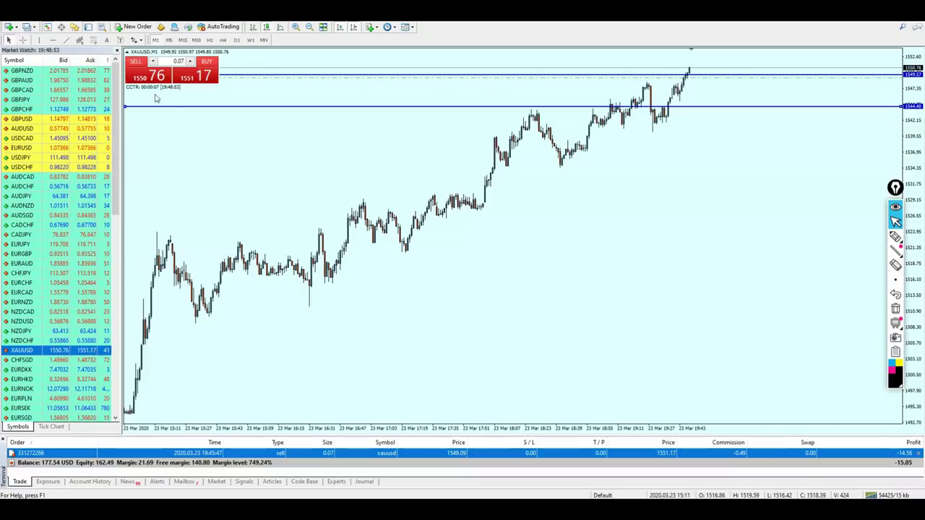
key("plus")
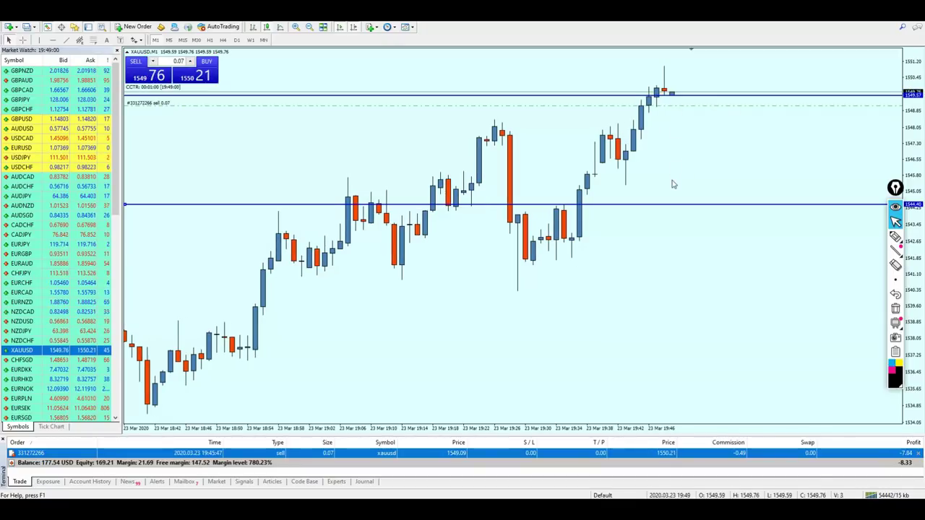
left_click(895, 236)
mouse_move(666, 59)
left_mouse_down()
mouse_move(659, 87)
mouse_move(674, 72)
mouse_move(666, 60)
left_mouse_up()
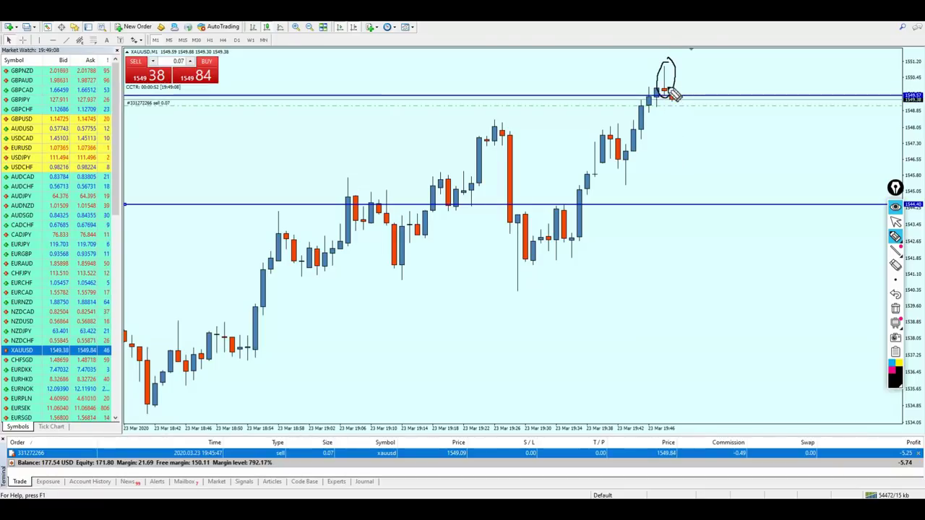
mouse_move(669, 91)
left_mouse_down()
mouse_move(682, 144)
mouse_move(686, 137)
left_mouse_up()
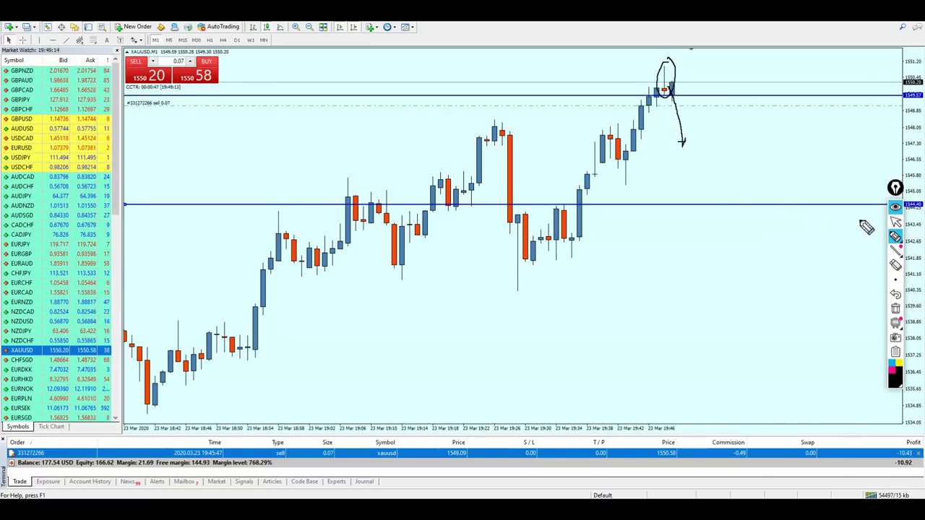
left_click(895, 222)
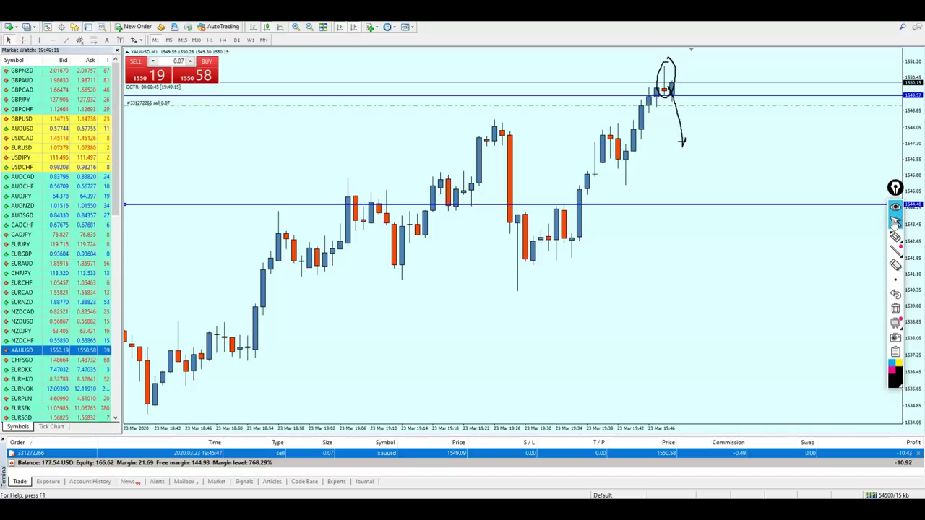
left_click(895, 308)
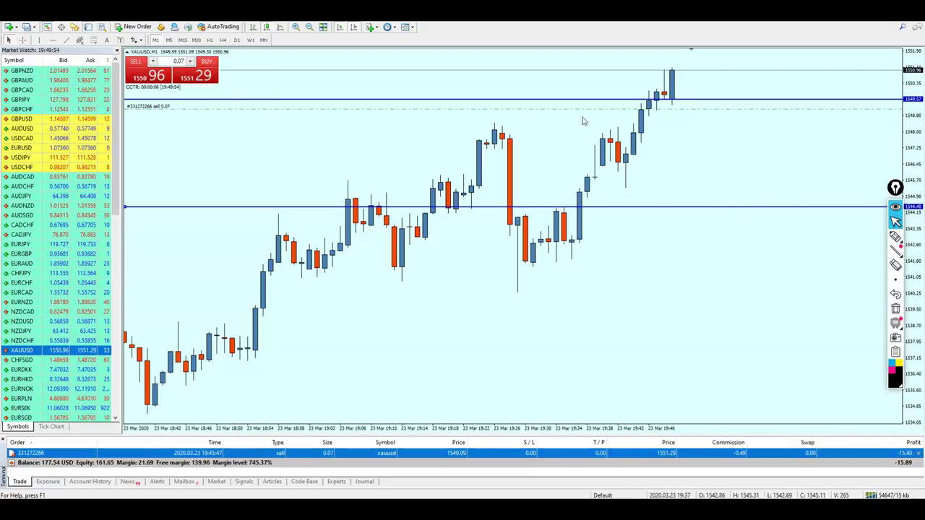
Close the open 0.07-lot XAUUSD sell position.
left_click(918, 454)
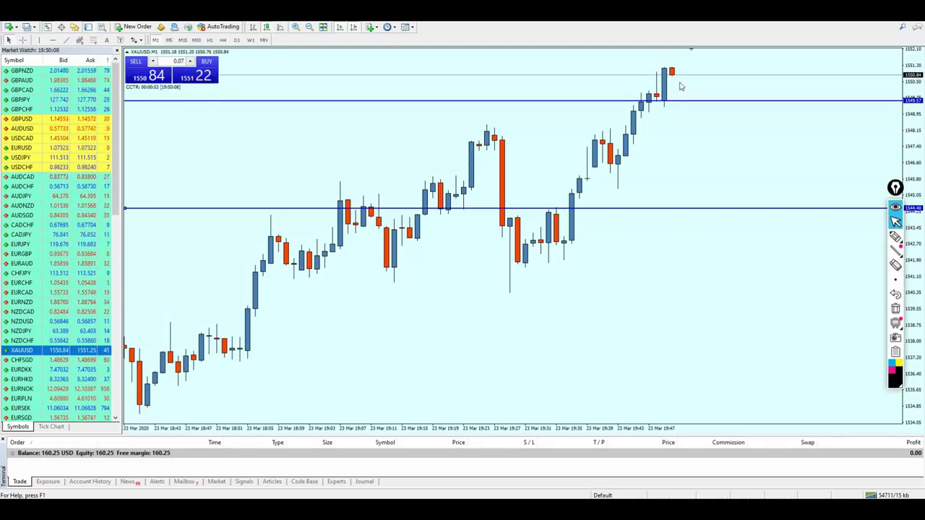
Outline the large bullish breakout candle above the 1549.57 line with the pen and undo the drawing.
left_click(896, 238)
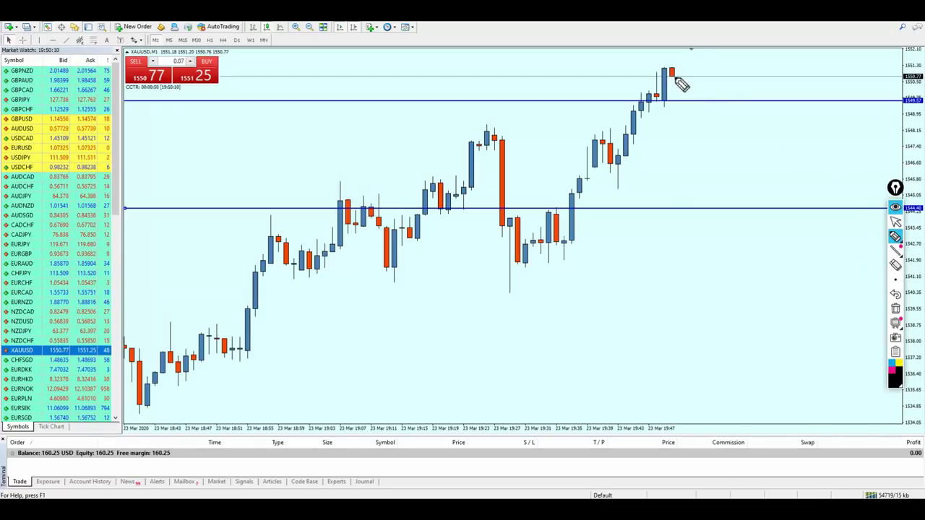
left_click_drag(664, 70, 673, 72)
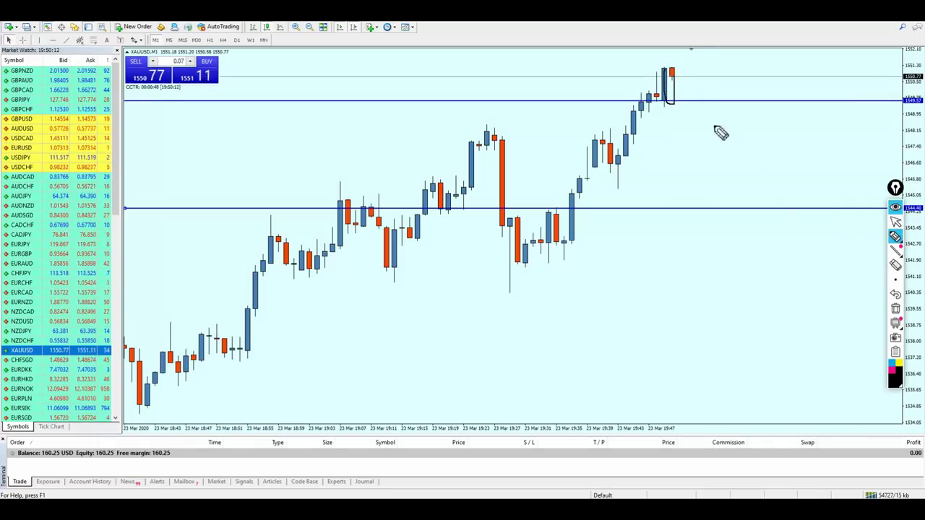
left_click(895, 294)
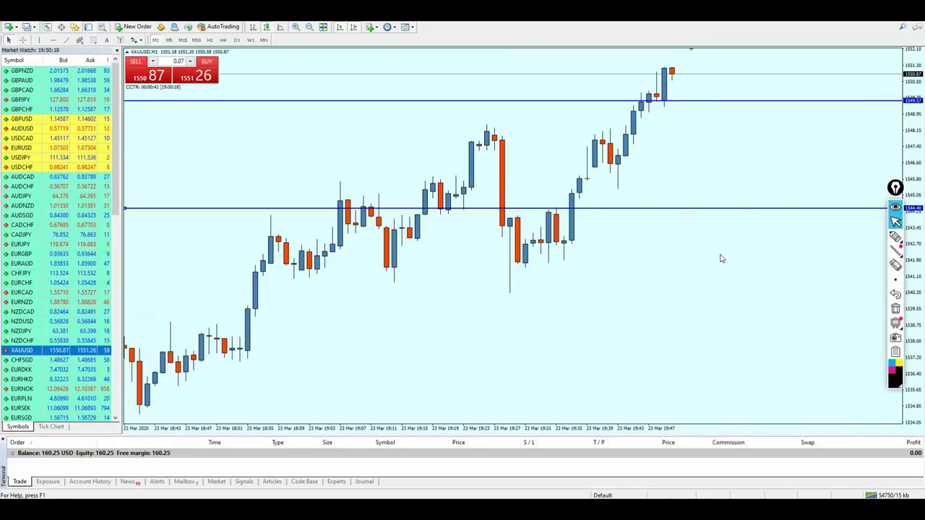
Remove the 1549.57 and 1544.40 horizontal lines and review the XAUUSD M1 price history back to 16 March.
key("minus")
key("minus")
key("minus")
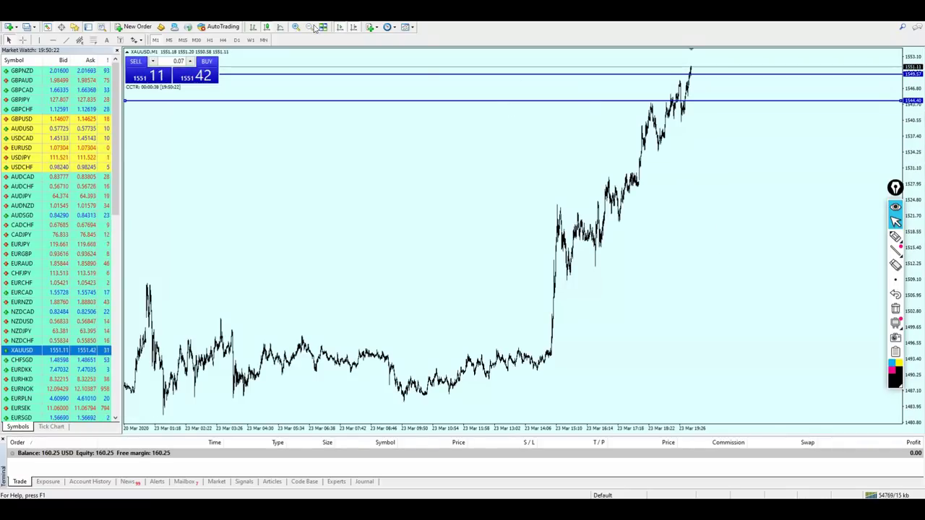
scroll(537, 223, "up", 10)
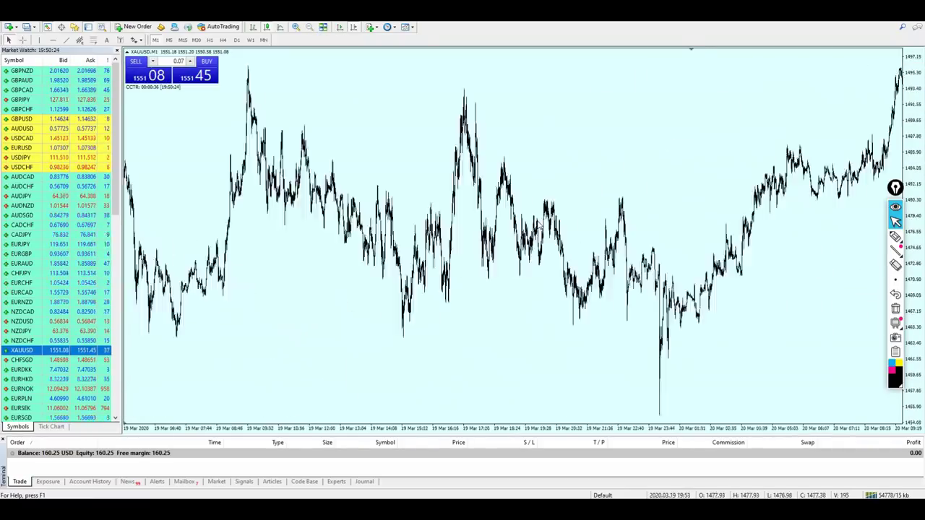
scroll(538, 225, "up", 5)
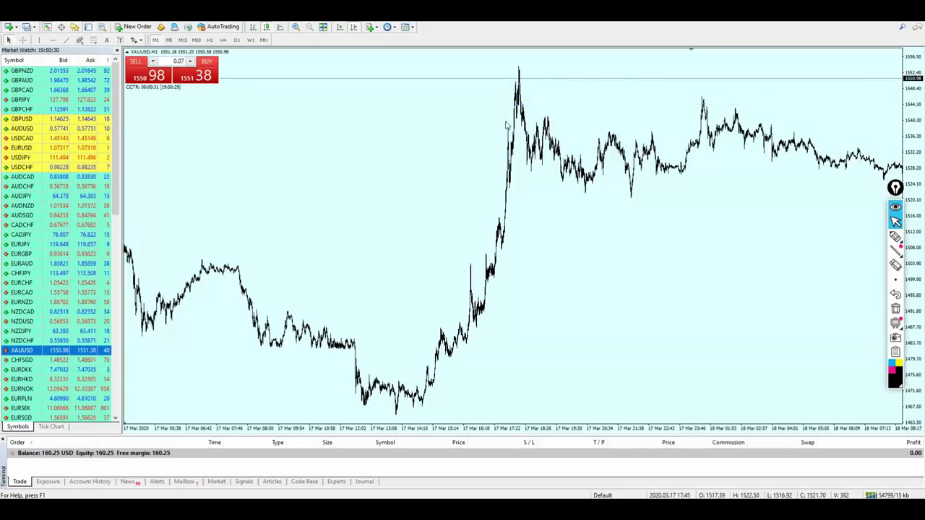
scroll(500, 132, "up", 6)
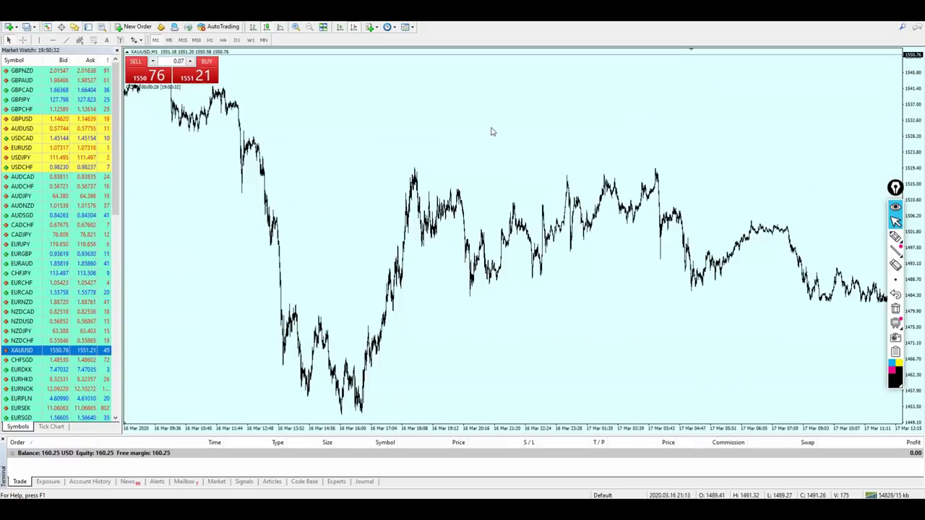
scroll(475, 136, "down", 10)
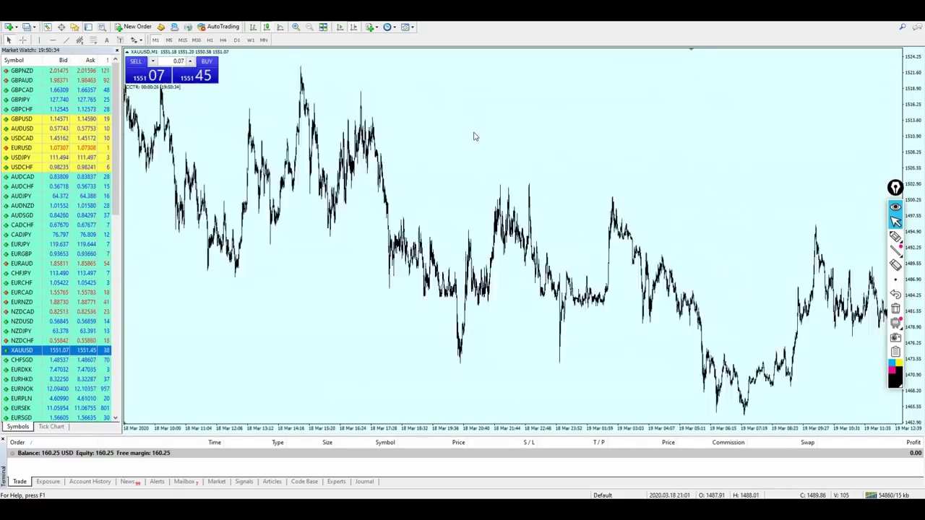
scroll(475, 137, "down", 2)
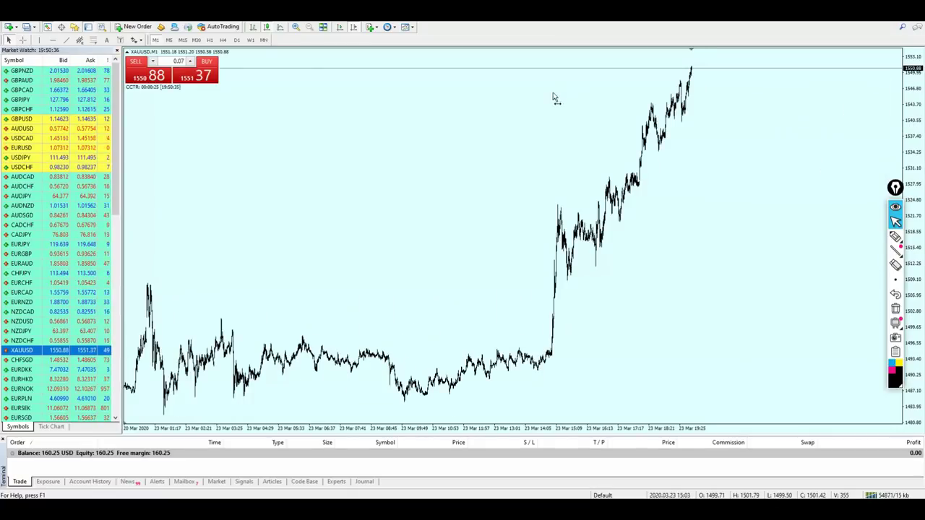
Place a horizontal line at 1548.38 along the flat highs of 16 March in the XAUUSD M1 history.
scroll(547, 107, "up", 8)
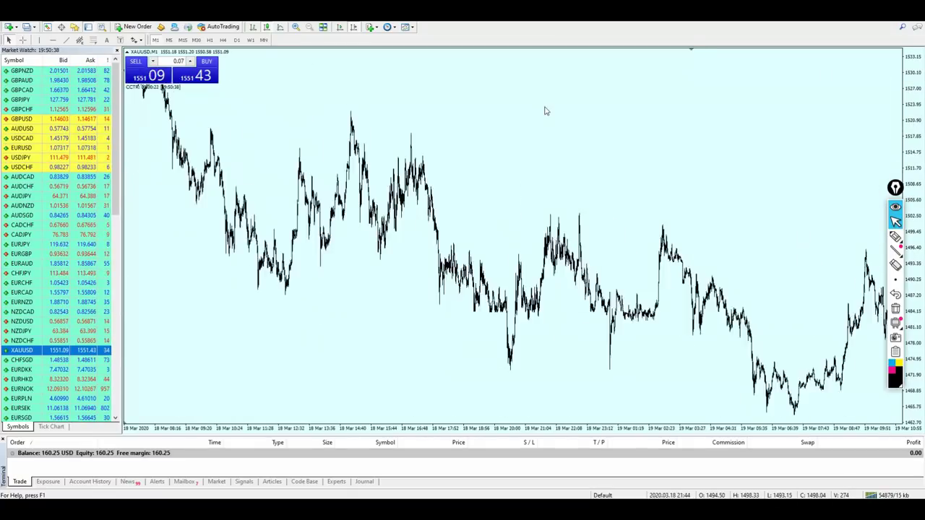
scroll(546, 110, "up", 6)
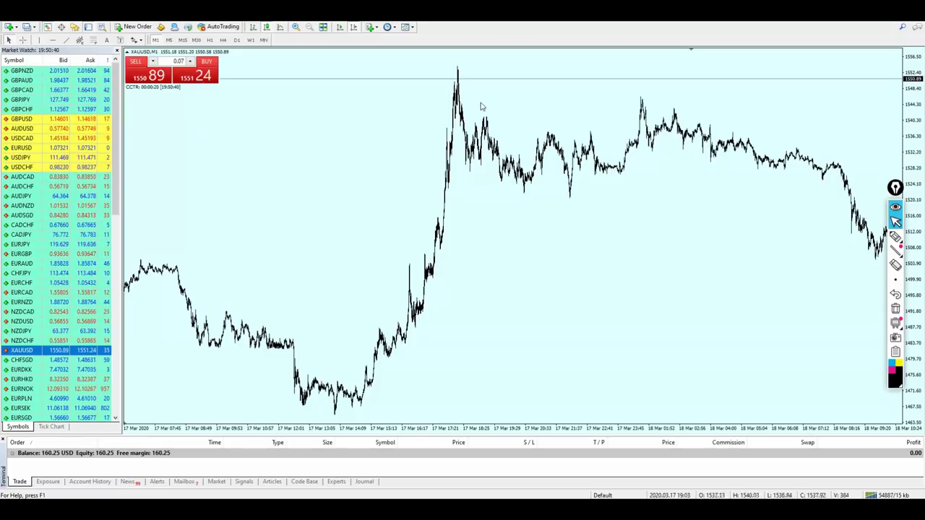
scroll(349, 127, "up", 10)
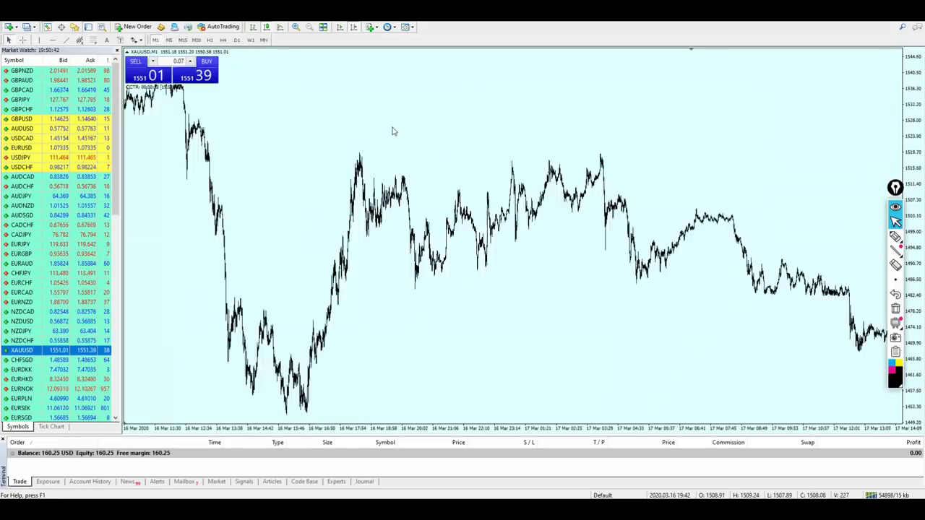
scroll(446, 136, "down", 4)
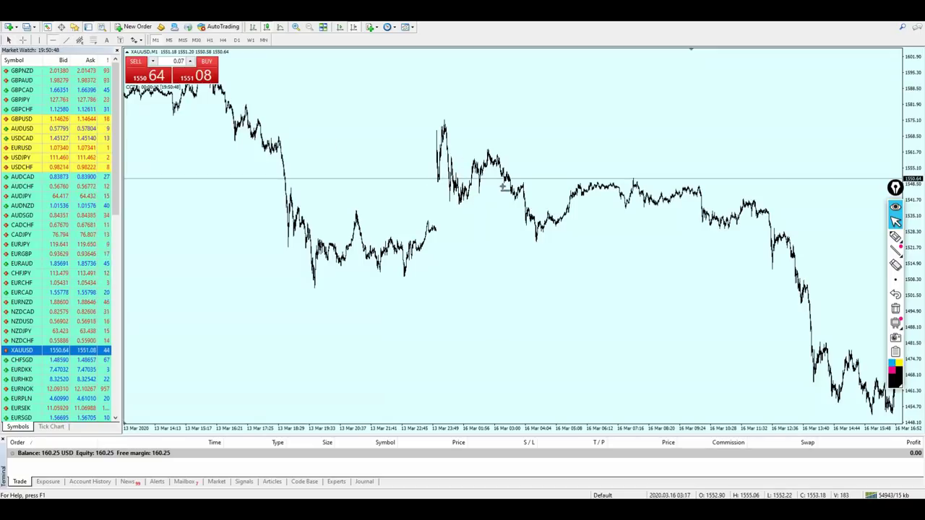
left_click(506, 186)
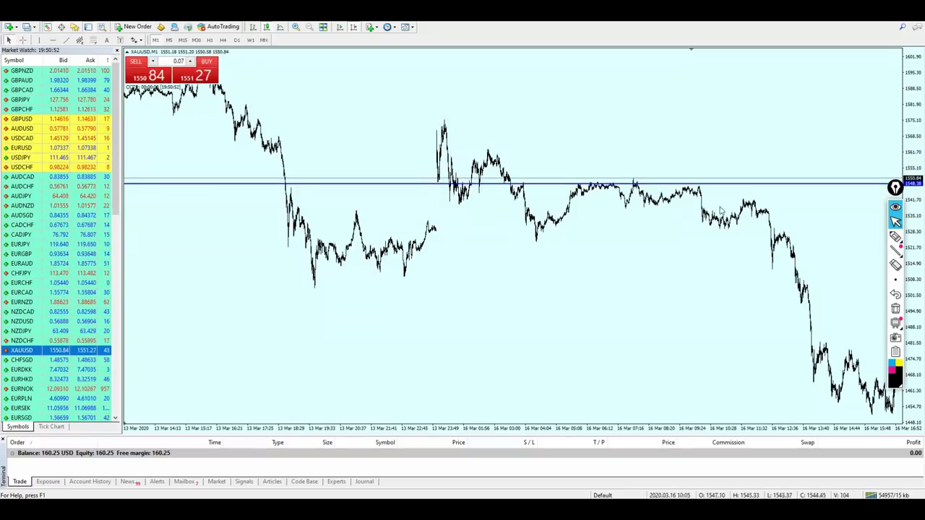
Draw a pen stroke up to the 1548.38 line, circle the flat 16 March highs touching it, and clear the annotations.
key("h")
left_click_drag(495, 228, 508, 193)
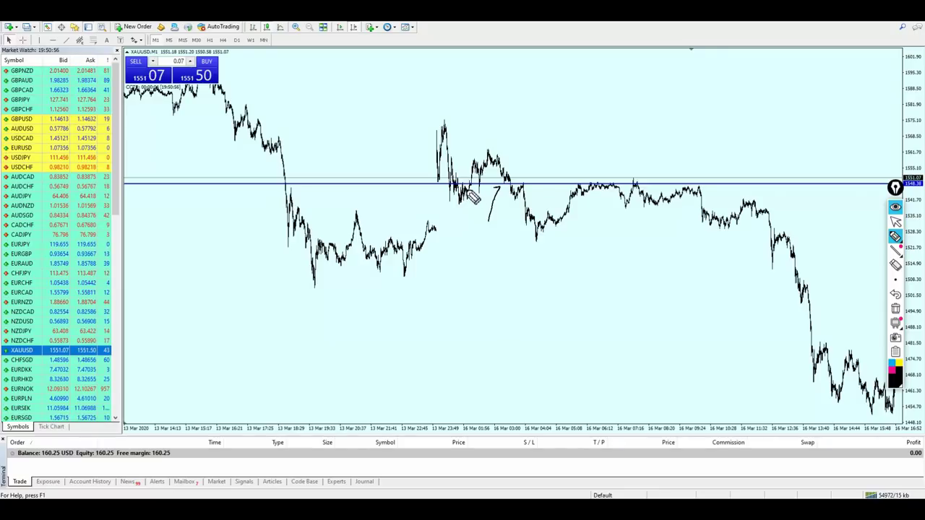
mouse_move(580, 195)
left_mouse_down()
mouse_move(626, 187)
mouse_move(576, 190)
left_mouse_up()
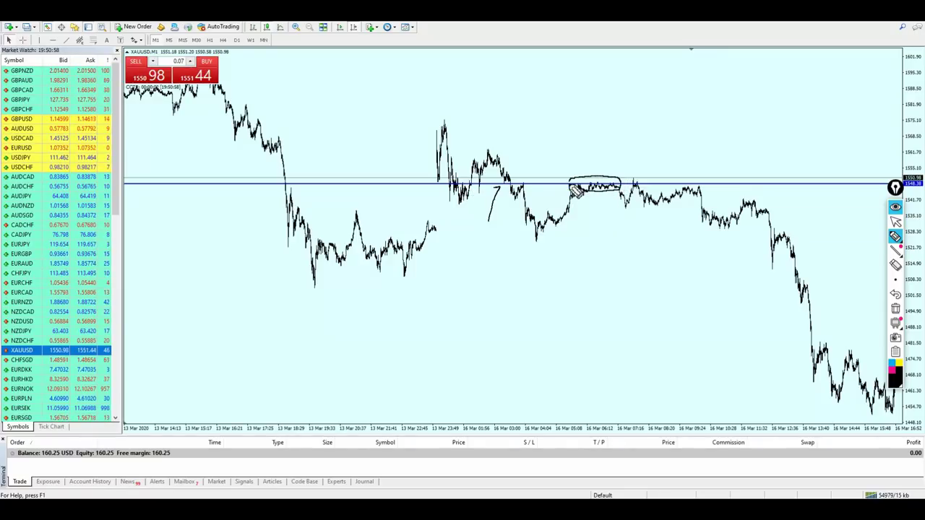
left_click(895, 222)
left_click(896, 309)
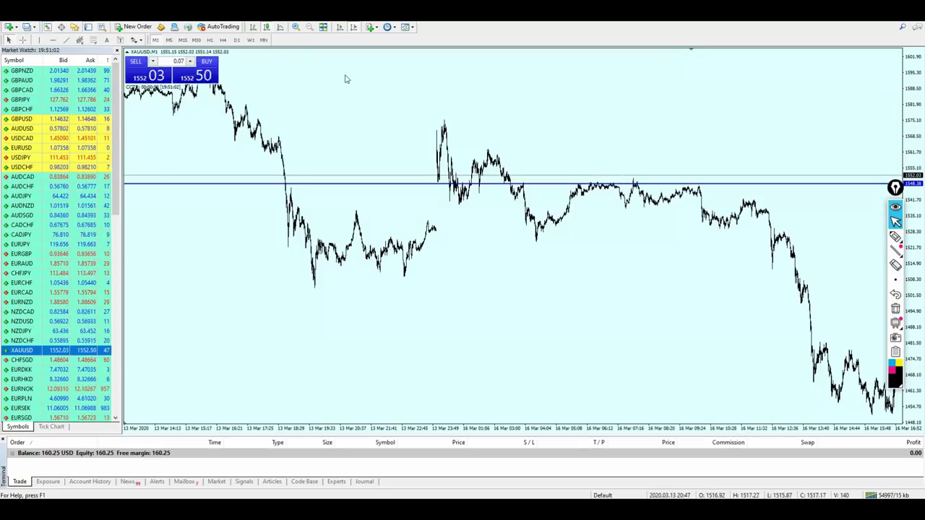
Circle the recent swing high touching the 1548.38 line near the latest M1 candles, and clear the annotation.
left_click(340, 27)
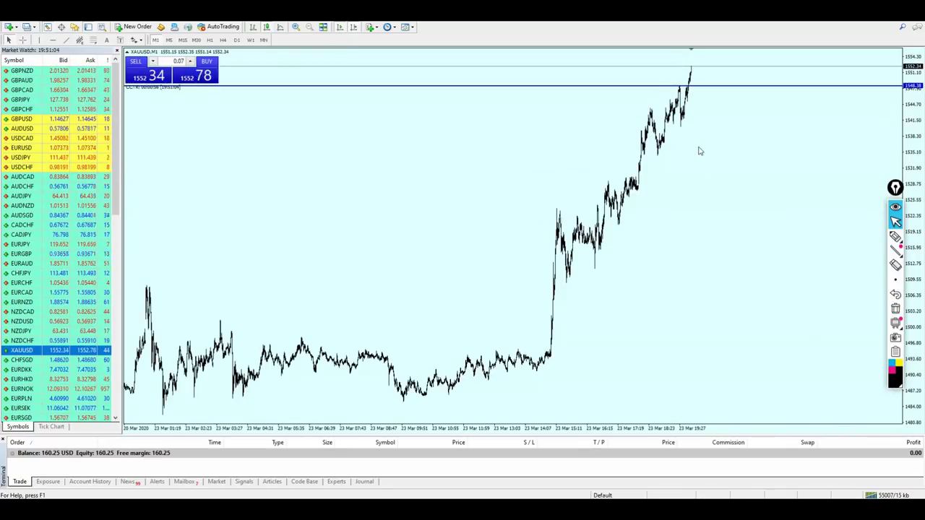
key("plus")
key("plus")
key("plus")
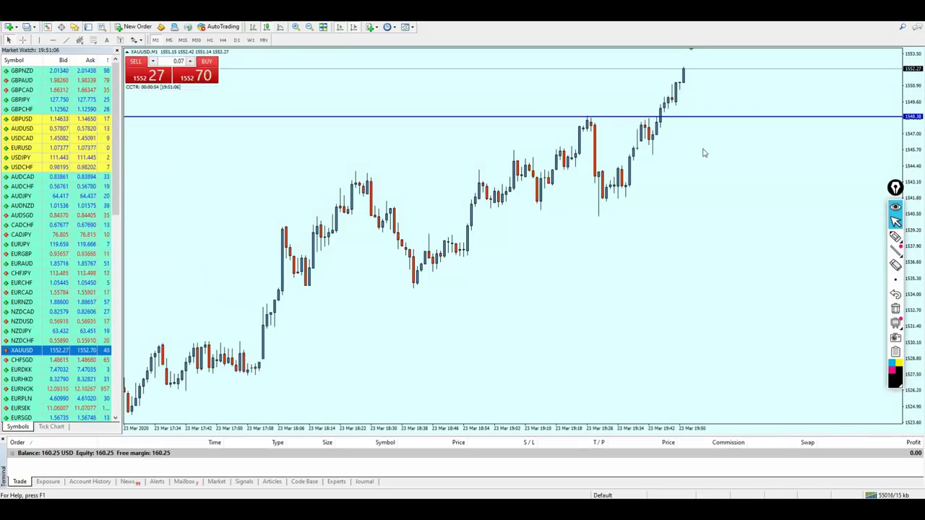
left_click(896, 237)
left_click_drag(581, 126, 580, 124)
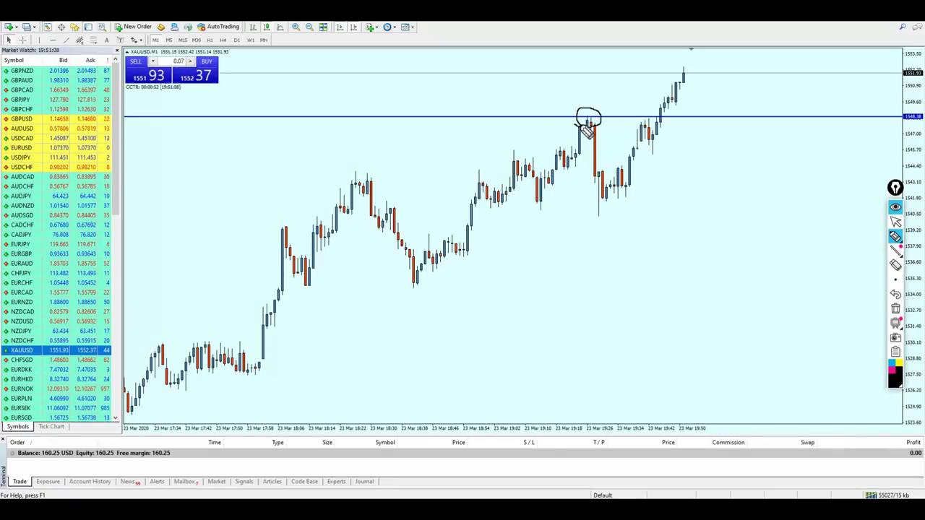
left_click(896, 222)
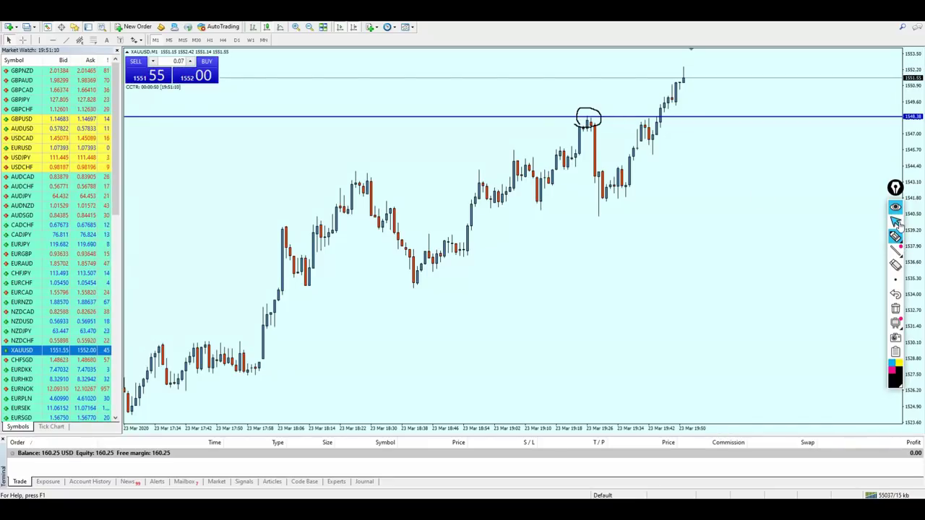
left_click(896, 310)
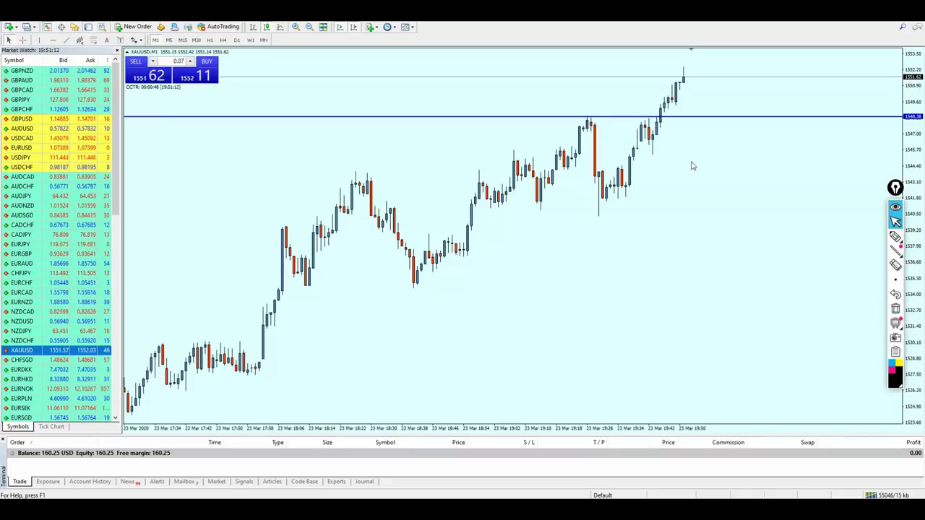
Inspect the 1548.38 line with the crosshair below the latest candle and at the previous swing high.
middle_click(686, 80)
left_click_drag(698, 118, 697, 118)
middle_click(598, 116)
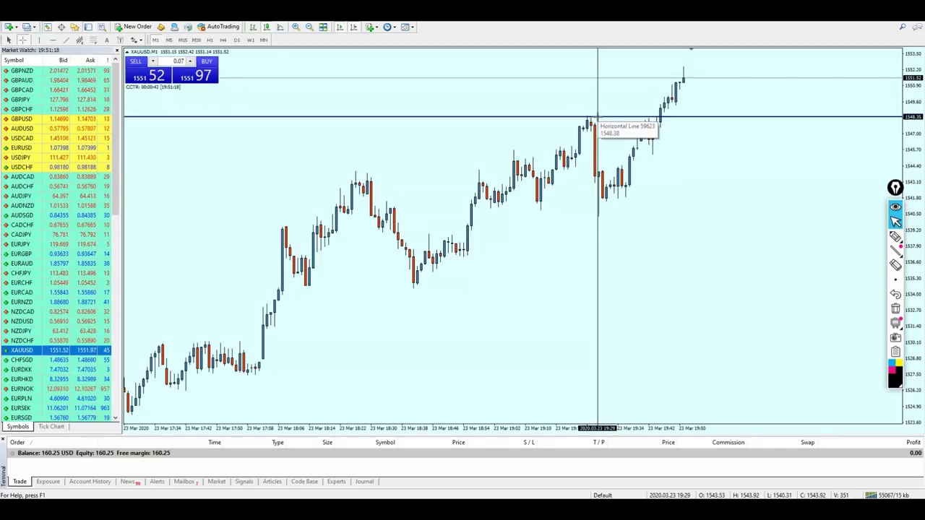
left_click(599, 119)
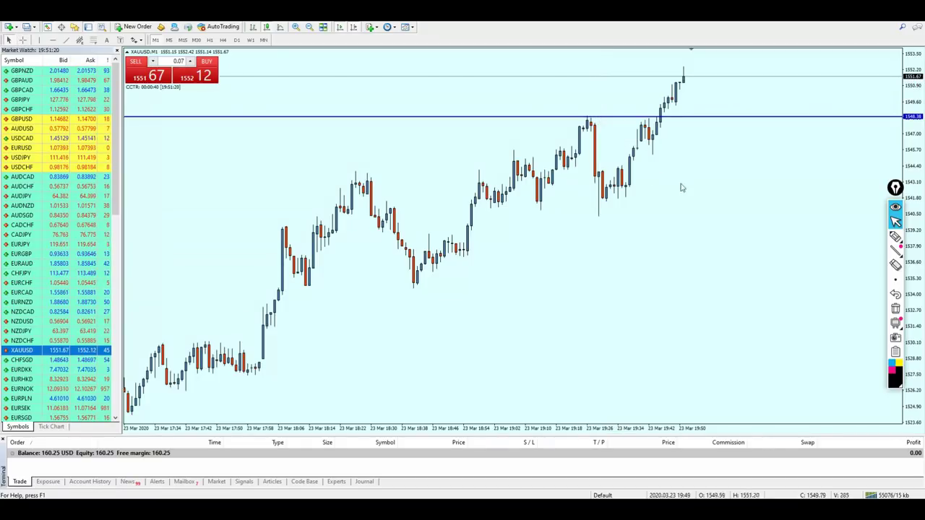
Buy 0.10 lots of XAUUSD at market price just above the 1548.38 line.
key("minus")
key("minus")
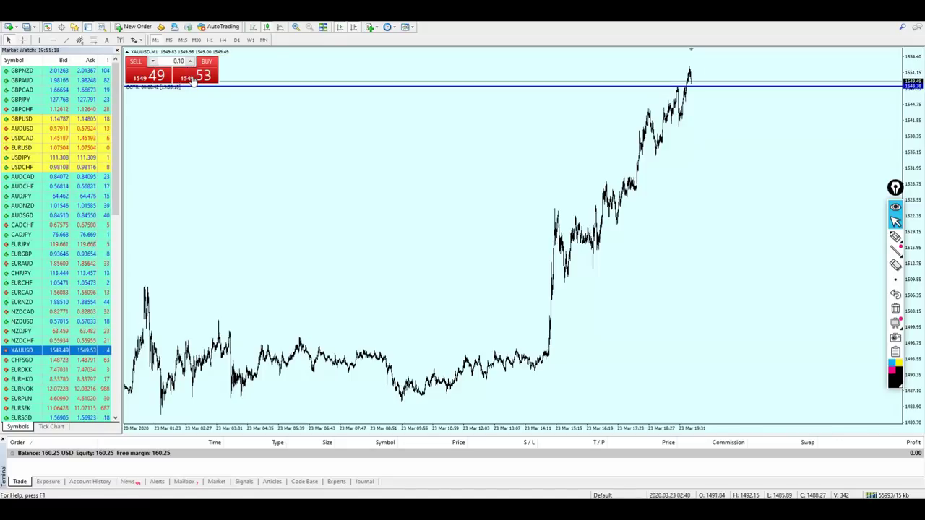
left_click(193, 78)
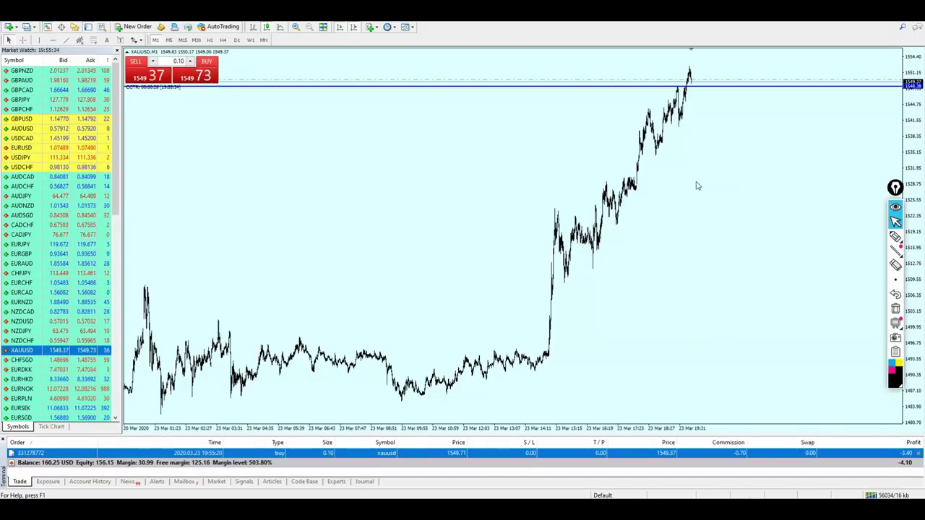
Inspect the pullback candles above the 1548.38 line with the crosshair on a closer view of the chart.
key("plus")
key("plus")
key("plus")
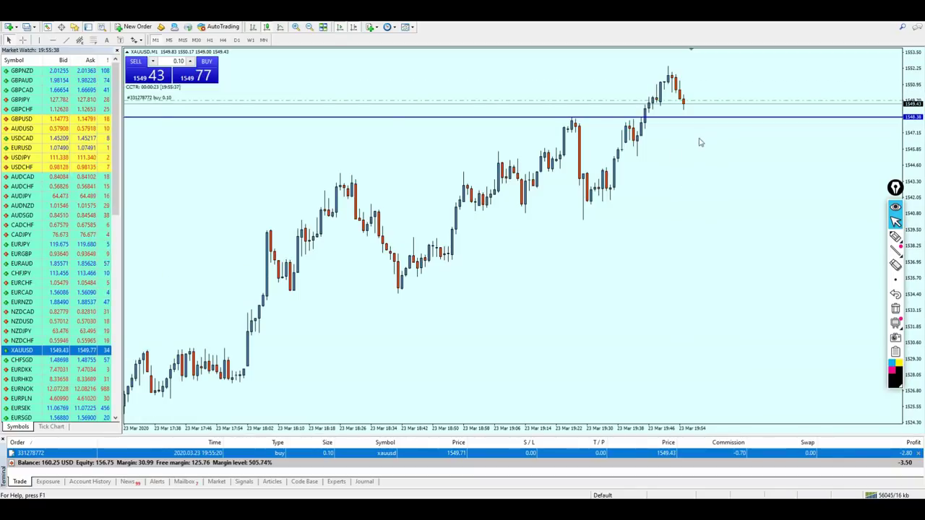
middle_click(660, 122)
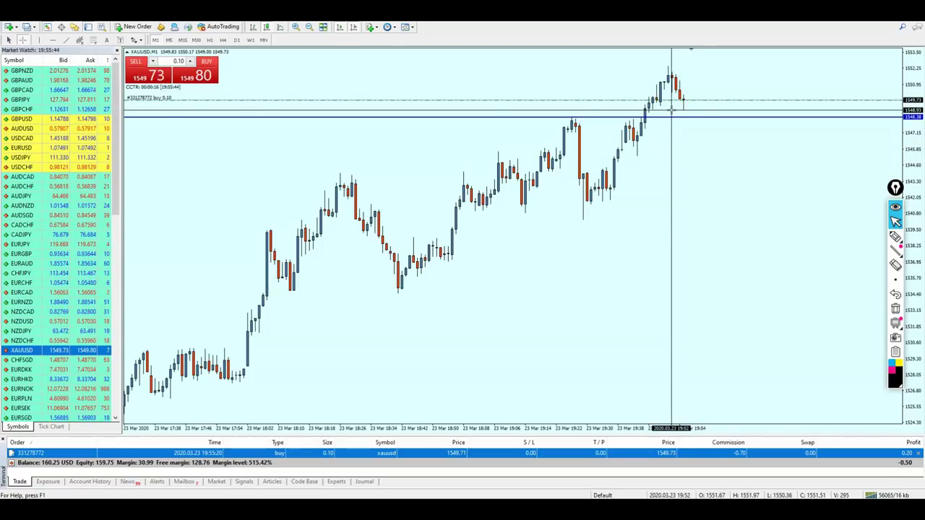
left_click(672, 121)
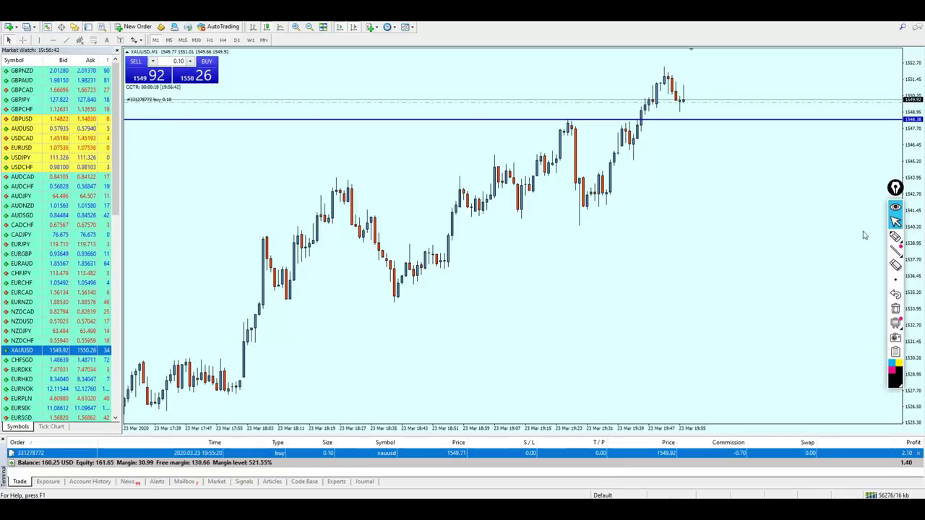
Trace the 1548.38 line with the pen, sketch a candle breaking below it at the latest price, and clear the drawings.
left_click(896, 241)
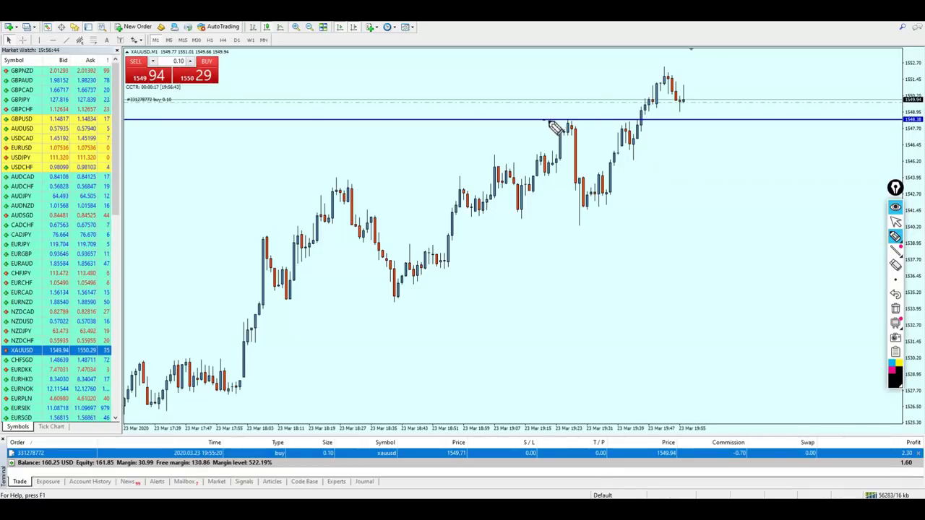
left_click_drag(544, 120, 686, 118)
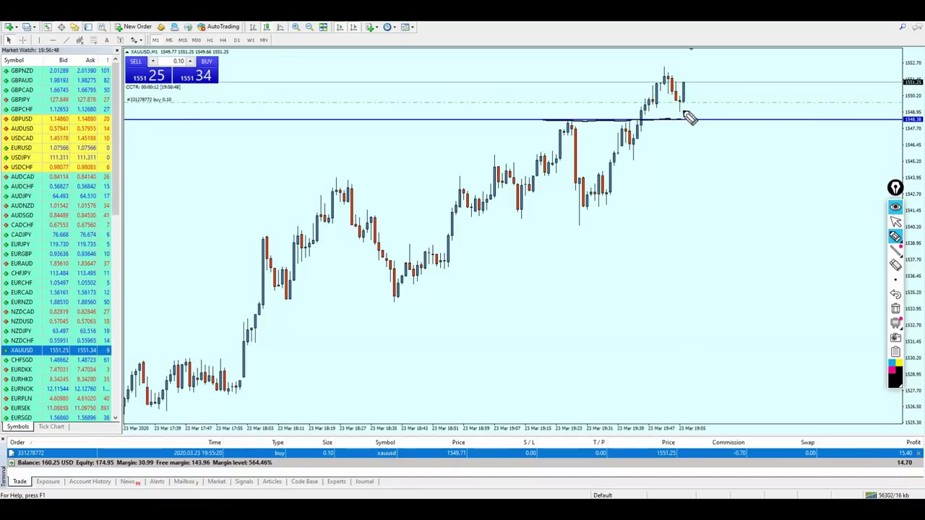
left_click_drag(682, 142, 684, 101)
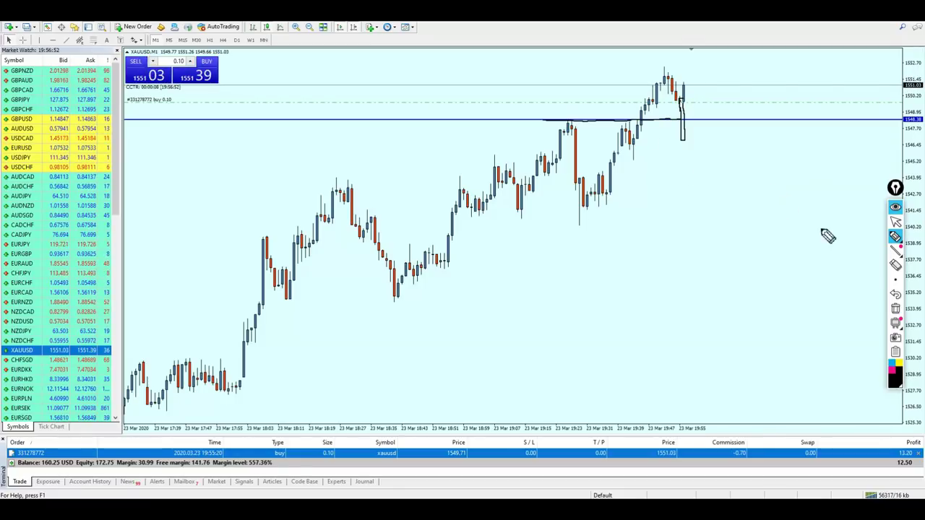
left_click(896, 294)
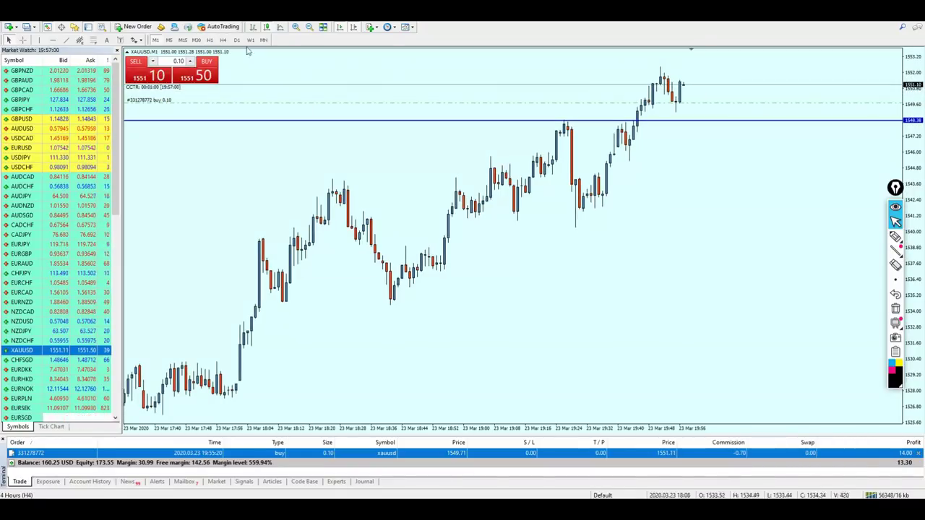
Switch the chart to the M5 timeframe and set the open buy order's take profit to 1553.51 at the 17 March peak.
left_click(169, 39)
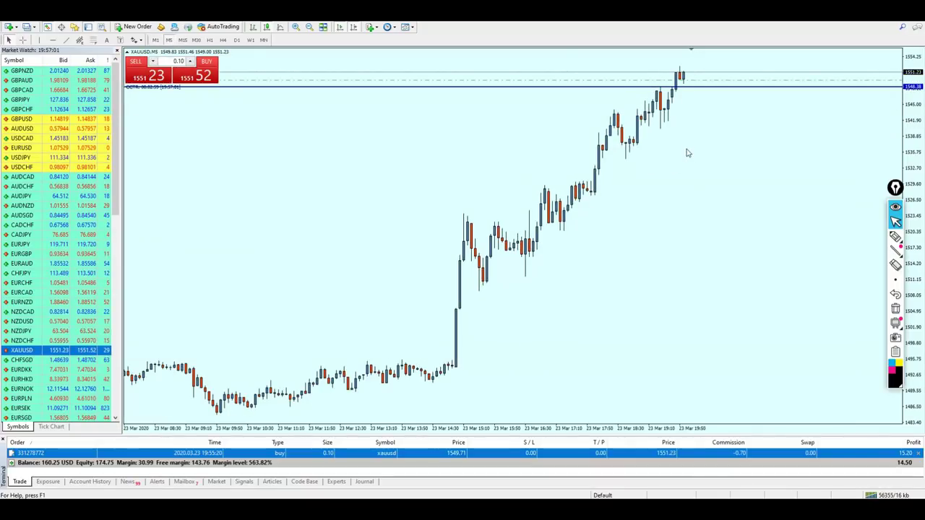
key("minus")
key("minus")
key("minus")
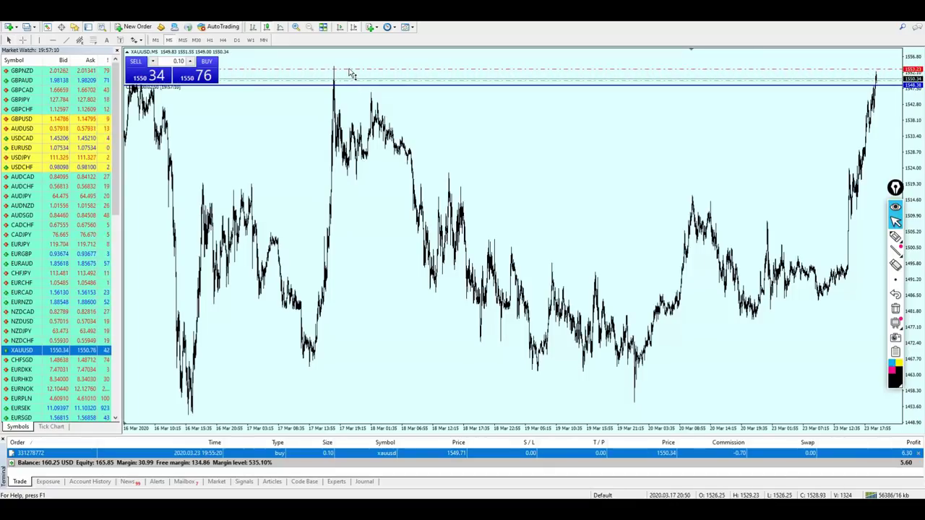
left_click_drag(349, 73, 348, 70)
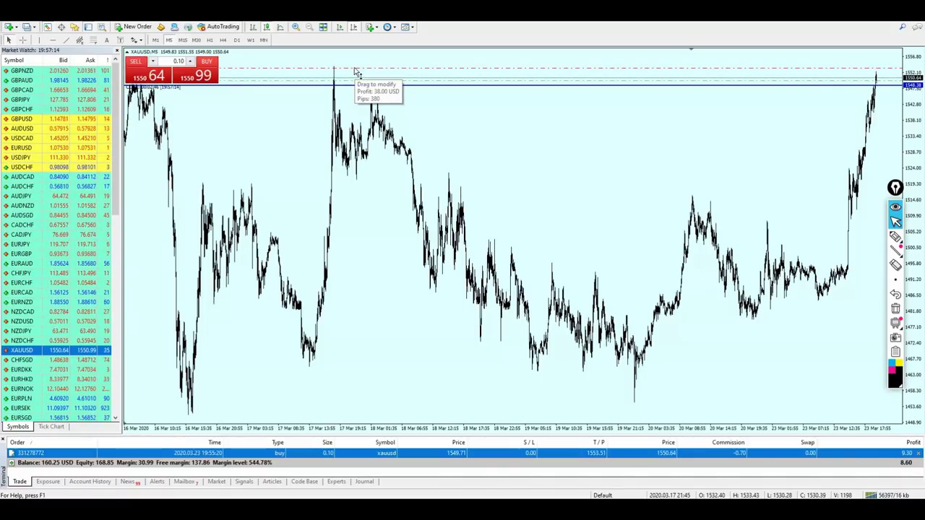
left_click(340, 27)
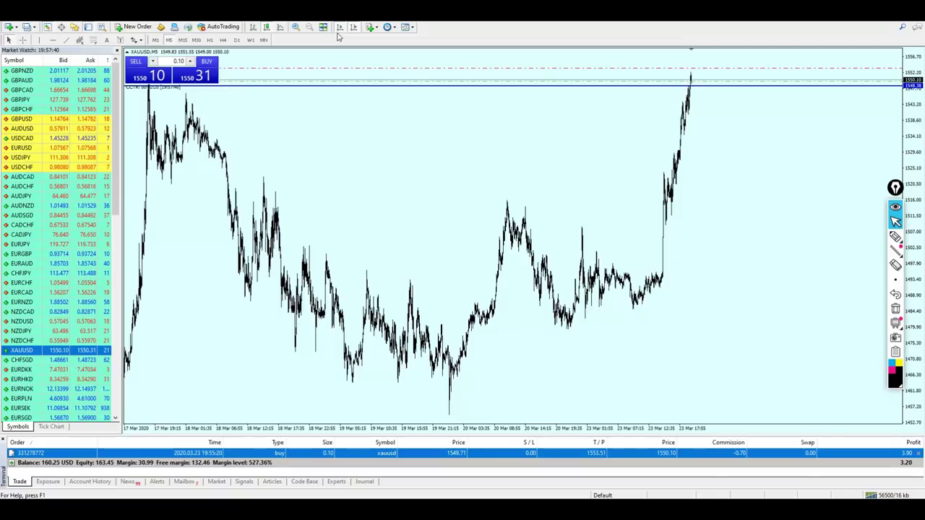
scroll(543, 151, "up", 5)
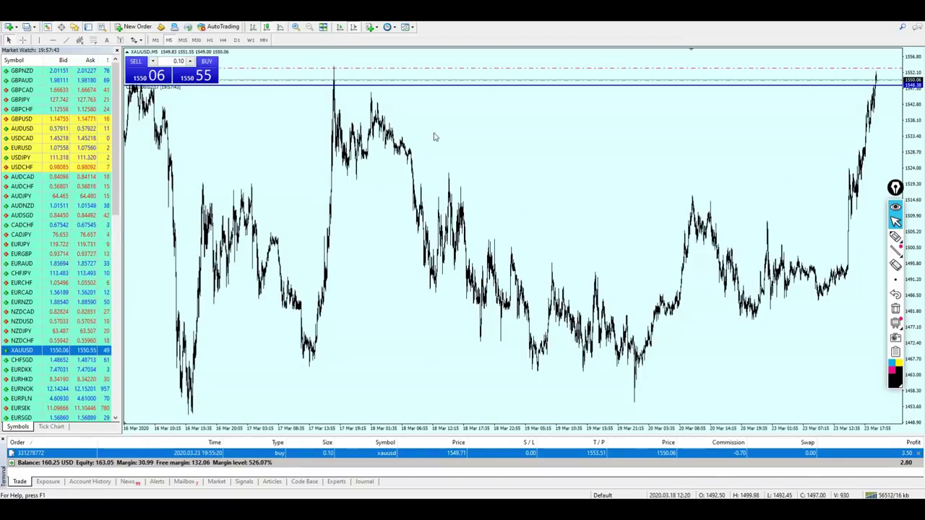
Adjust the 0.10-lot buy order's take profit to 1553.38 at the 17 March peak and return the chart to the M1 timeframe.
scroll(433, 137, "up", 3)
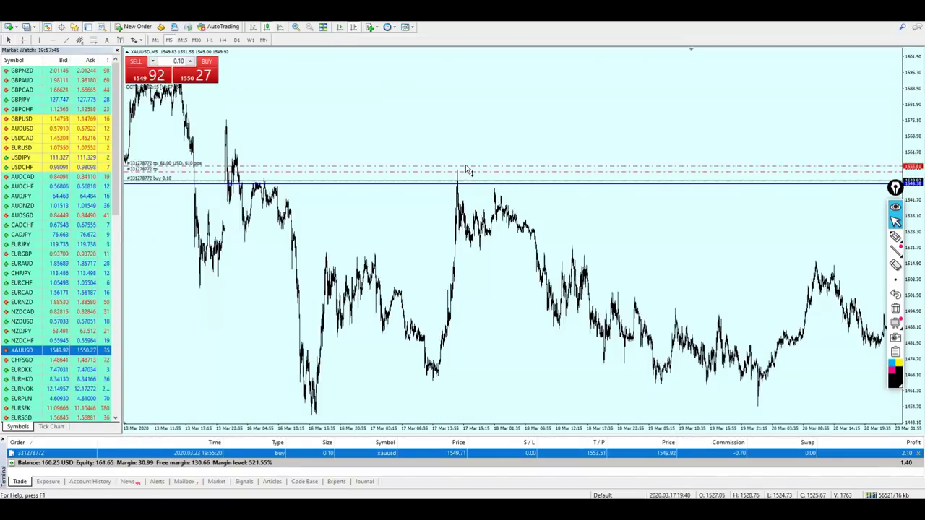
left_click_drag(467, 170, 466, 176)
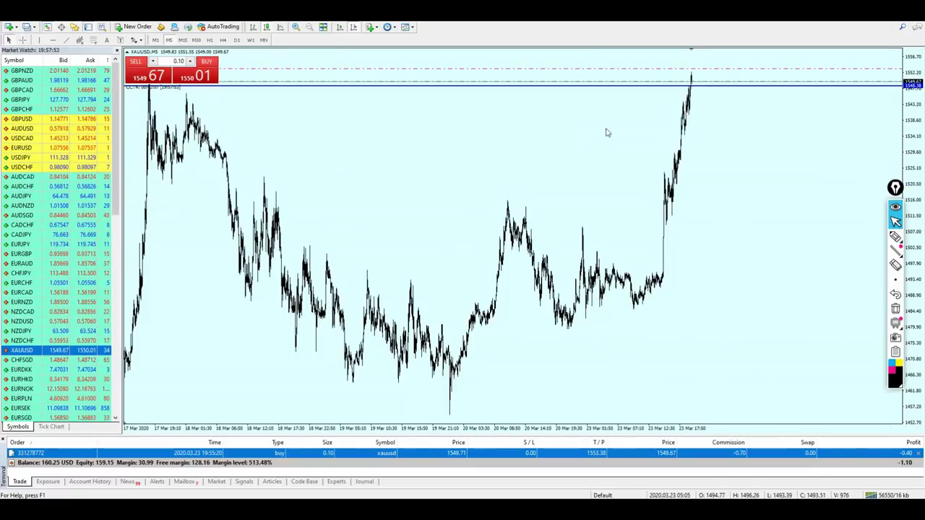
scroll(589, 162, "up", 10)
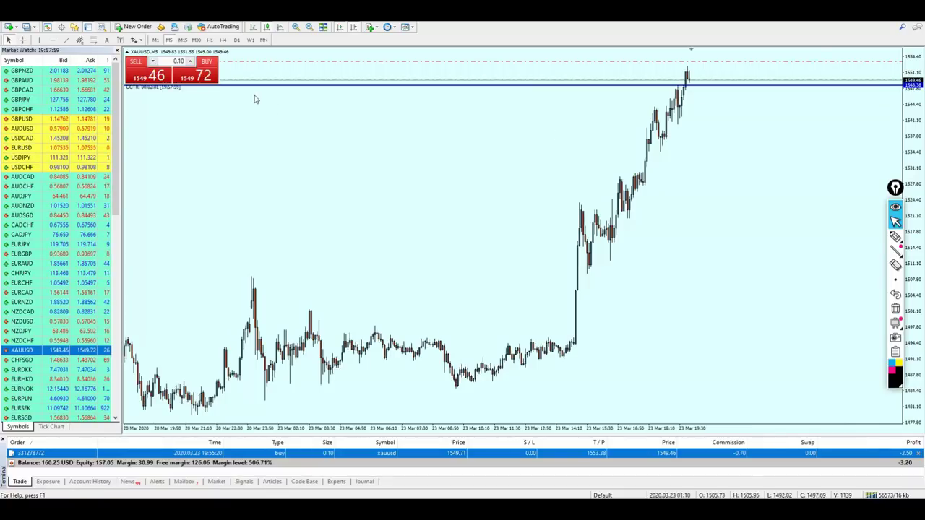
left_click(155, 40)
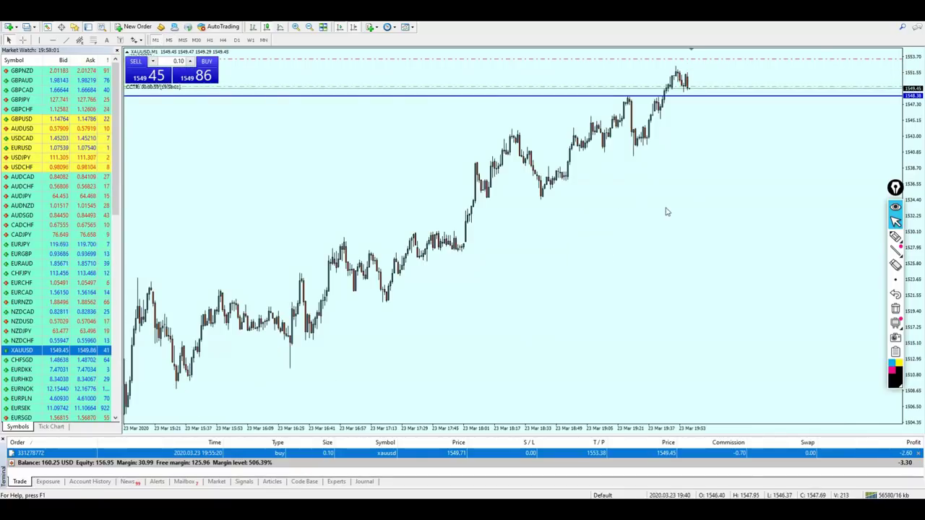
key("plus")
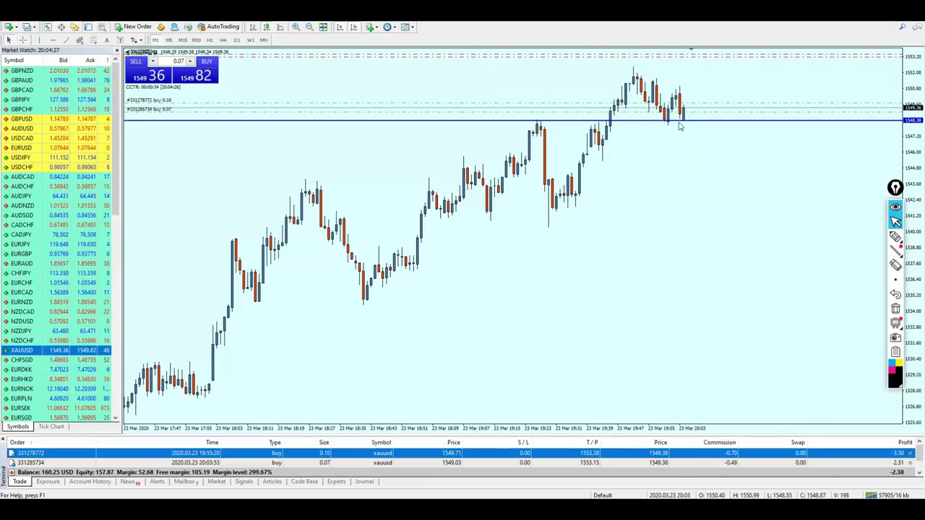
Mark the entry levels of the 0.10 and 0.07 buy orders with short pen strokes beside the pullback candles, and clear them.
mouse_move(896, 239)
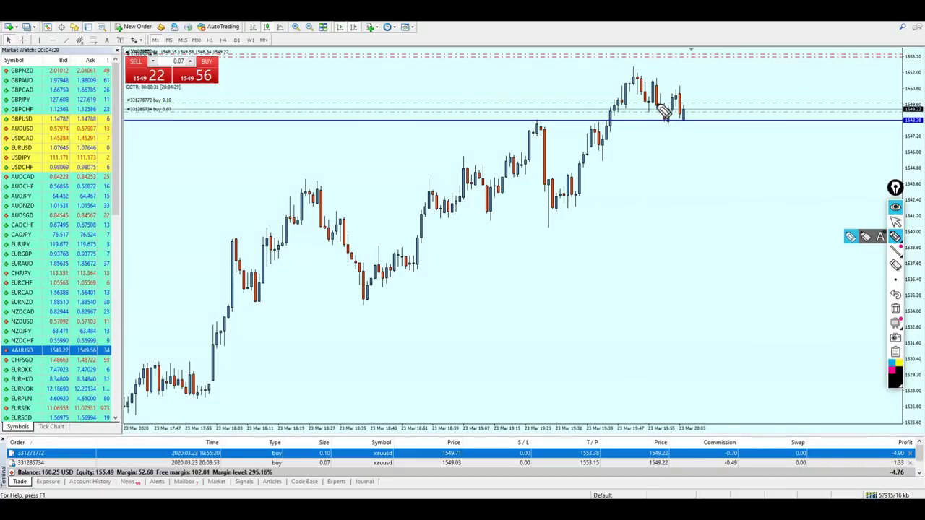
left_click(851, 237)
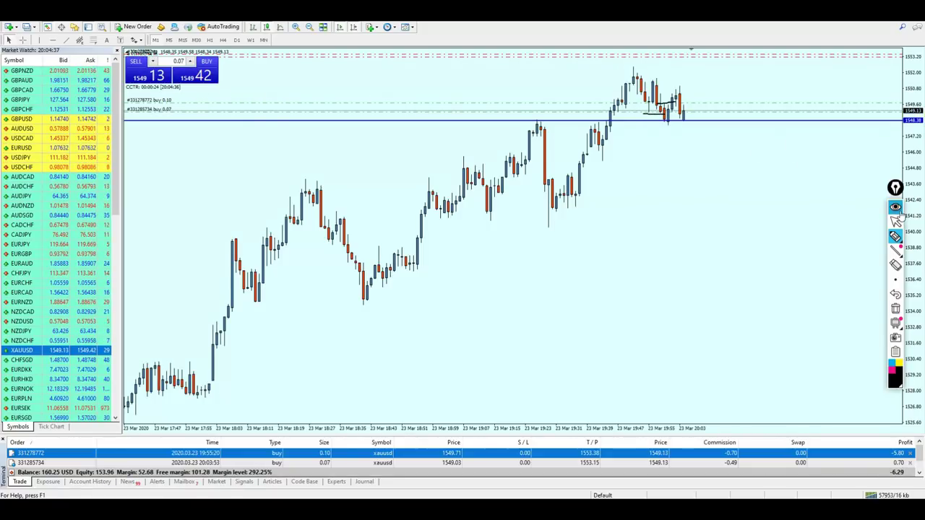
left_click(896, 220)
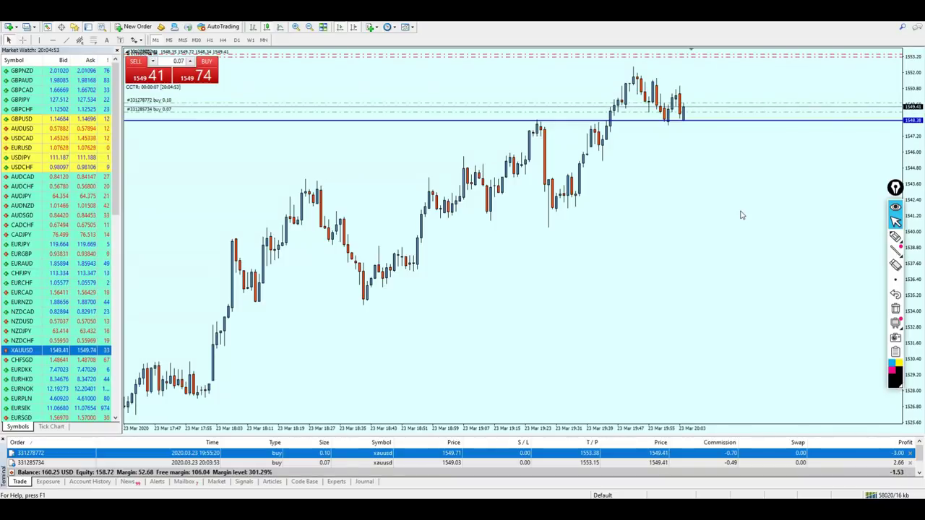
Sketch the 1548.38 resistance turning into support with pen strokes and a curved arrow, add an arrow up to the take-profit lines, and clear the drawings.
left_click(895, 236)
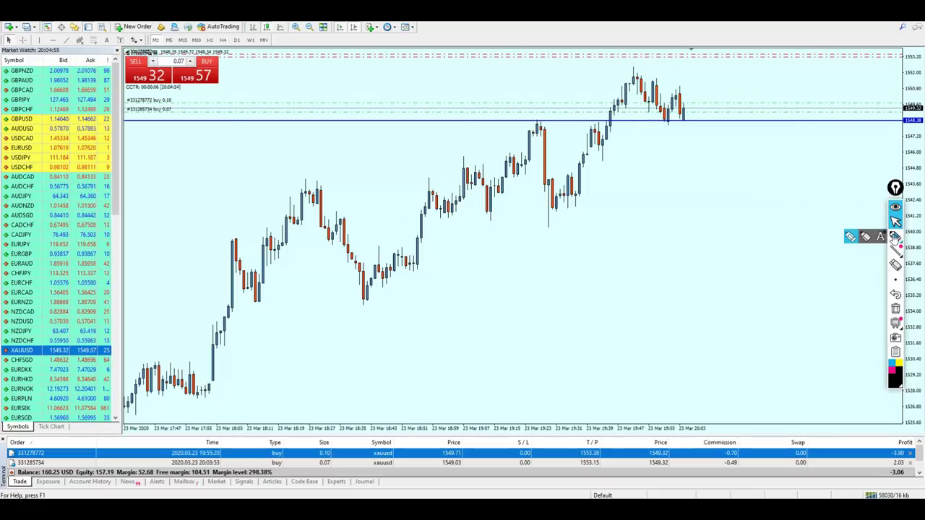
left_click_drag(663, 124, 683, 123)
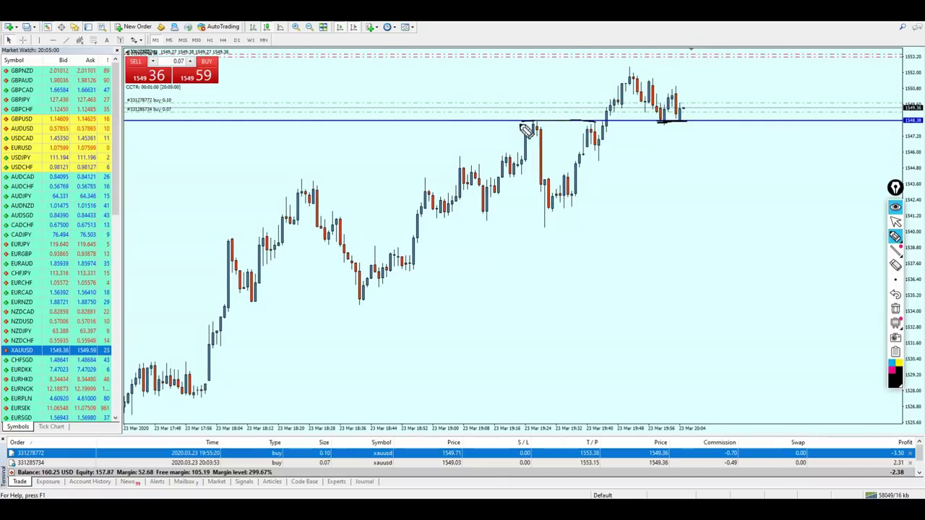
mouse_move(526, 123)
left_mouse_down()
mouse_move(596, 123)
mouse_move(607, 150)
mouse_move(687, 134)
left_mouse_up()
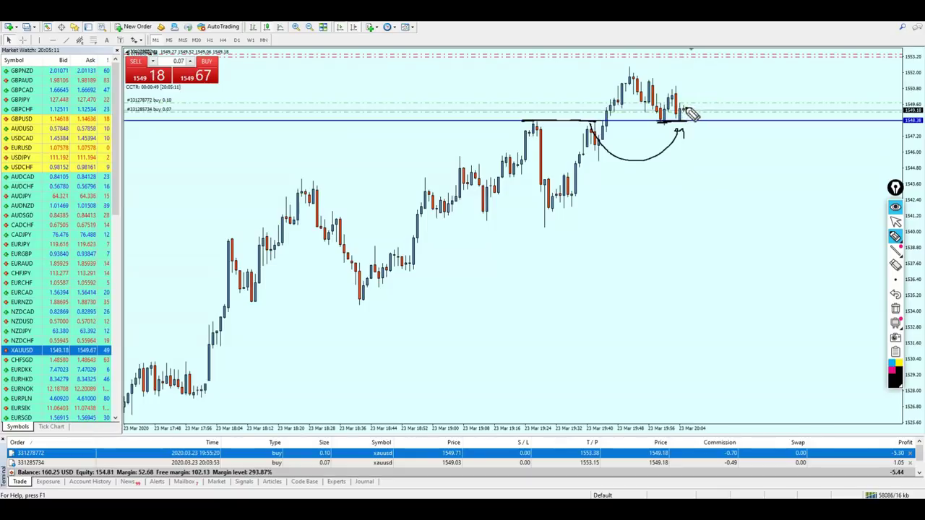
mouse_move(683, 116)
left_mouse_down()
mouse_move(714, 55)
mouse_move(720, 60)
left_mouse_up()
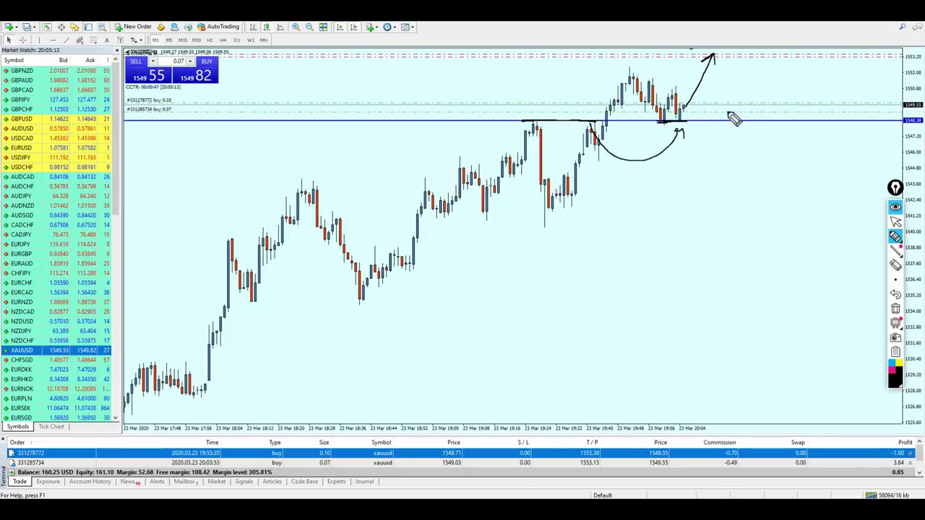
left_click(895, 222)
mouse_move(895, 287)
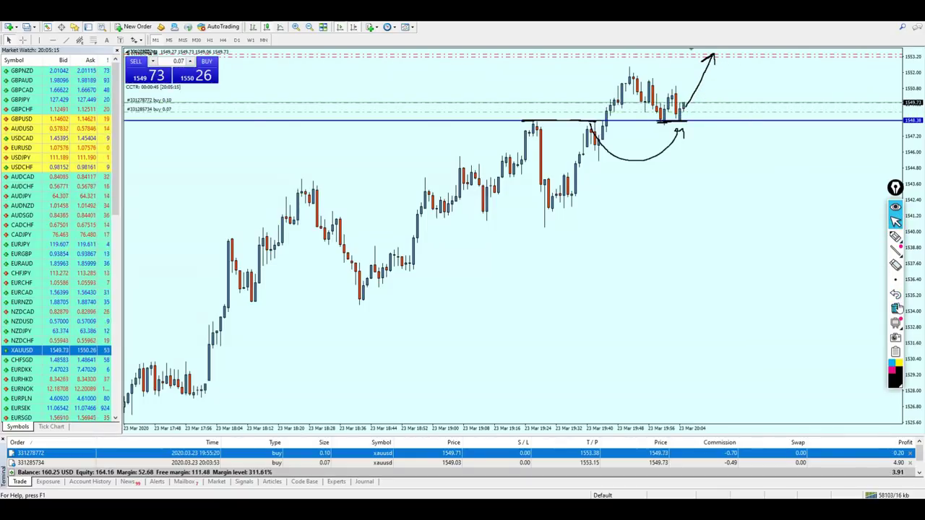
left_click(895, 309)
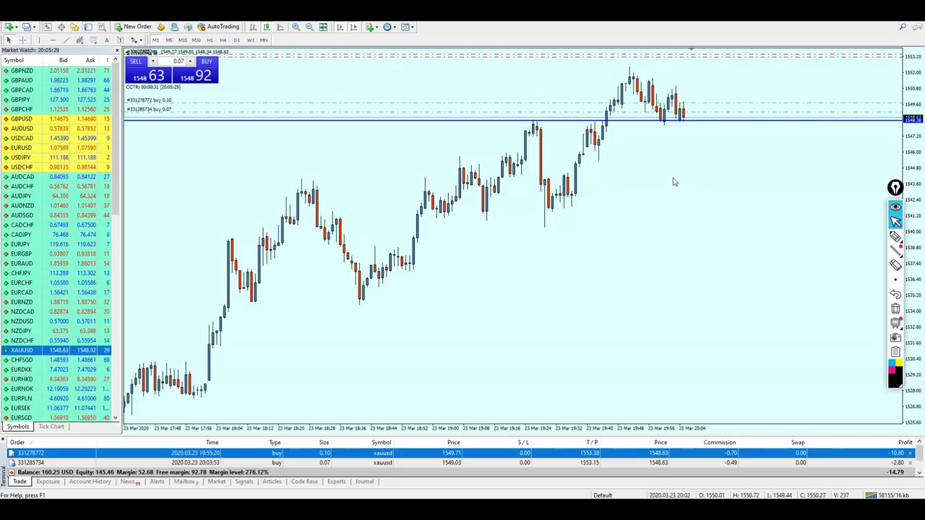
mouse_move(897, 239)
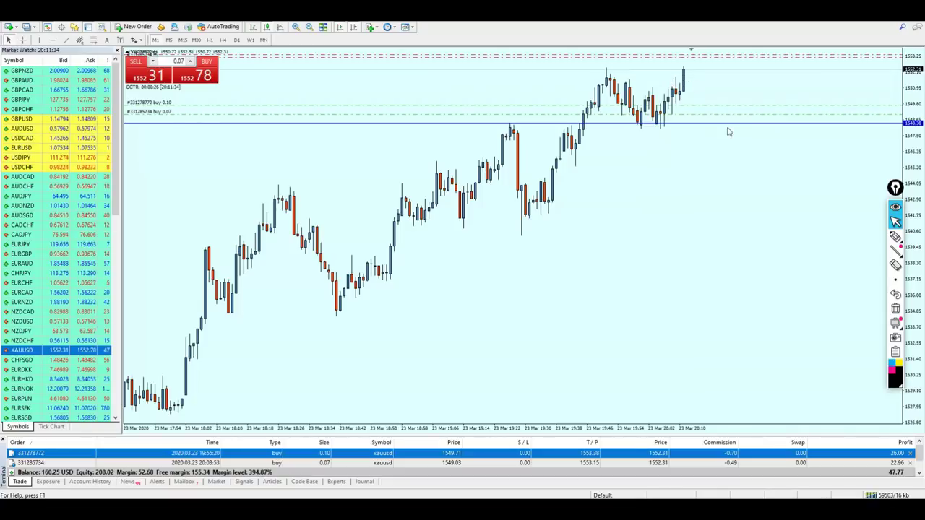
Close both open XAUUSD buy orders, 0.10 and 0.07 lots, at market price.
left_click(910, 453)
left_click(917, 453)
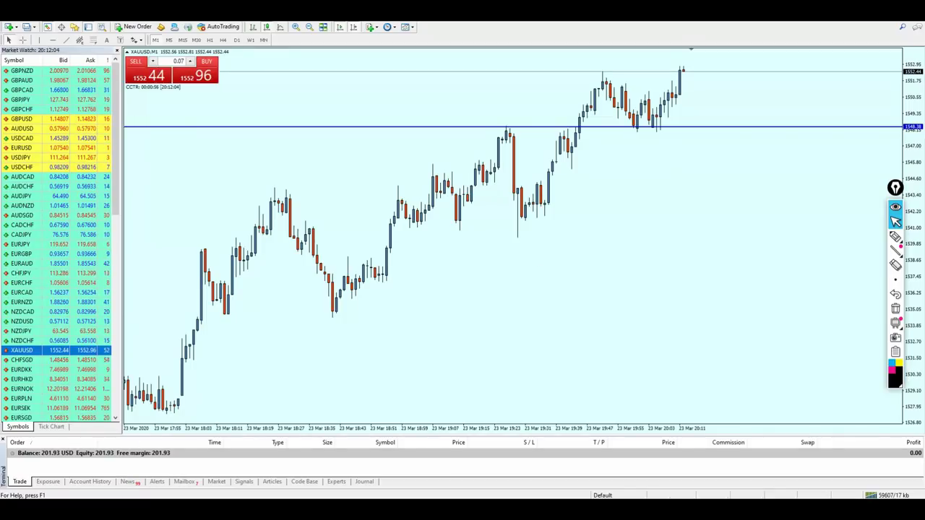
Switch to Photos to review the Scalping Gold 1M Rules slide, and return to the XAUUSD chart in MetaTrader 4.
key("alt+Tab")
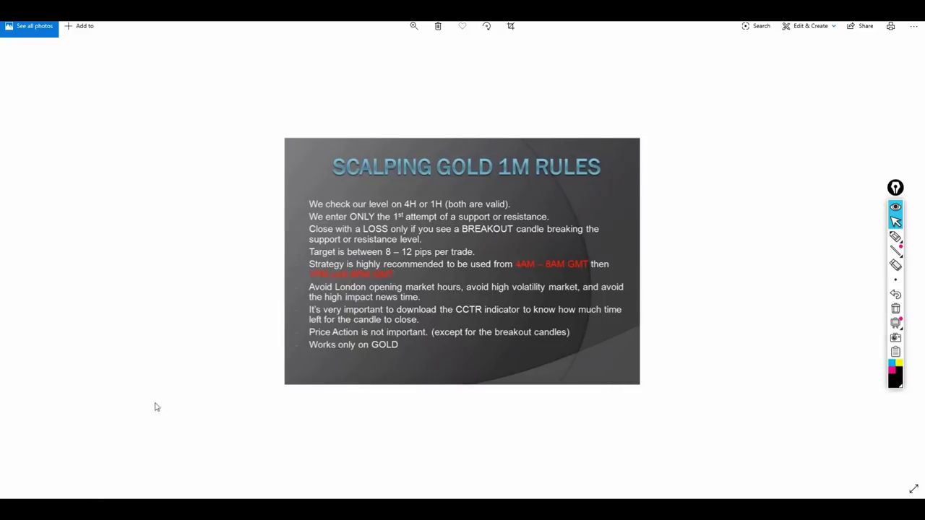
key("alt+Tab")
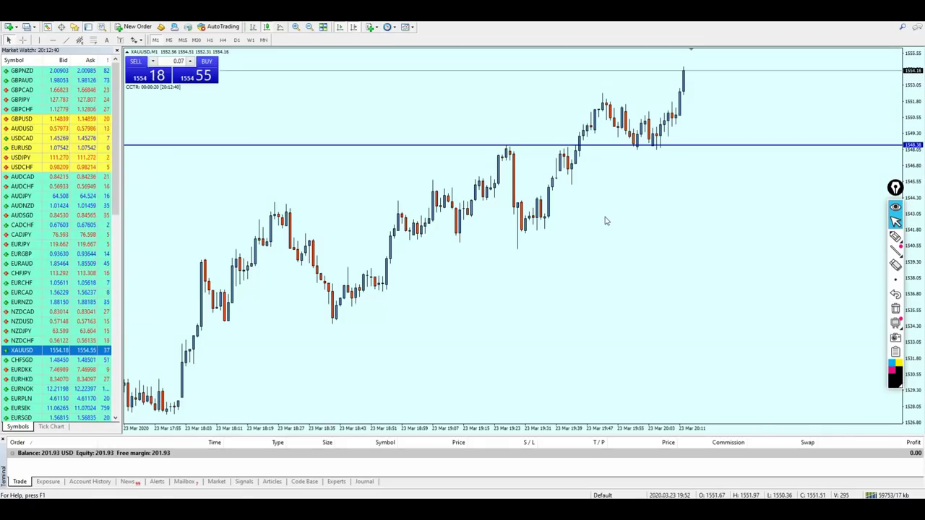